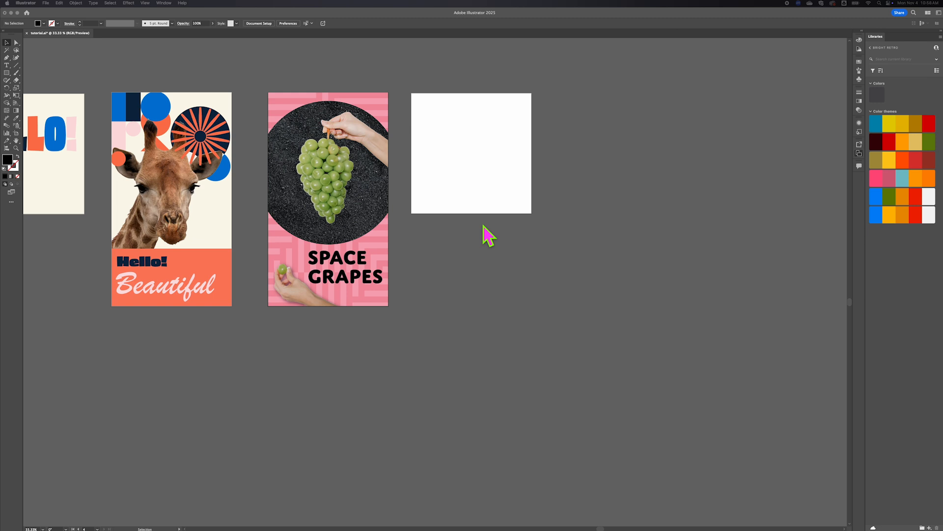
Look over the finished poster artboards and the blank white artboard beside them
scroll(491, 169, "left", 5)
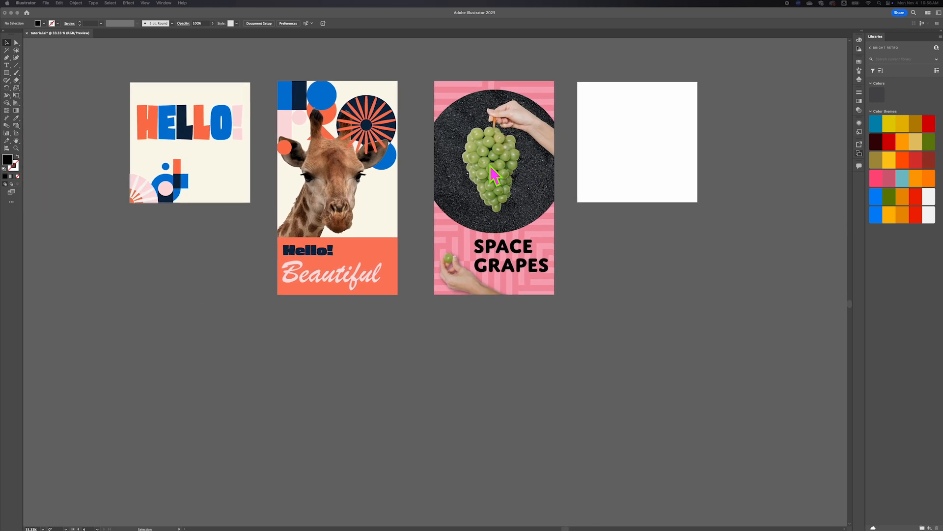
scroll(495, 174, "right", 4)
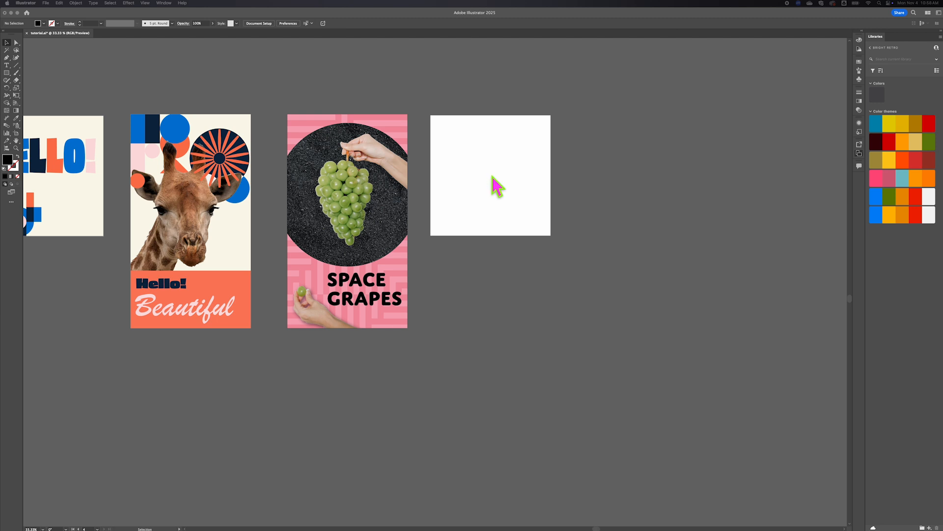
scroll(493, 176, "right", 2)
scroll(493, 176, "up", 2)
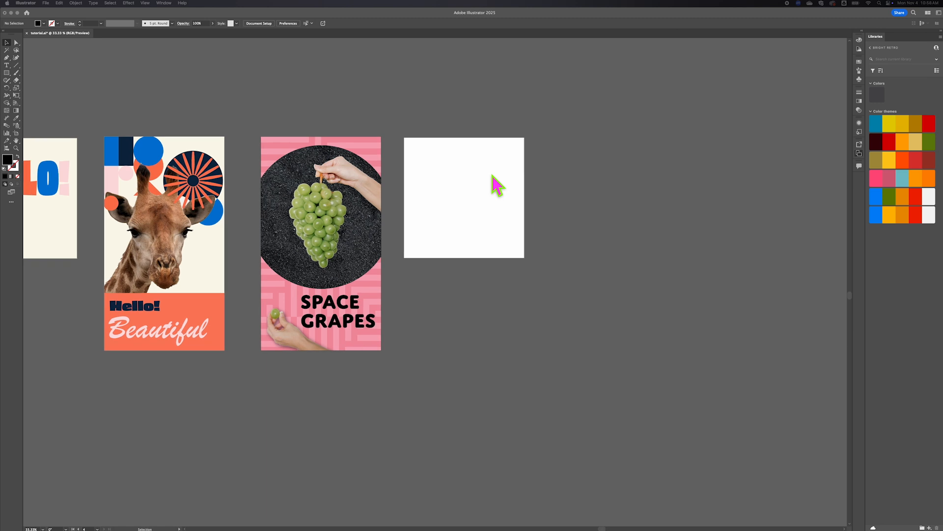
scroll(493, 176, "left", 3)
scroll(493, 176, "down", 2)
scroll(493, 176, "left", 1)
scroll(493, 176, "down", 1)
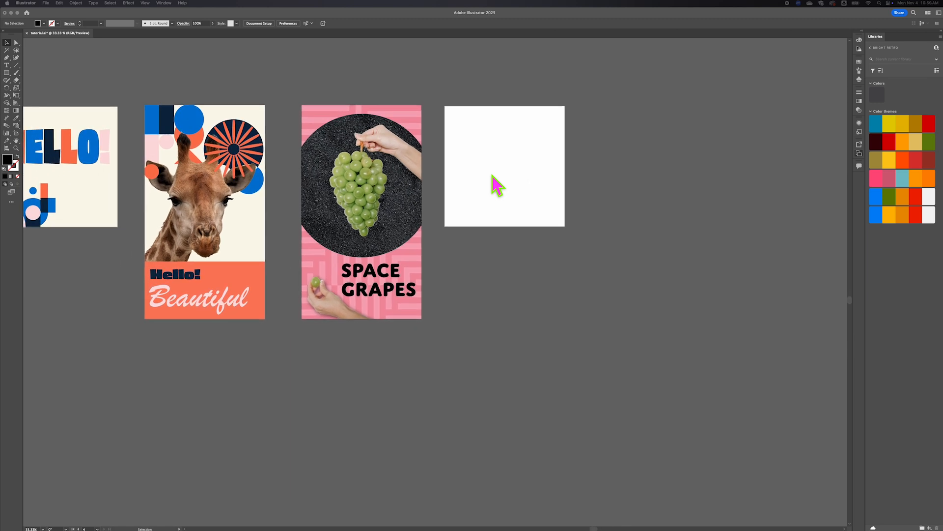
scroll(497, 184, "right", 2)
scroll(497, 184, "up", 1)
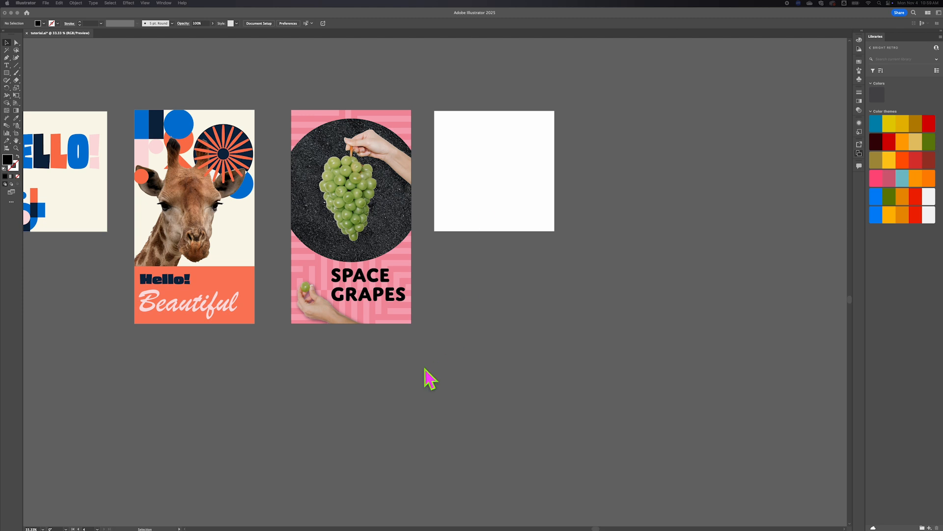
Switch to Chrome with the Vecteezy plant results, reposition its window and enlarge it to fill most of the screen
mouse_move(426, 520)
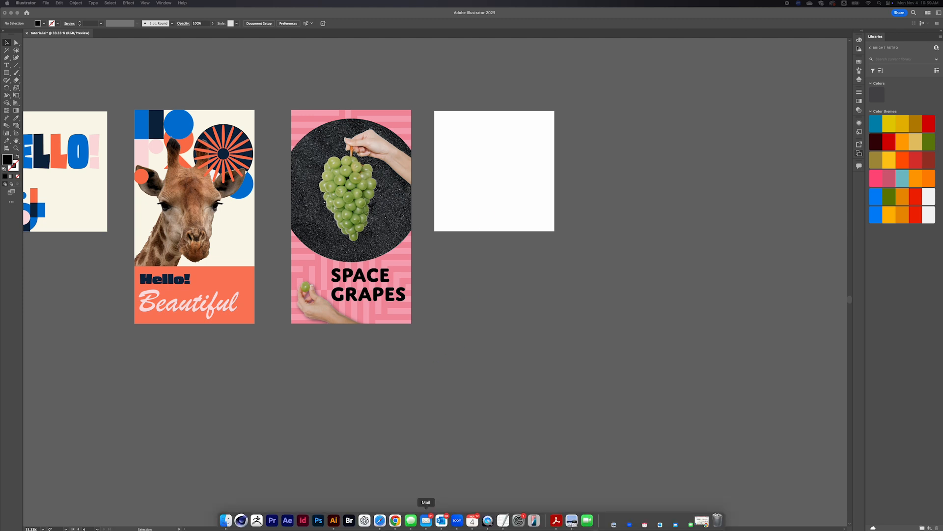
left_click(395, 521)
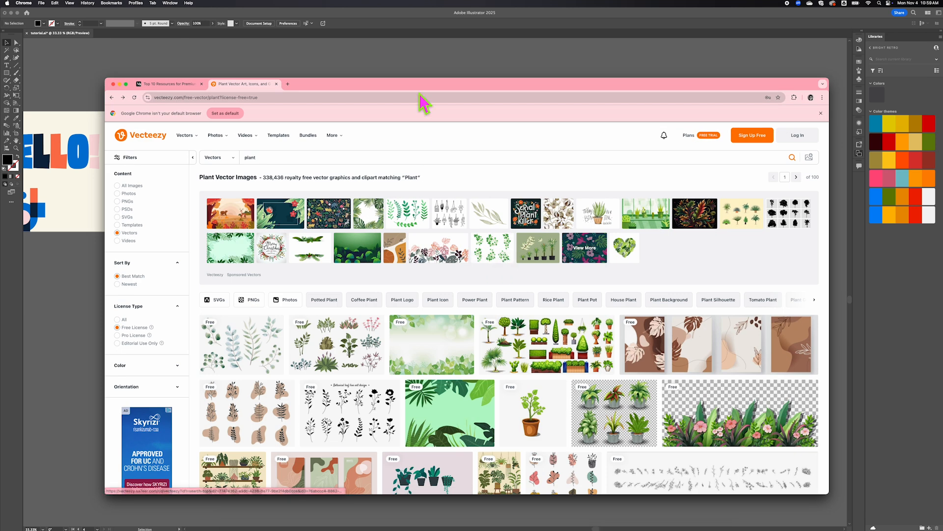
left_click_drag(427, 92, 393, 59)
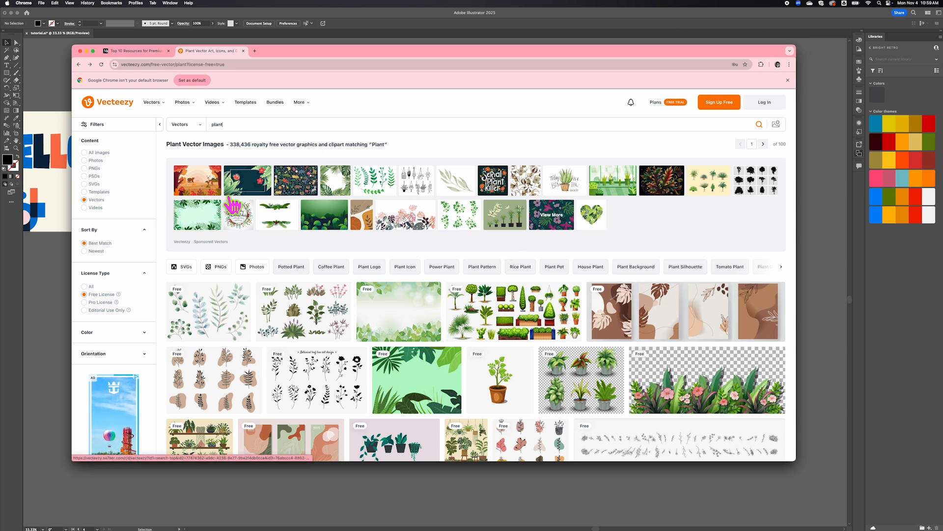
left_click_drag(364, 44, 322, 15)
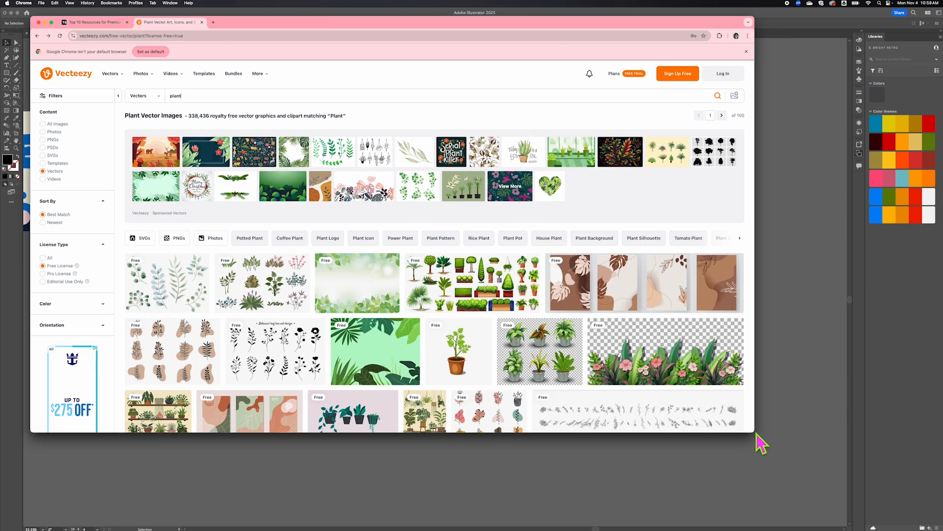
left_click_drag(753, 430, 897, 502)
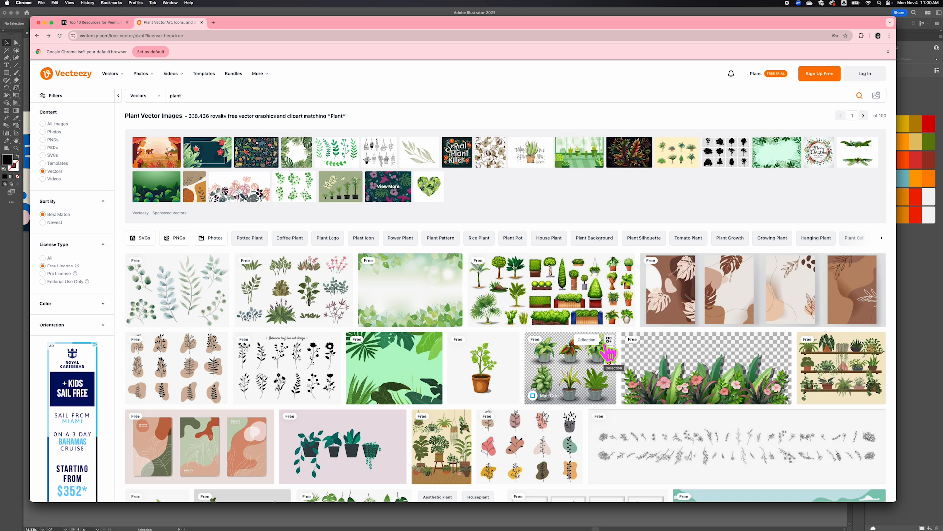
Skim the plant vector results, go to the Vecteezy home page and open its Vectors content type
scroll(593, 312, "down", 3)
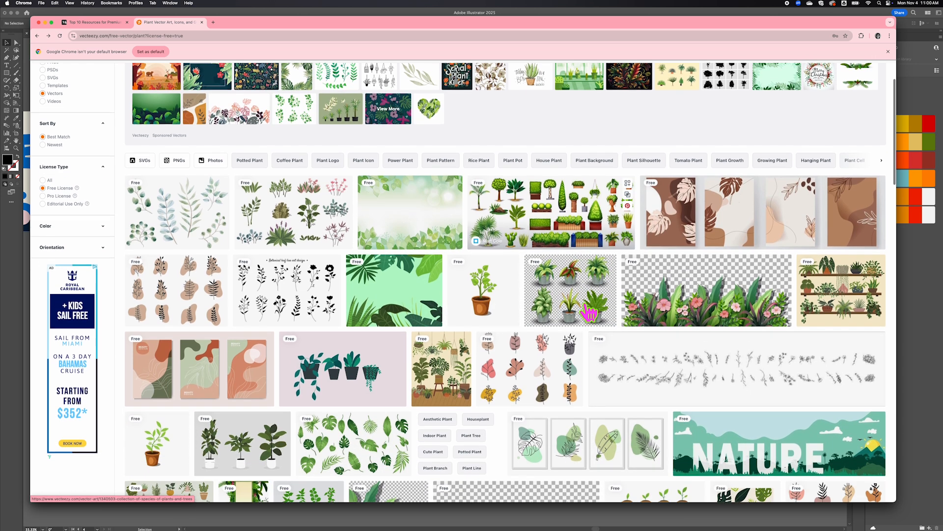
scroll(585, 311, "up", 3)
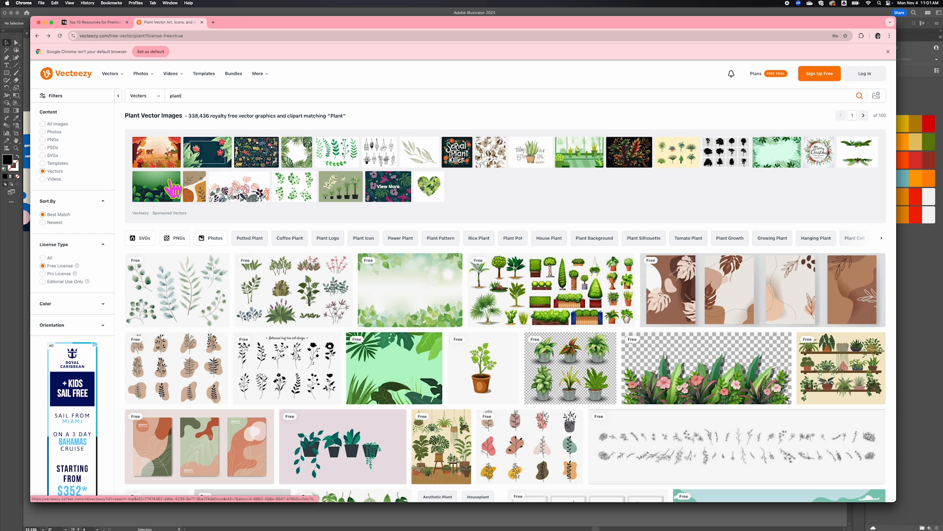
scroll(173, 188, "down", 1)
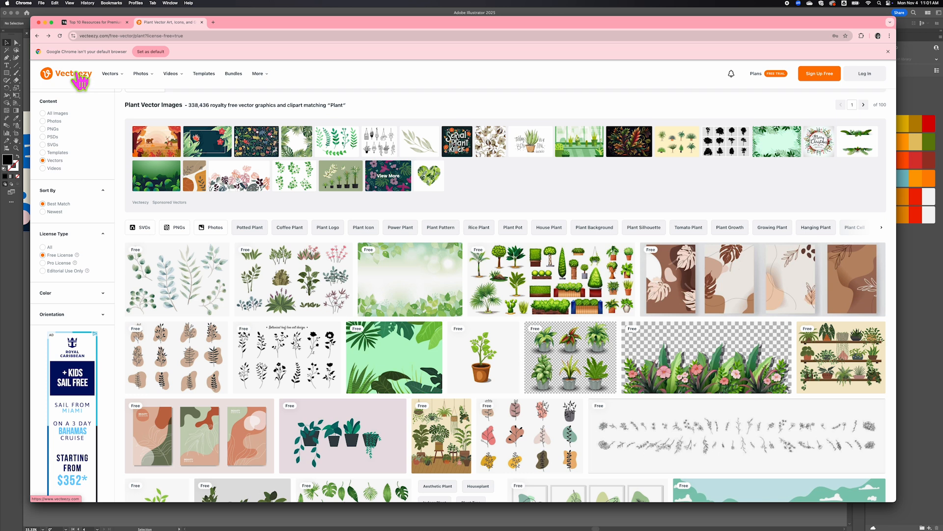
left_click(79, 76)
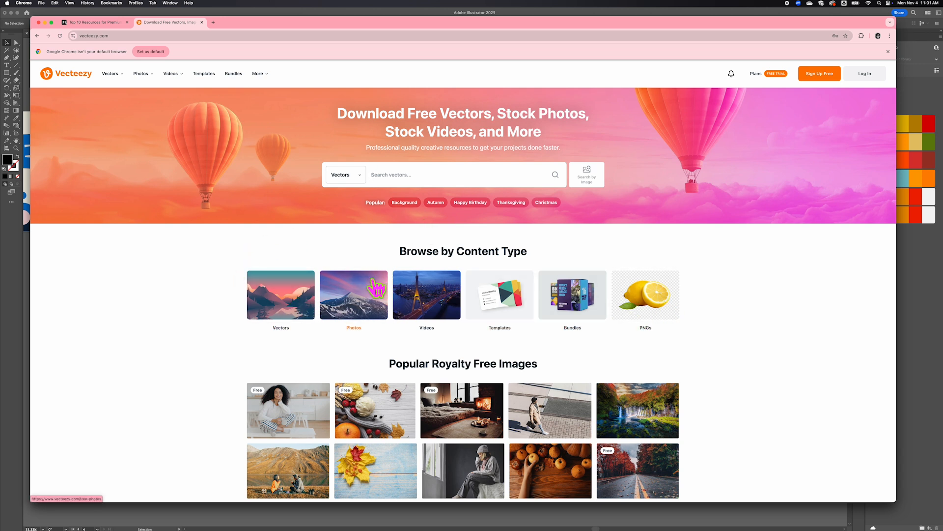
left_click(291, 298)
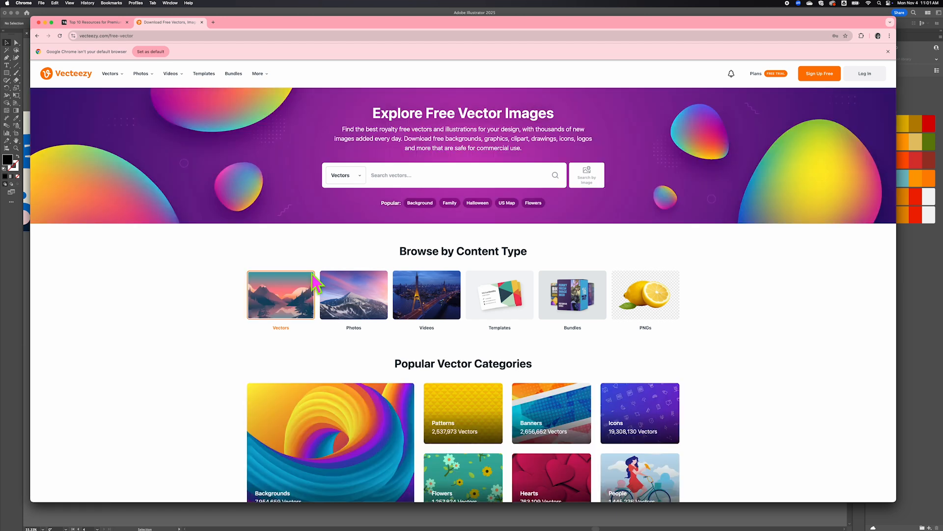
Check the content type choices of the search and search Vecteezy's vectors for "plants"
left_click(361, 178)
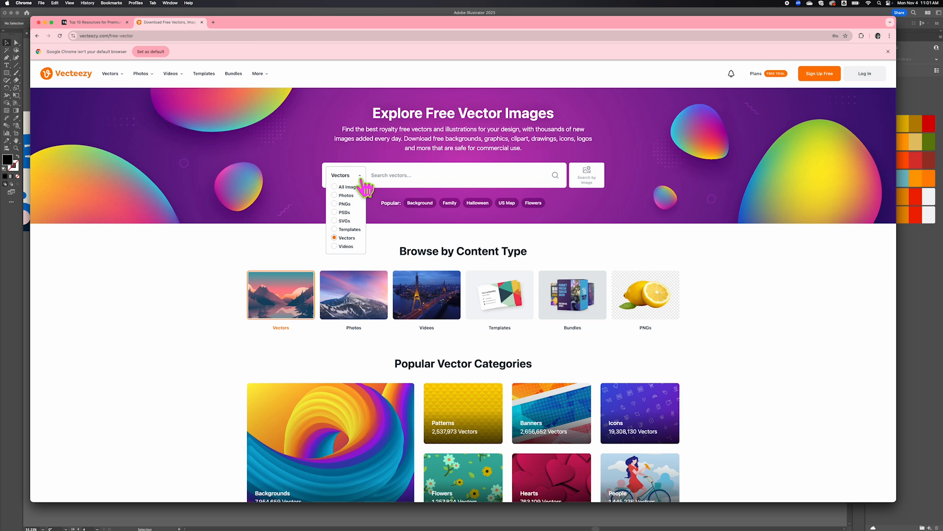
left_click(428, 176)
type("plants")
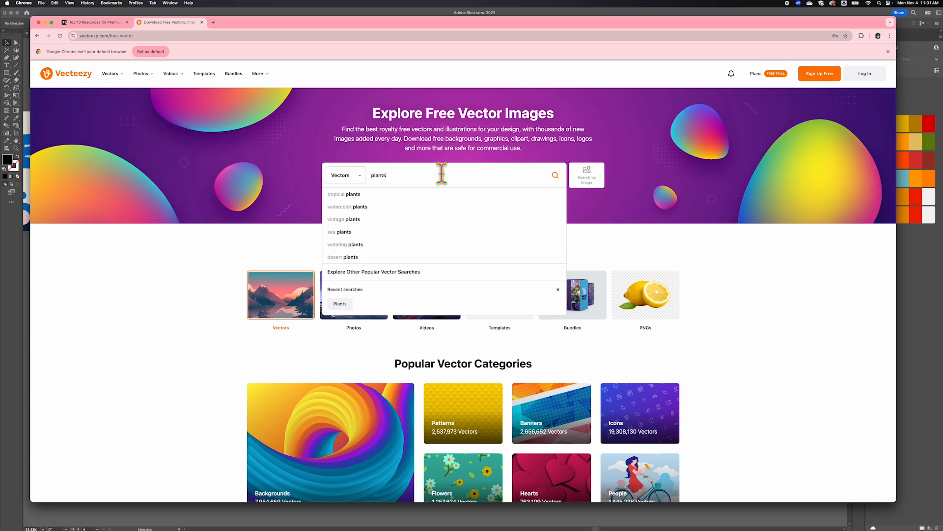
left_click(555, 175)
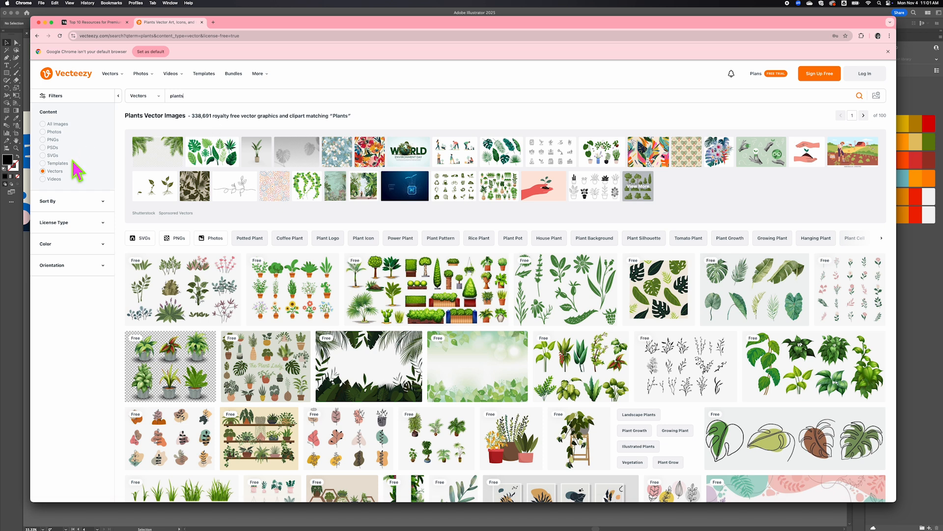
Compare the plant results under the All license type with those under Free License, leaving Free License selected
left_click(103, 221)
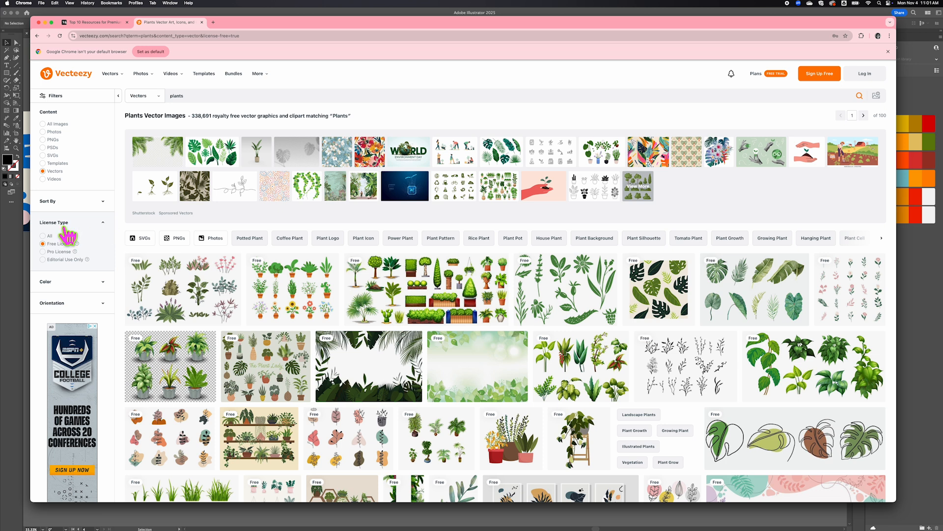
left_click(43, 236)
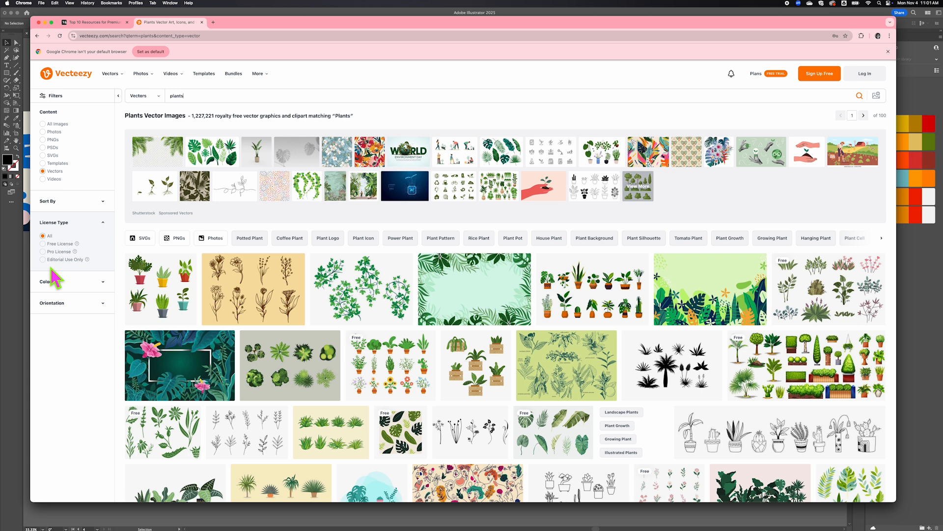
left_click(43, 244)
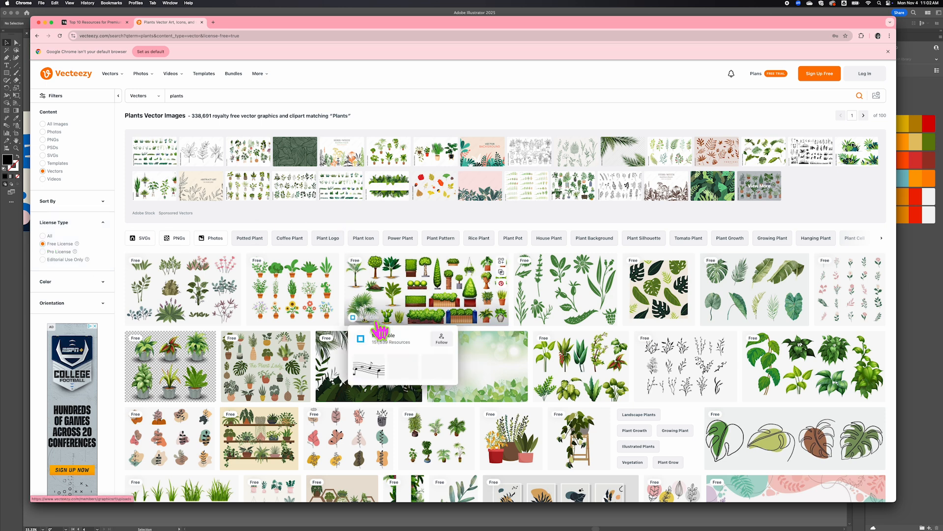
Browse the free plant vectors and open the set of eight indoor potted plants on a pink background
scroll(380, 331, "down", 2)
scroll(380, 330, "down", 2)
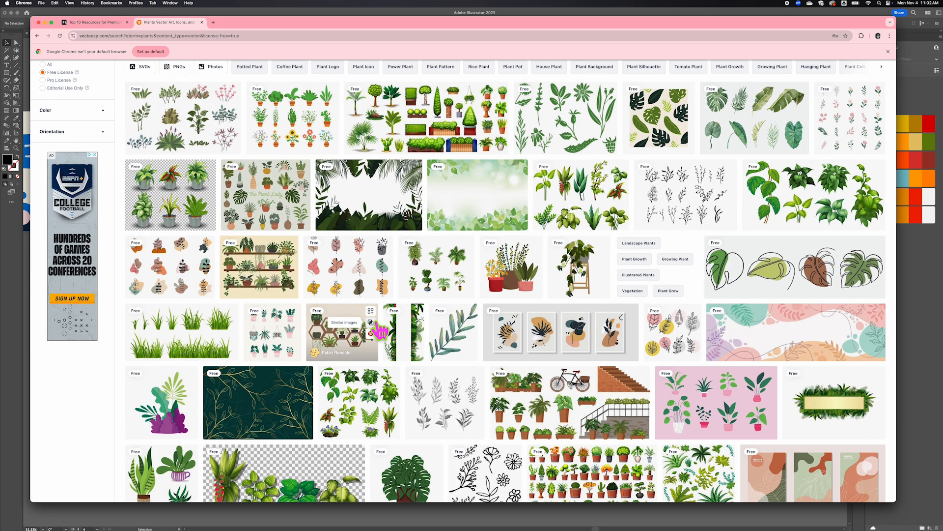
scroll(380, 331, "down", 1)
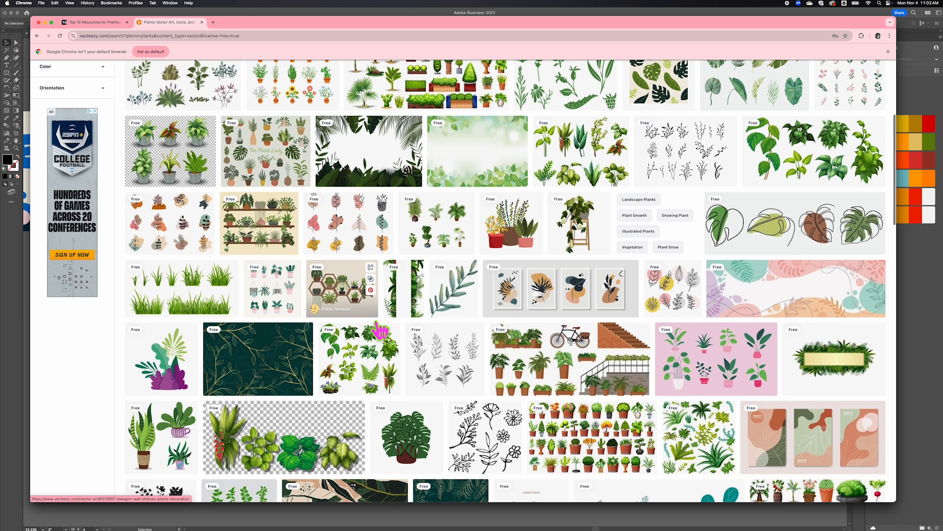
scroll(380, 331, "down", 1)
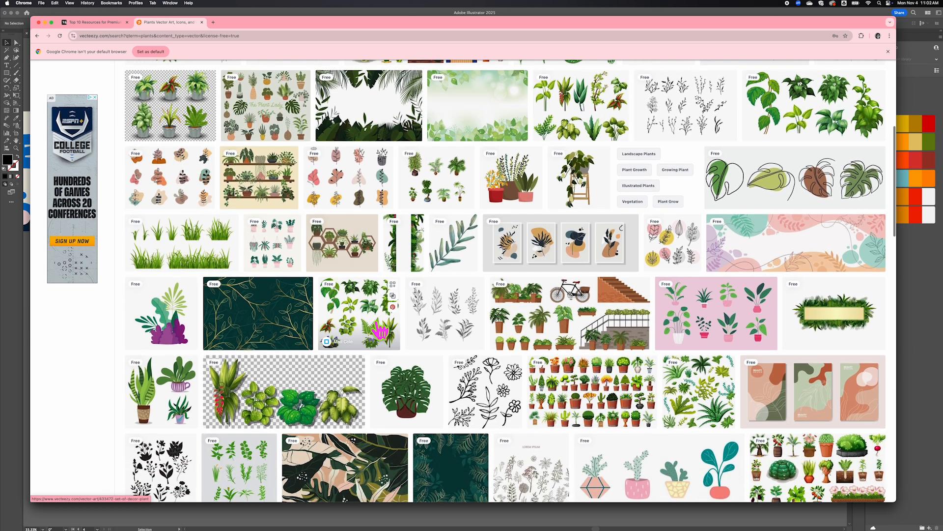
scroll(379, 330, "down", 2)
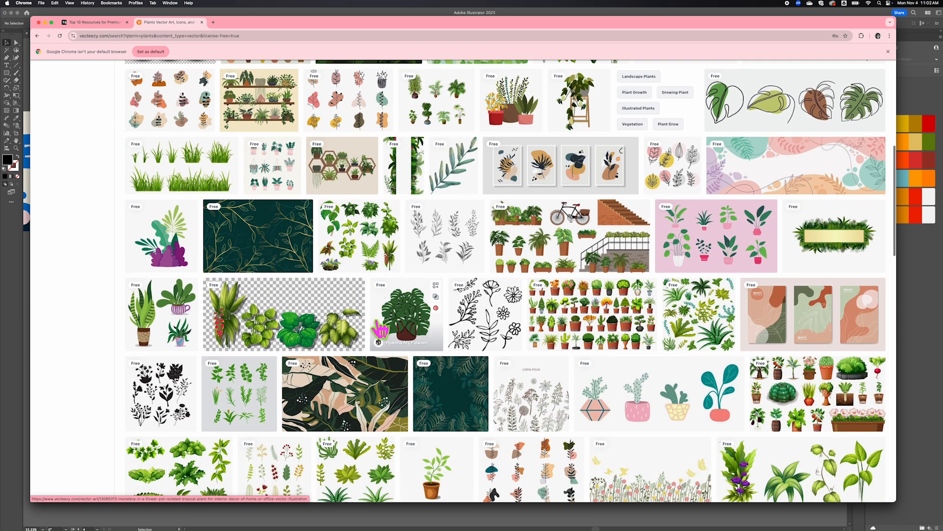
left_click(706, 222)
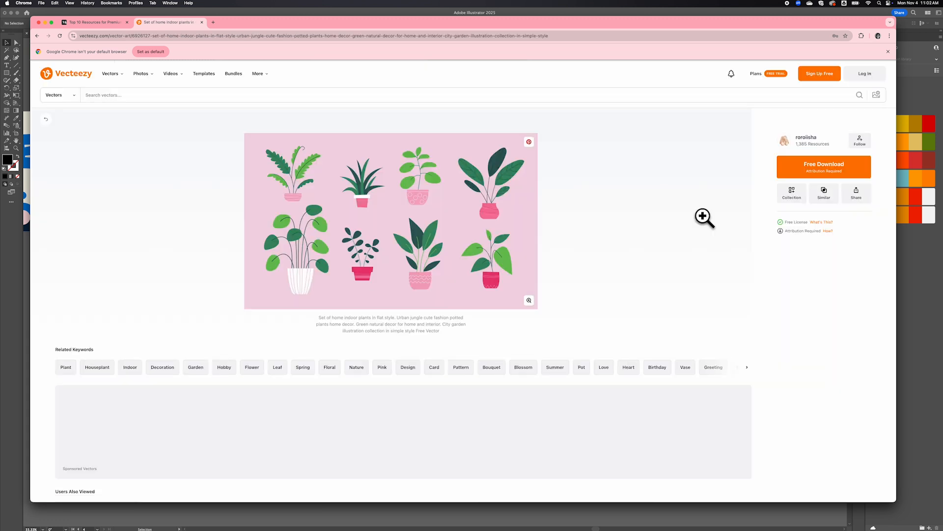
left_click(821, 175)
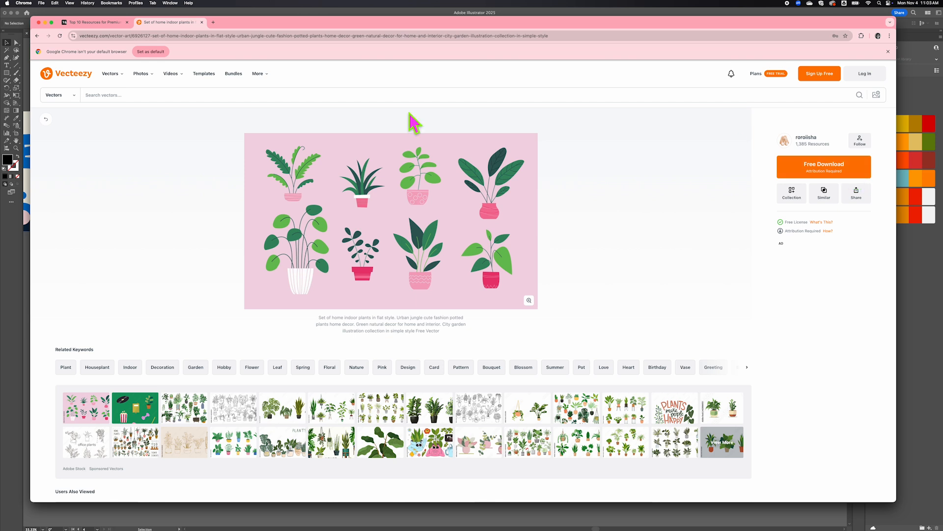
Check the search's content type options on the potted plants page and return to the plants results
left_click(75, 96)
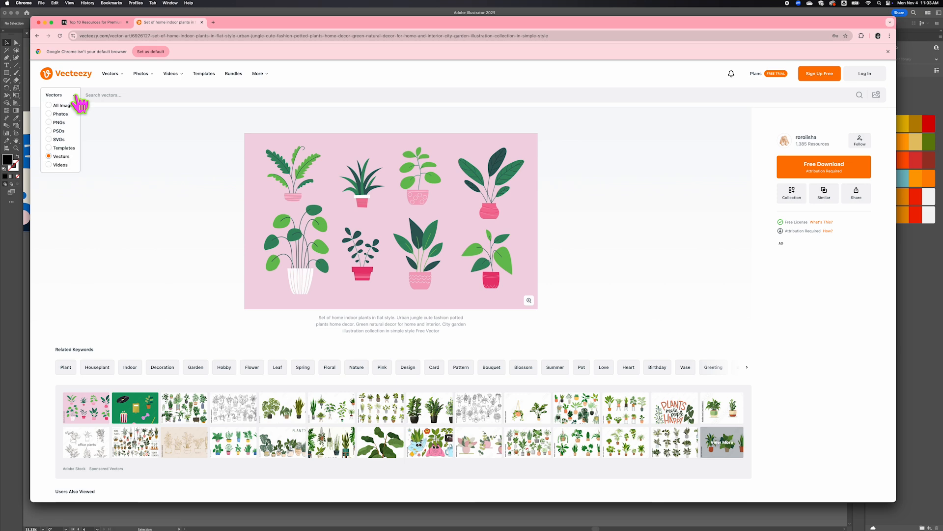
left_click(105, 135)
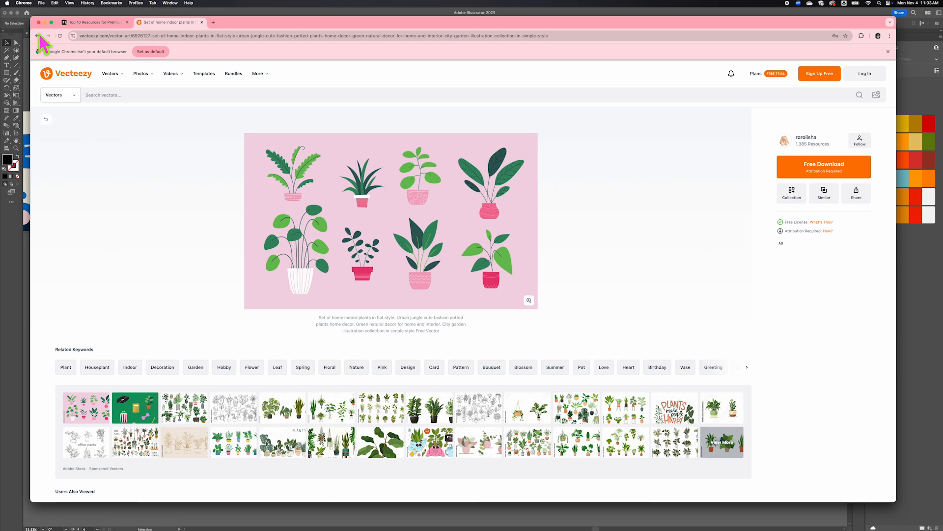
left_click(37, 36)
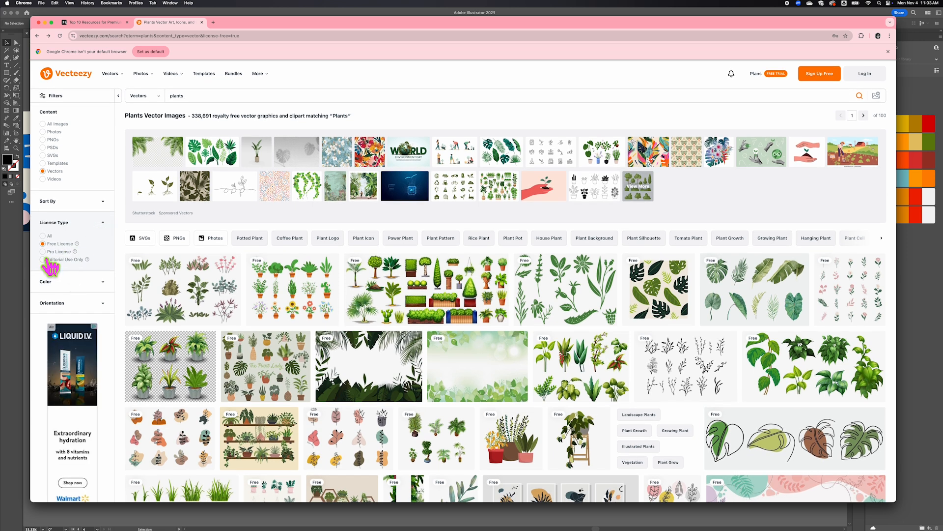
Filter the plants results to Editorial Use Only, browse them, and view the Plant Game Item Collection page before returning to the results
left_click(43, 260)
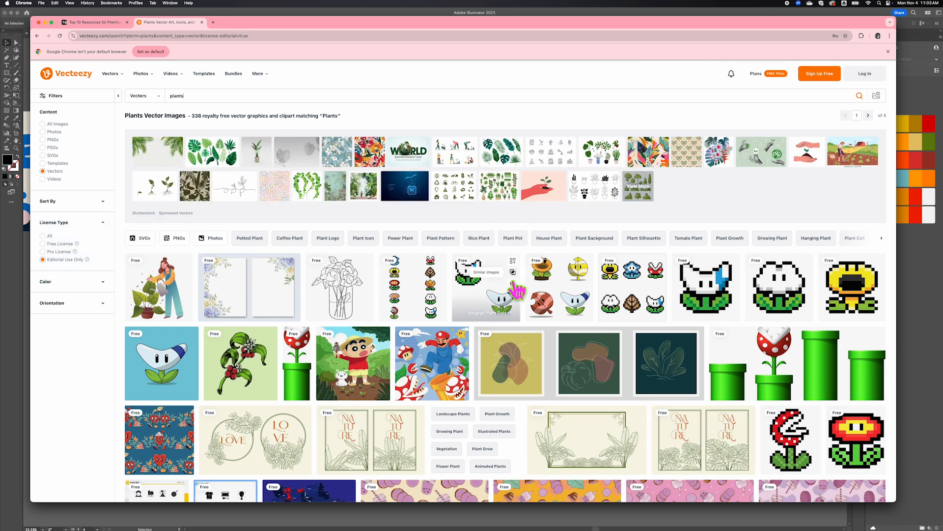
scroll(506, 309, "down", 5)
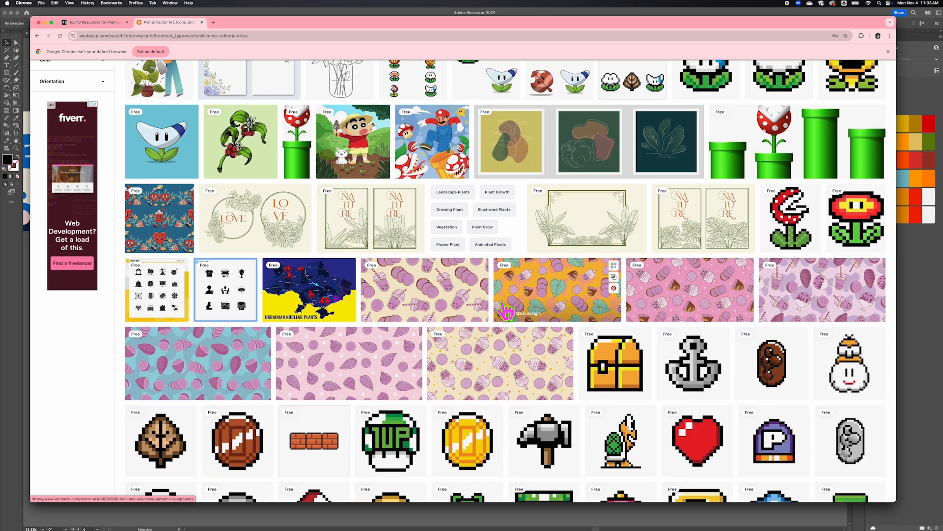
scroll(506, 309, "down", 7)
scroll(508, 304, "up", 12)
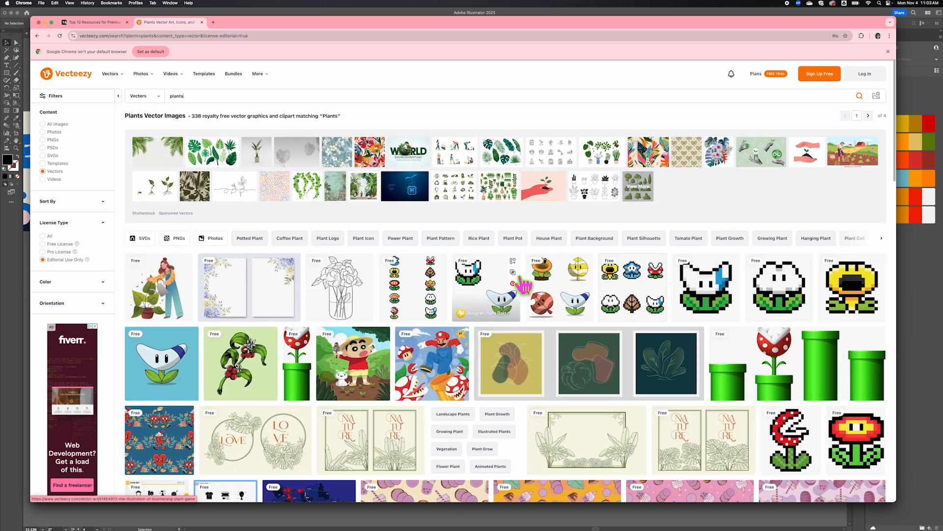
left_click(556, 289)
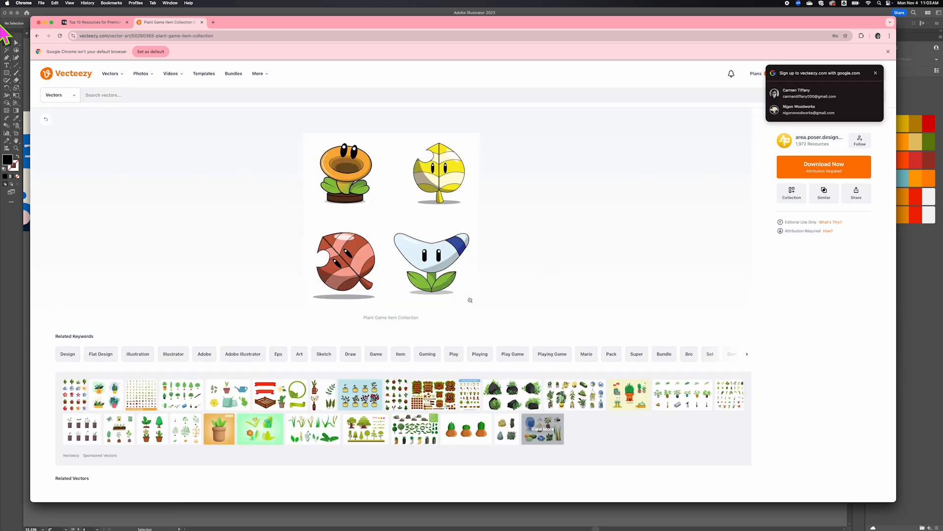
left_click(38, 36)
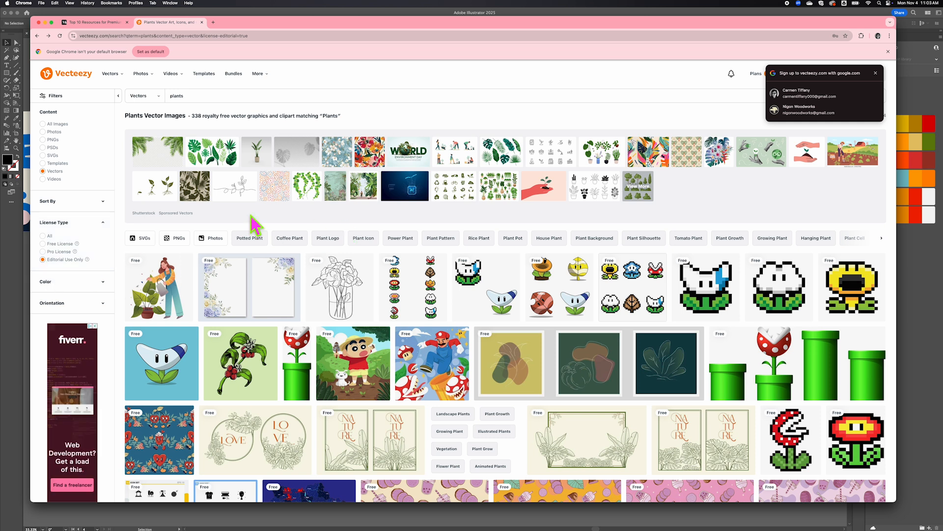
Filter the plants results to Free License, view the Beautiful houseplants in pots vector page, and return to the results
left_click(43, 244)
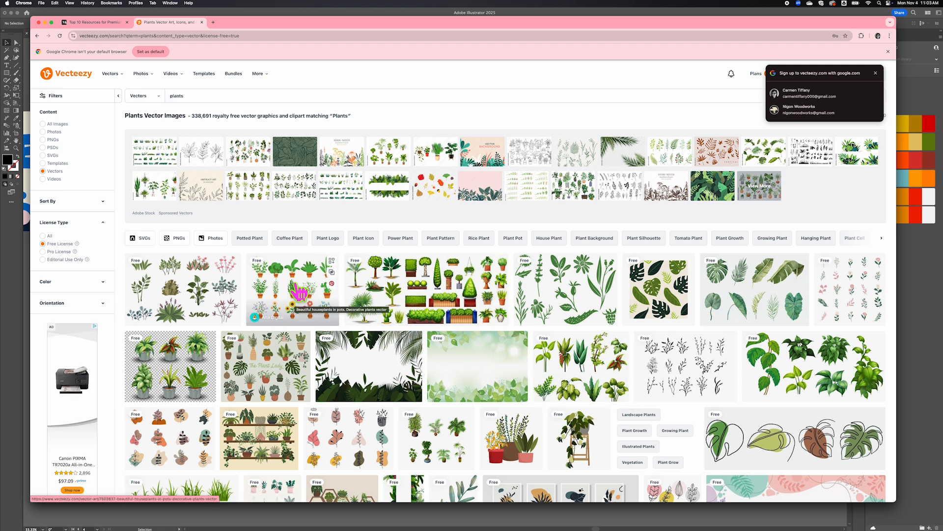
left_click(299, 293)
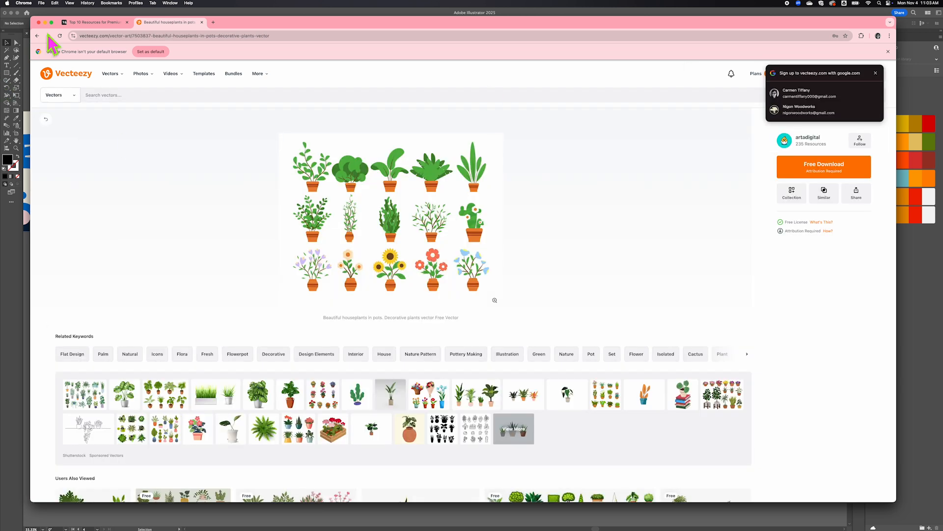
left_click(37, 36)
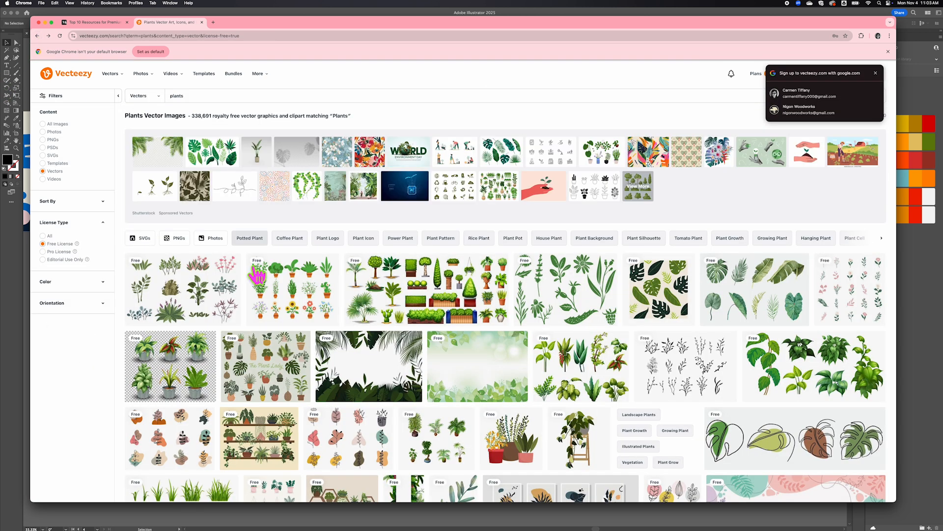
Browse the free plant vectors, view the page of the flat-style set of potted indoor plants, and return to the results
scroll(536, 414, "down", 5)
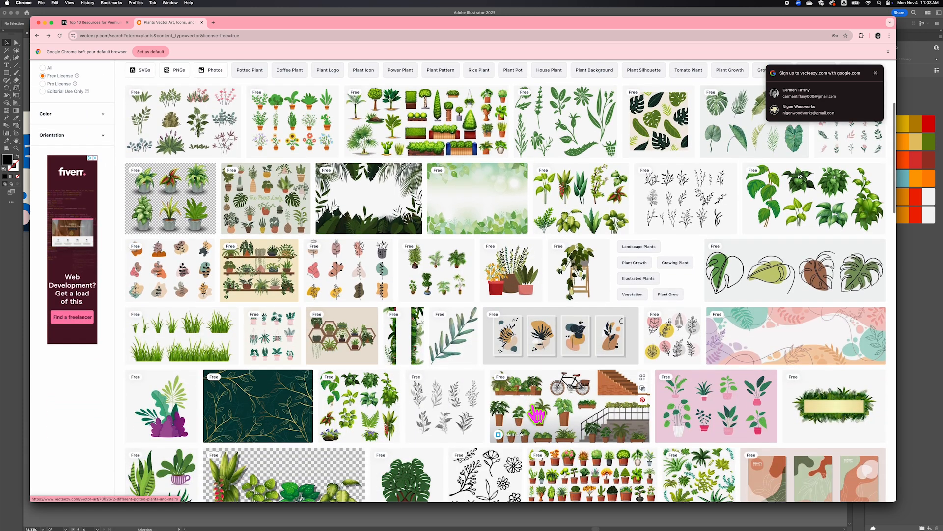
scroll(537, 414, "down", 2)
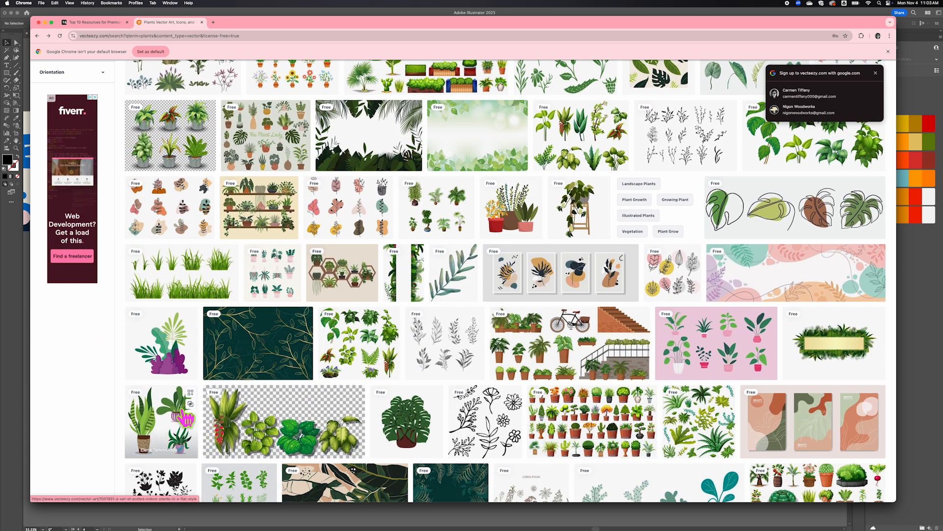
left_click(164, 418)
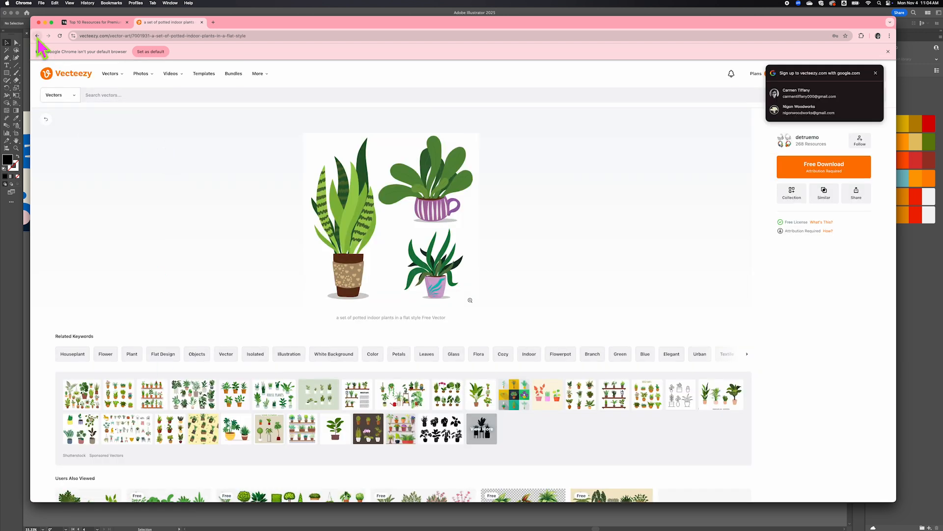
left_click(37, 36)
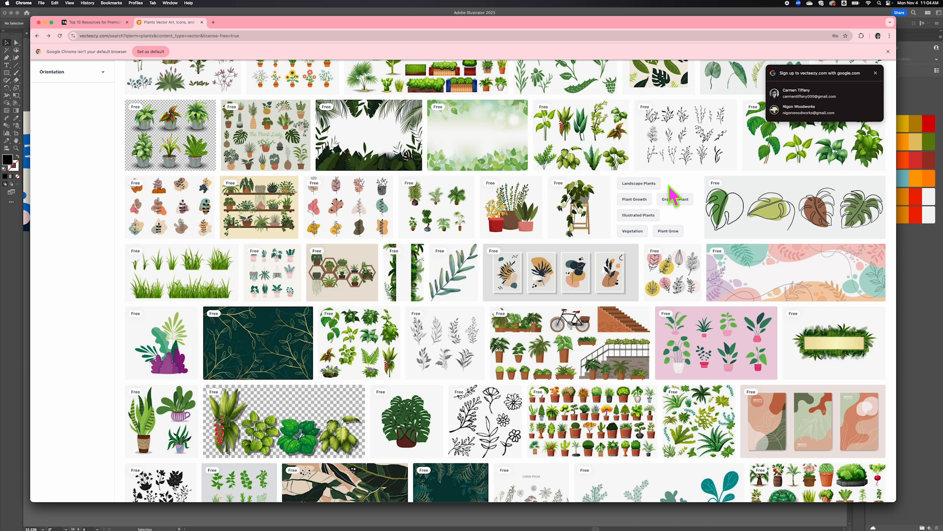
Browse further down the free plant vectors and view the Free Watercolor Cactus page, dismissing the sign-up prompt before returning to the results
scroll(624, 362, "down", 10)
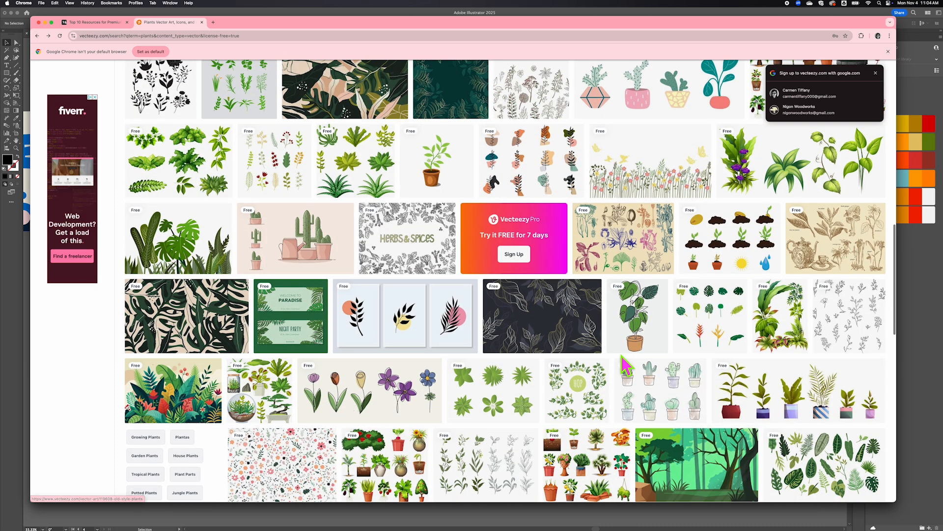
scroll(623, 364, "up", 1)
scroll(624, 364, "down", 2)
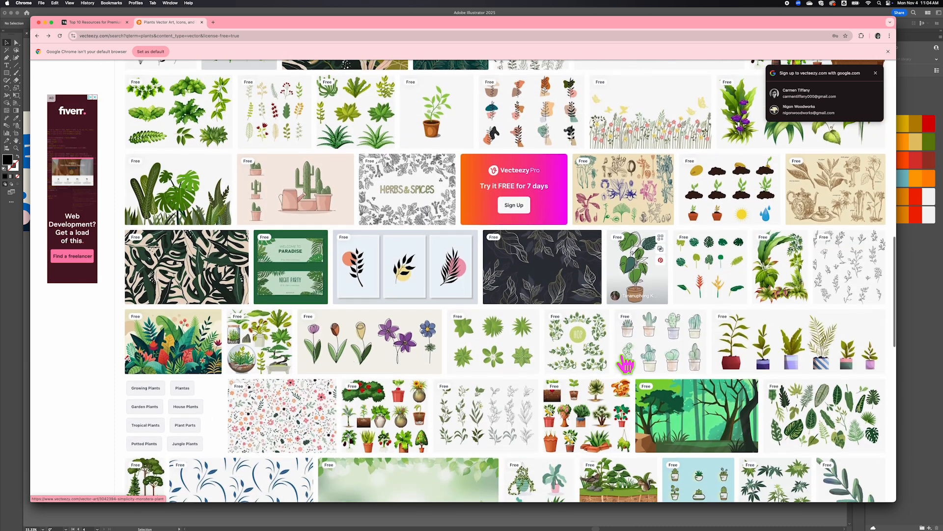
left_click(665, 349)
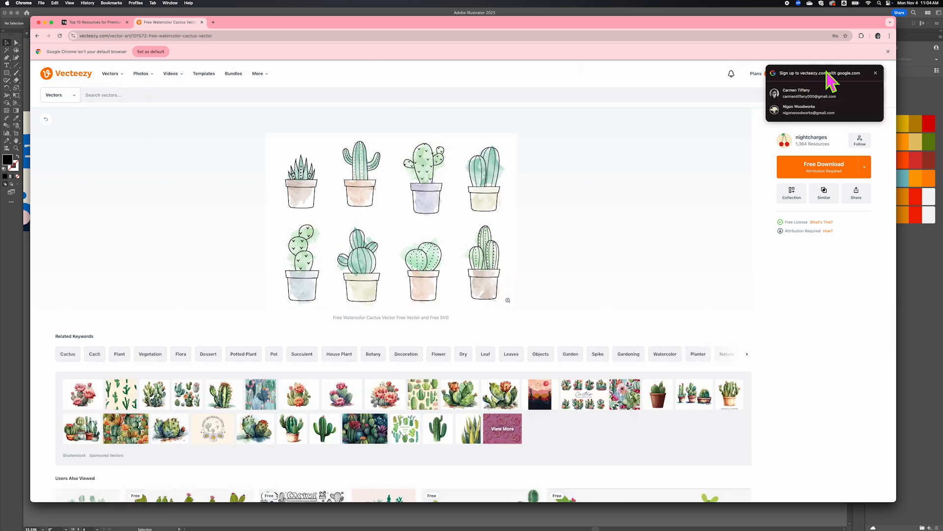
left_click(875, 73)
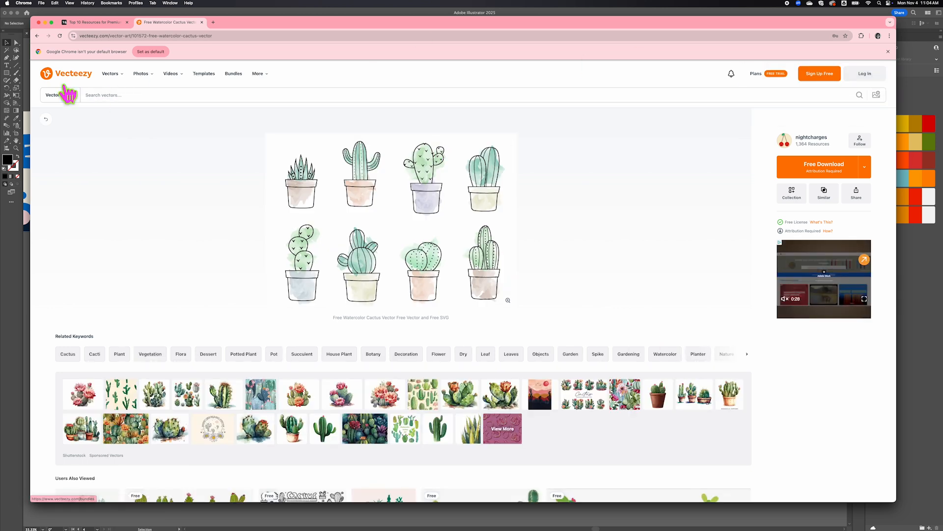
left_click(38, 39)
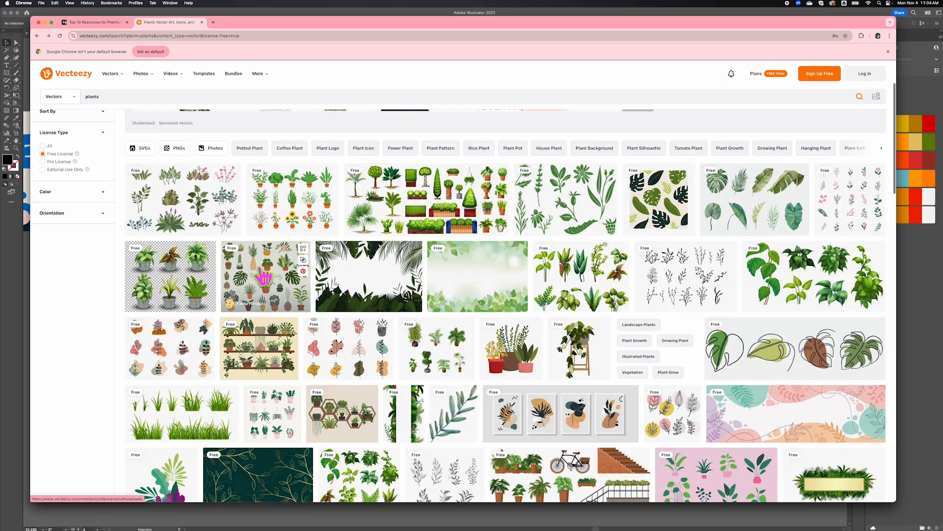
Expand the Sort By options and check the plants results under Editorial Use Only, leaving Free License selected
scroll(259, 269, "up", 2)
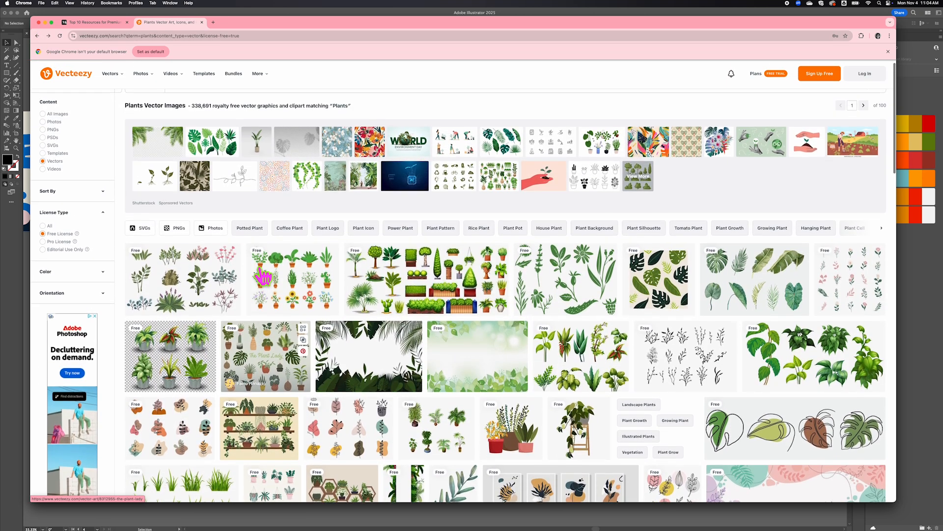
left_click(105, 192)
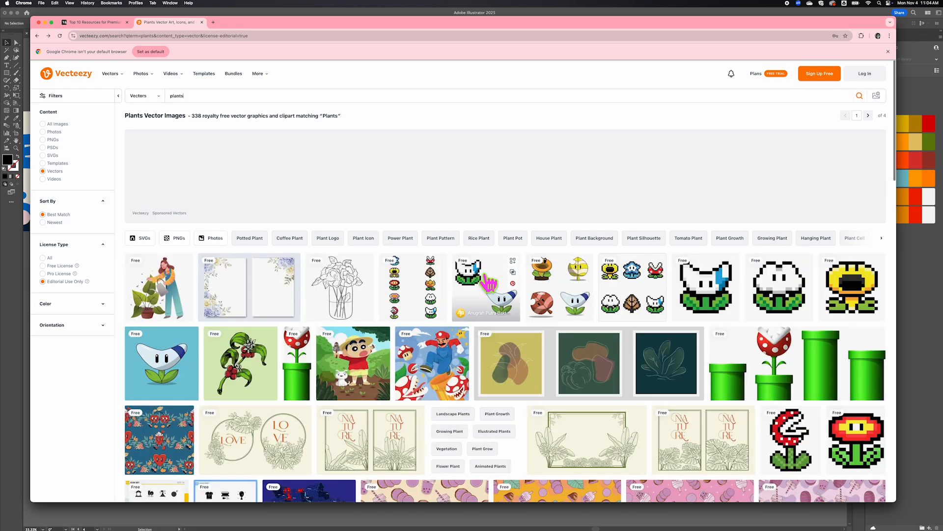
scroll(476, 348, "down", 1)
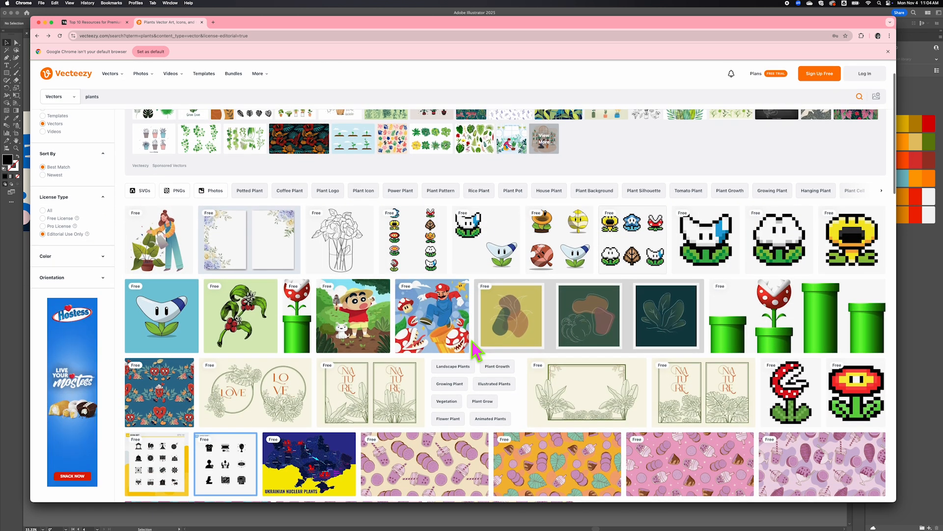
left_click(42, 218)
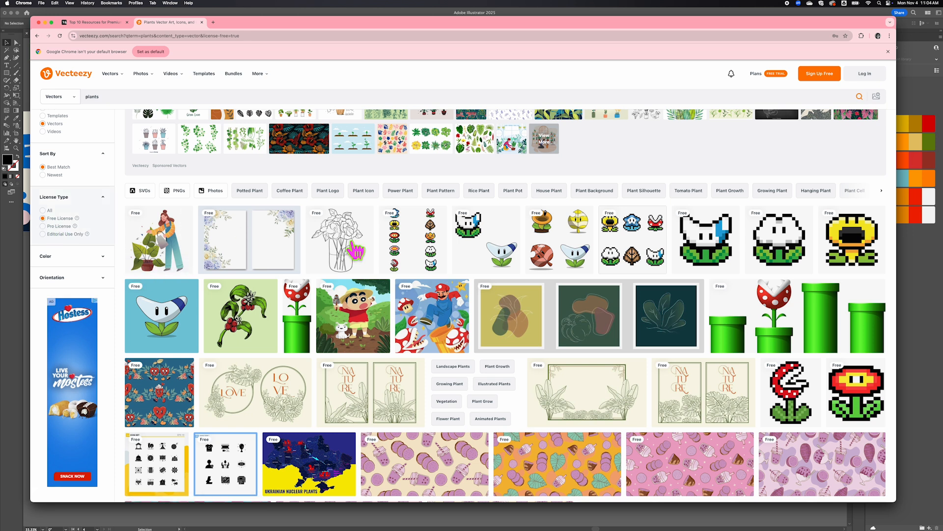
Browse the free plant results and open The Plant Lady vector page
scroll(471, 356, "down", 2)
scroll(471, 356, "down", 1)
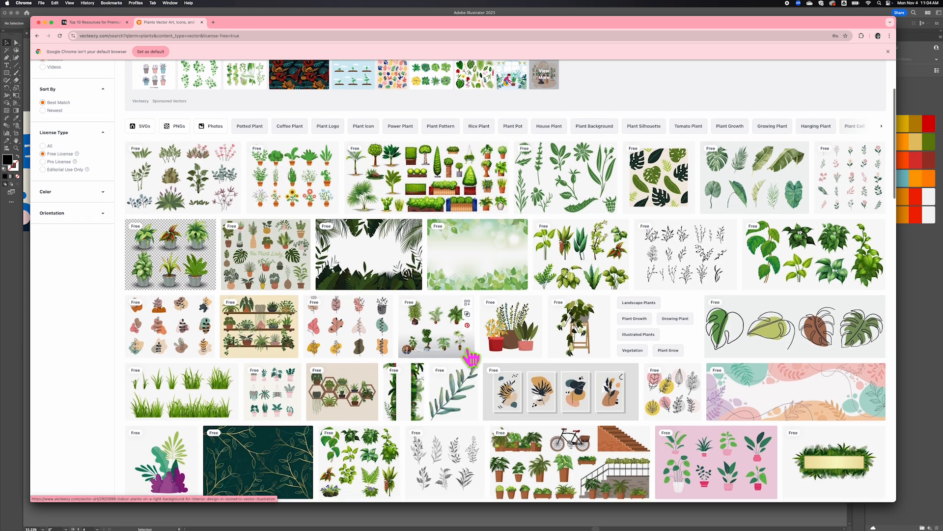
left_click(266, 241)
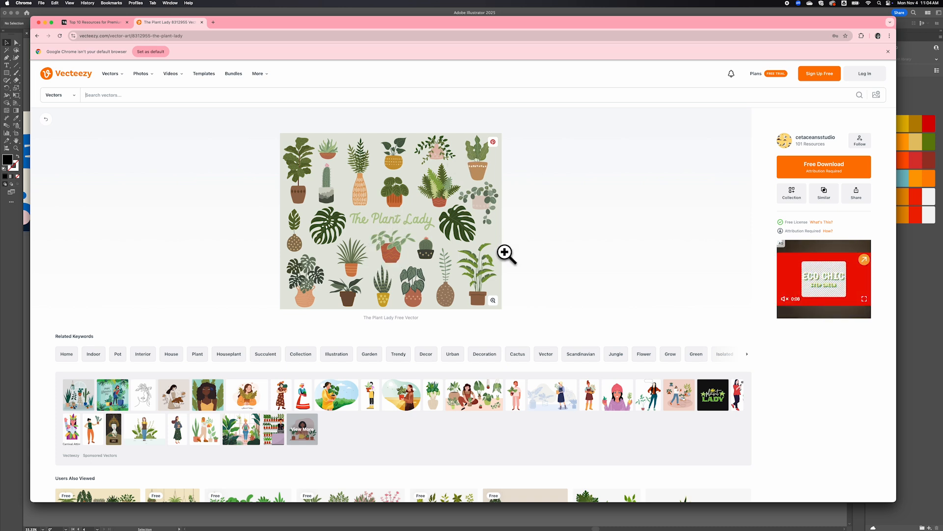
Download The Plant Lady free vector without logging in and save the zip file to the Desktop
left_click(824, 173)
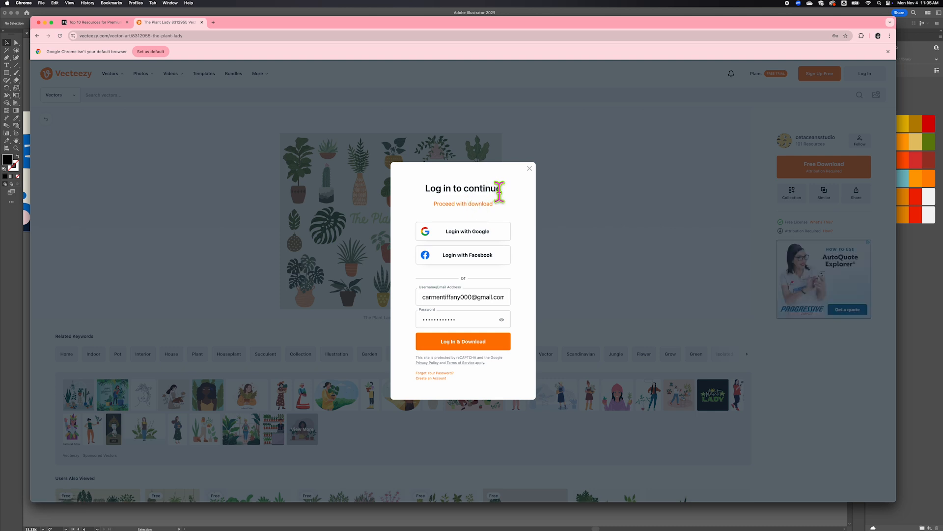
left_click(474, 212)
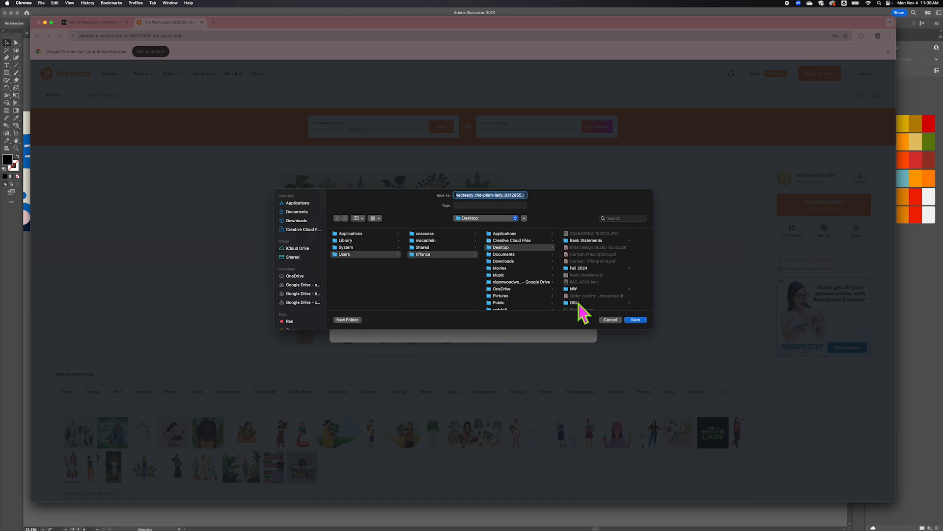
left_click(637, 321)
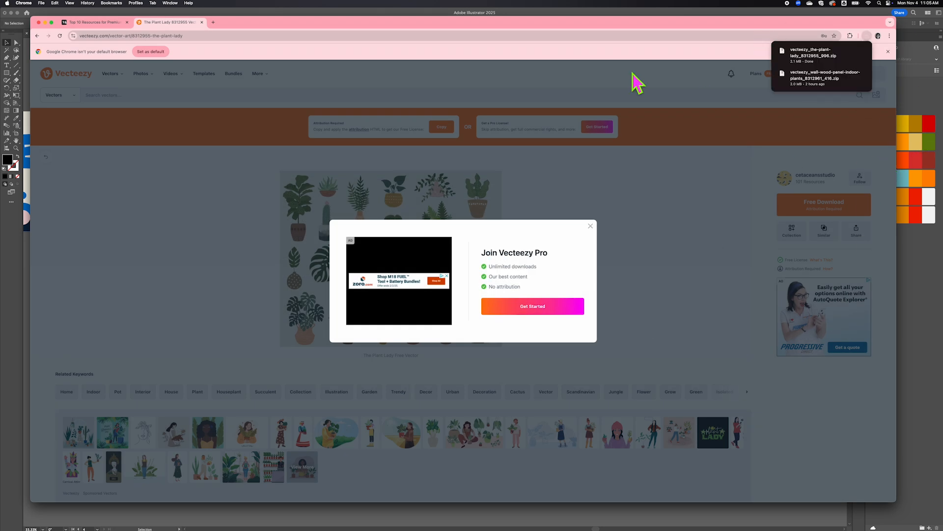
Minimize the browser and Illustrator windows, move the downloaded zip to a clear spot on the desktop, and close the Photo Tutorial folder window
left_click(45, 23)
left_click(10, 12)
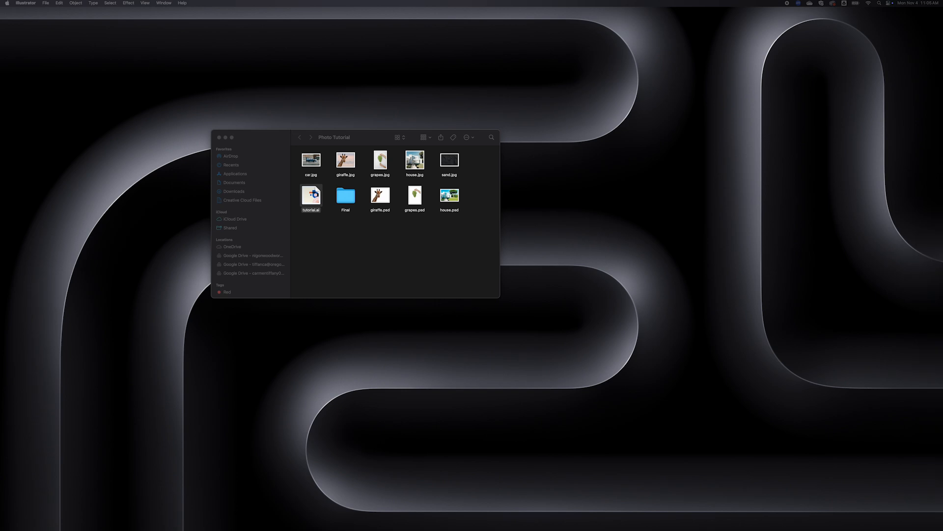
left_click_drag(942, 236, 564, 167)
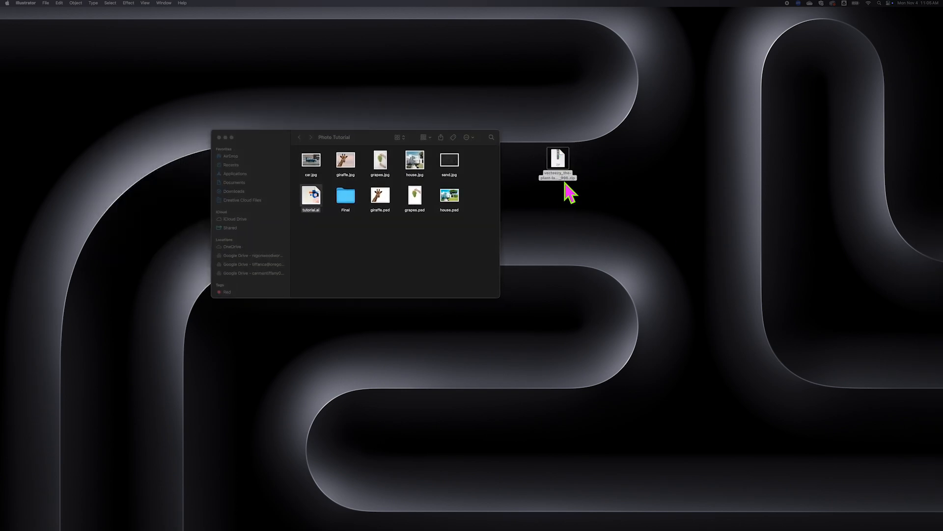
left_click(587, 211)
left_click(587, 214)
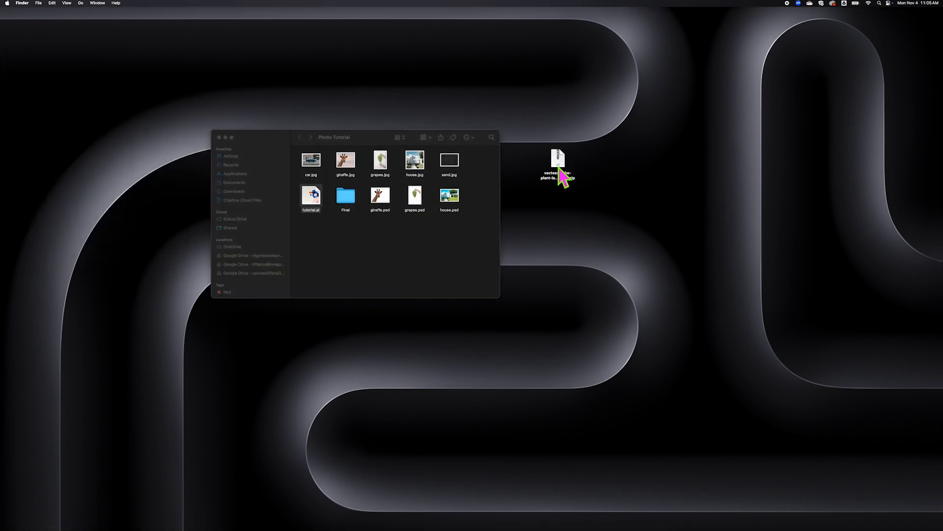
left_click(219, 137)
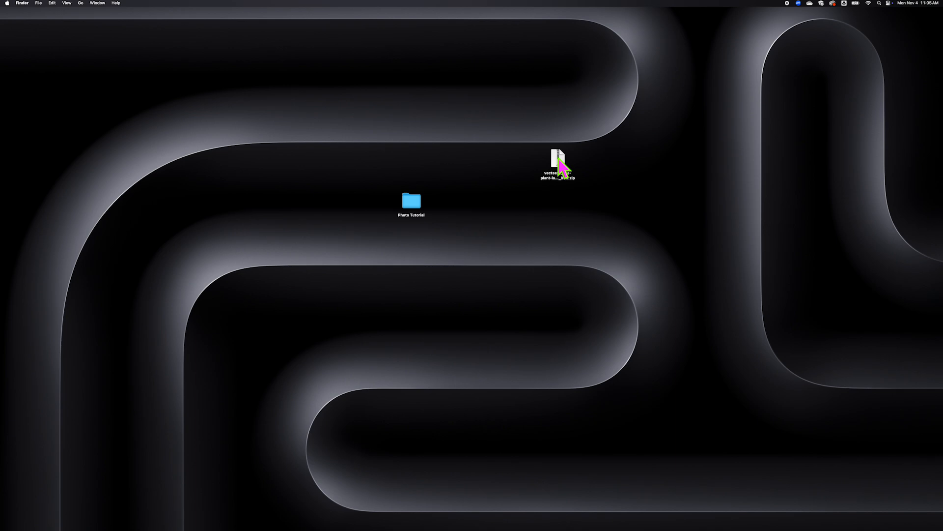
Extract the downloaded Plant Lady zip into a folder on the desktop and discard the zip file
double_click(558, 159)
left_click_drag(562, 166, 611, 136)
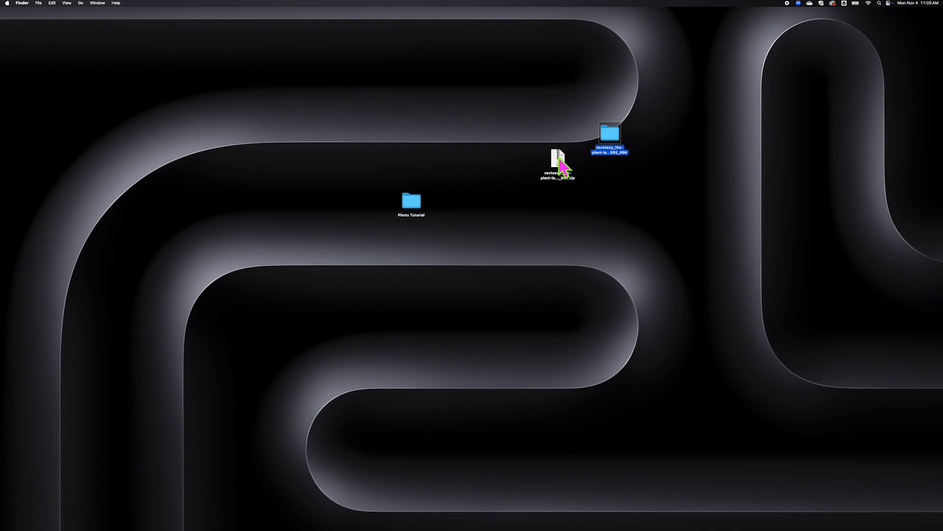
right_click(563, 166)
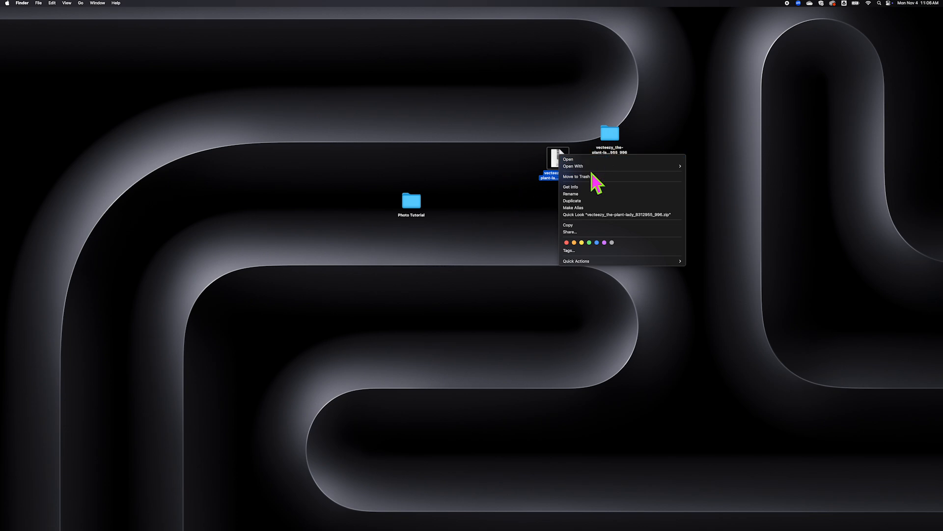
mouse_move(594, 166)
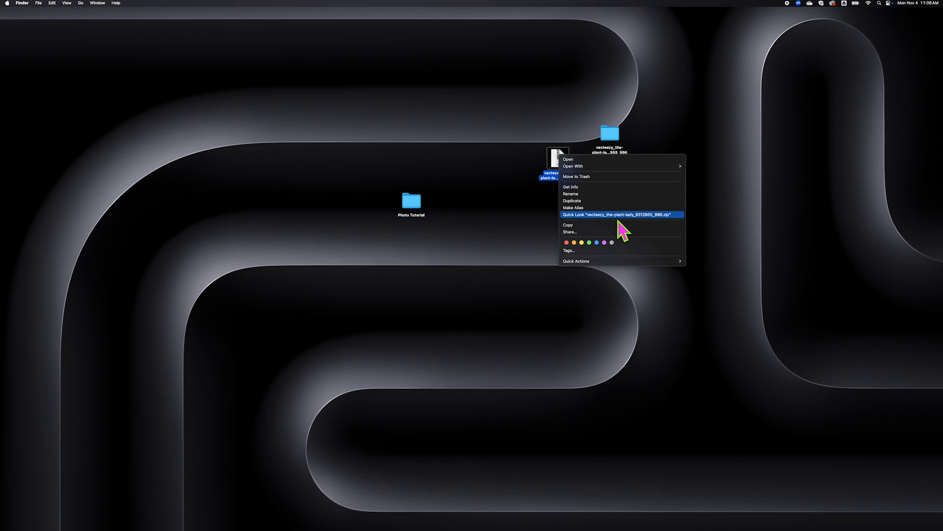
left_click(519, 196)
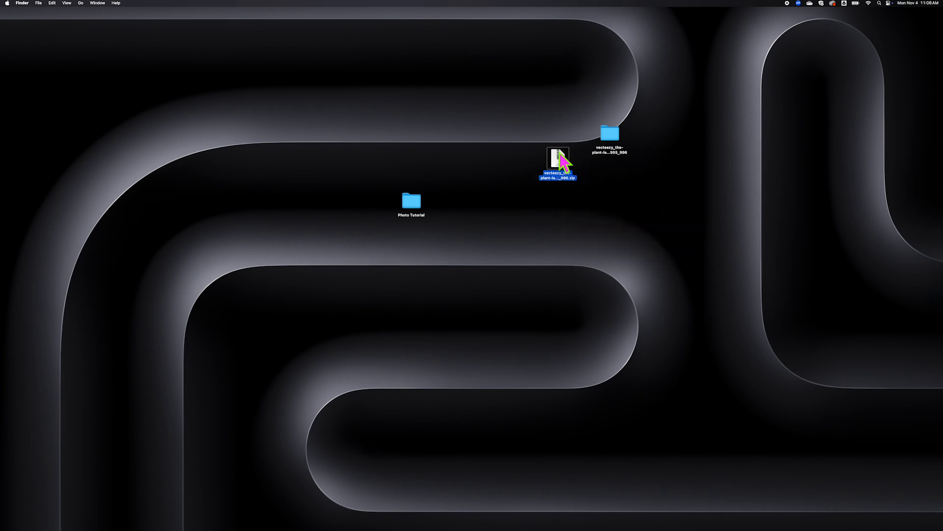
left_click_drag(560, 169, 728, 526)
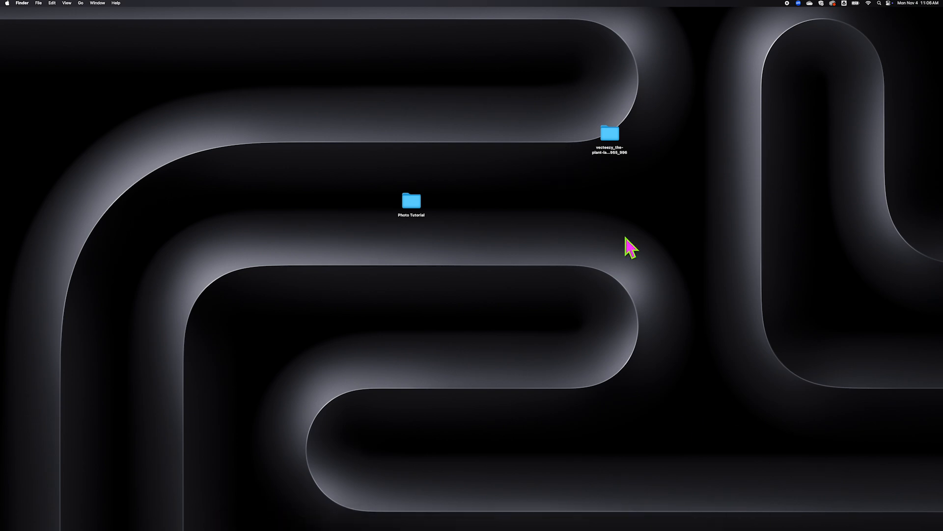
Open the extracted Plant Lady folder and preview its EPS file, closing the preview again
left_click(612, 136)
double_click(613, 135)
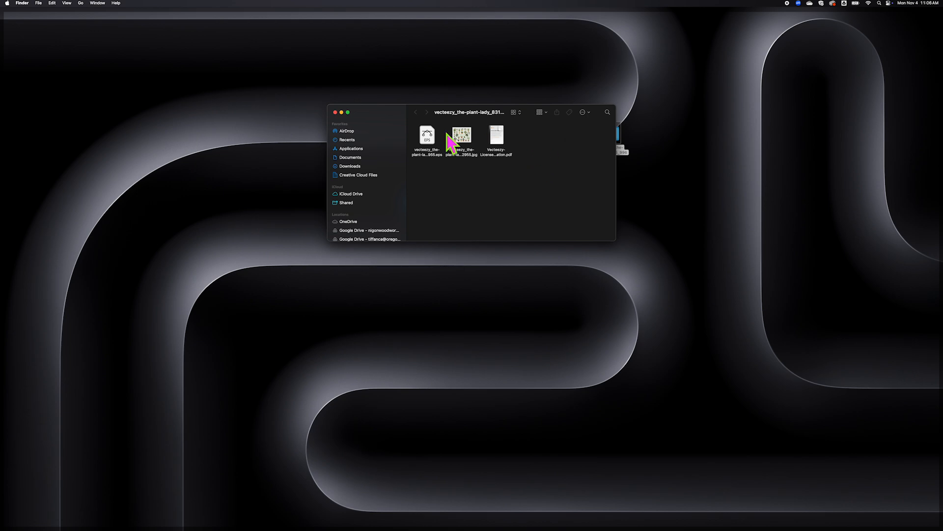
left_click(426, 137)
key("space")
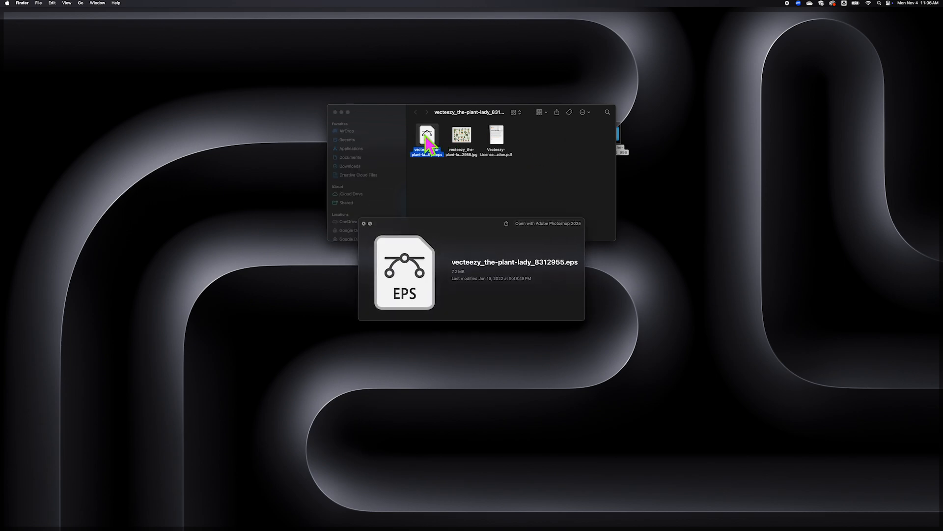
key("space")
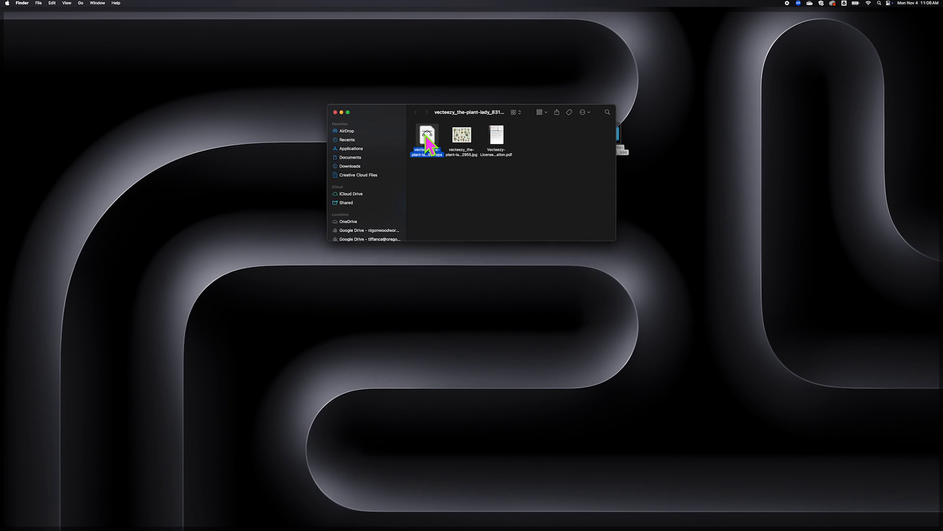
Preview the Plant Lady JPG file in the extracted folder
left_click(455, 177)
left_click(464, 141)
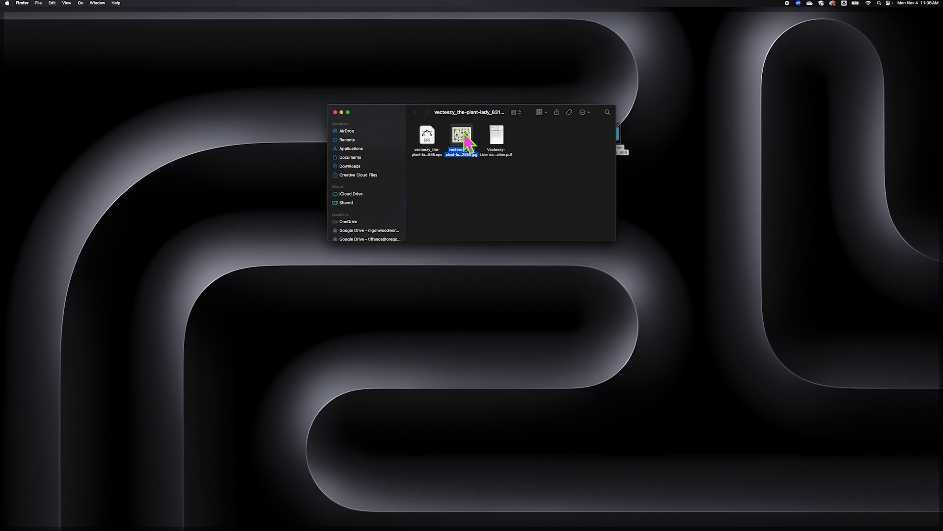
key("space")
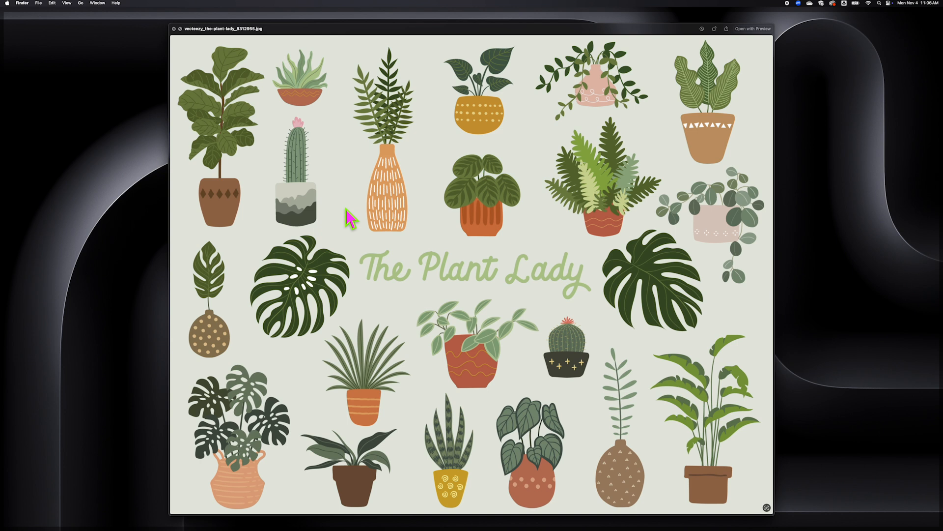
Close the JPG preview, preview the Vecteezy license information PDF, look through several of its pages, and close it
key("space")
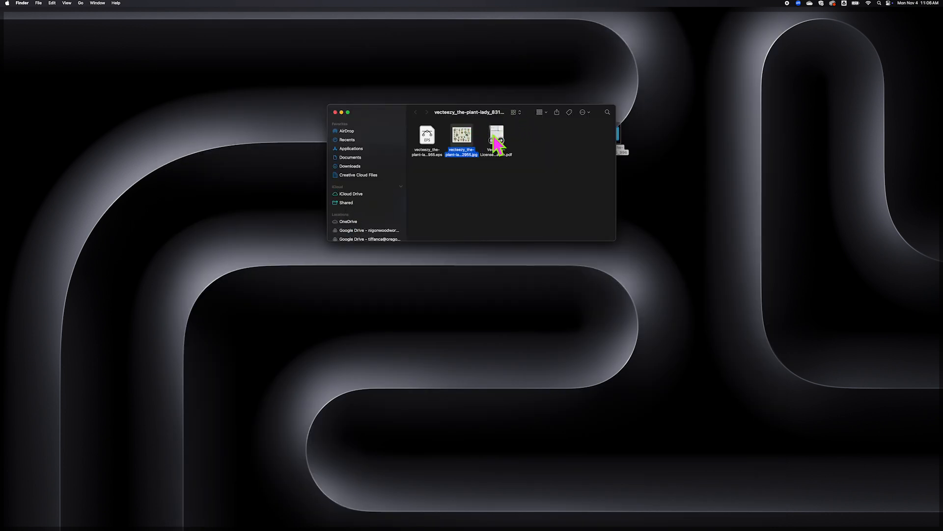
left_click(500, 136)
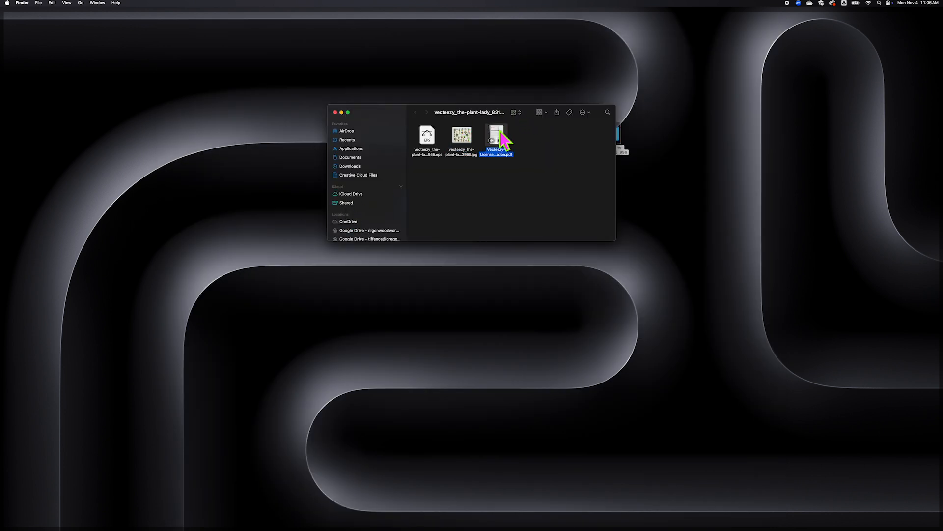
key("space")
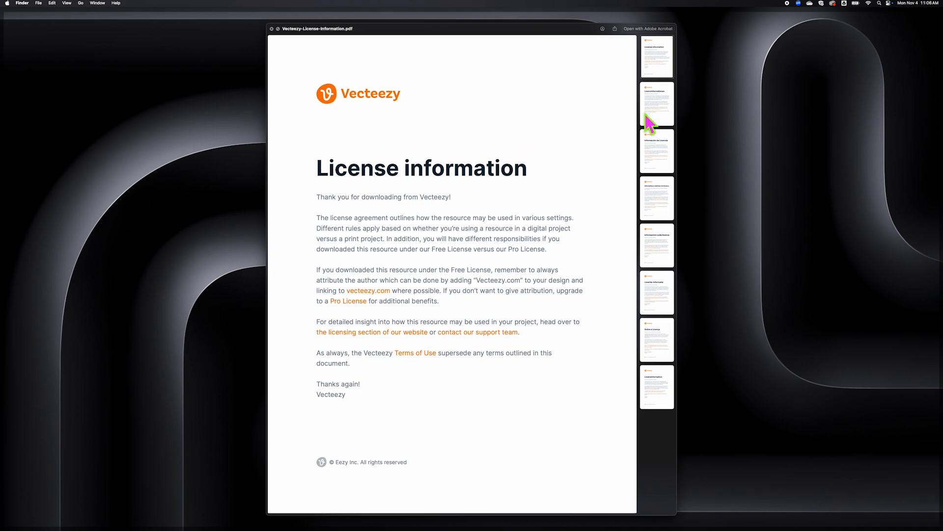
left_click(649, 122)
left_click(652, 142)
left_click(652, 190)
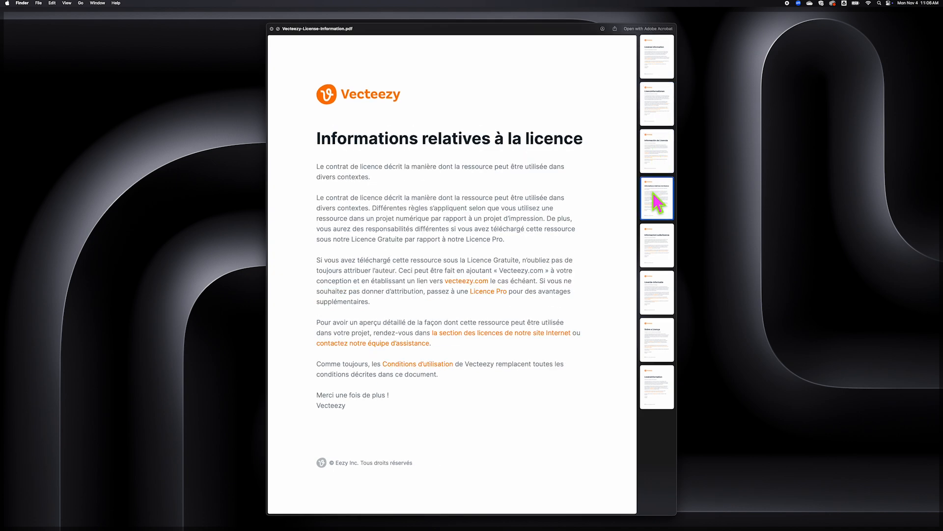
left_click(663, 60)
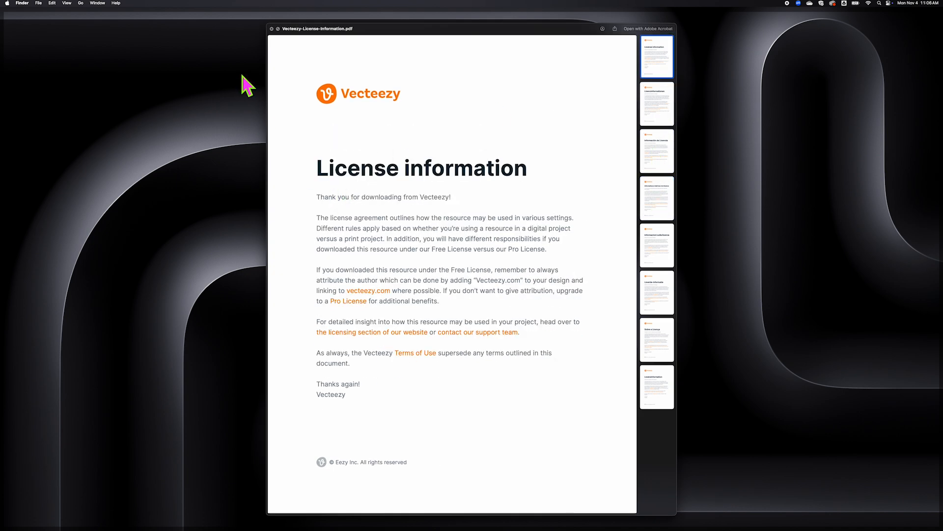
left_click(272, 29)
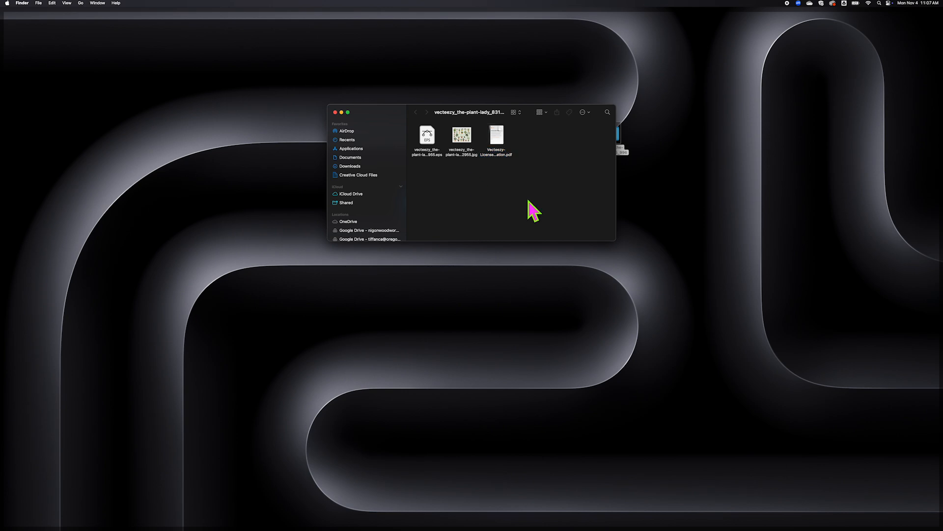
Open the Plant Lady EPS file with Adobe Illustrator 2025, retaining the 9-slice scaling option for symbols
left_click(431, 139)
right_click(429, 137)
mouse_move(435, 145)
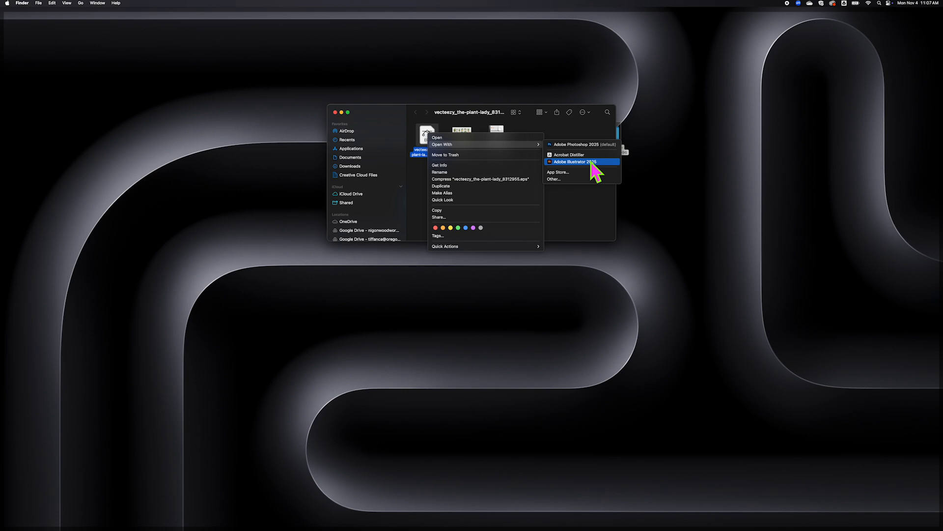
left_click(592, 163)
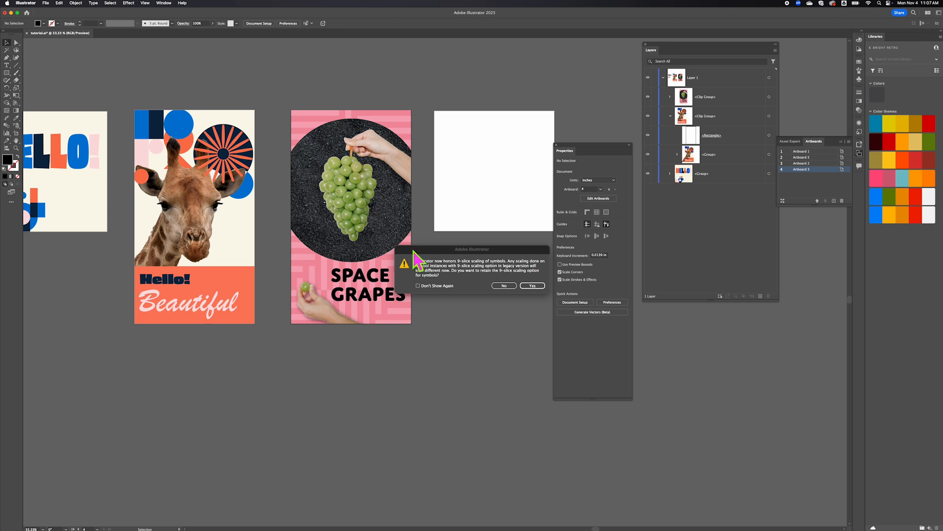
left_click_drag(499, 252, 493, 251)
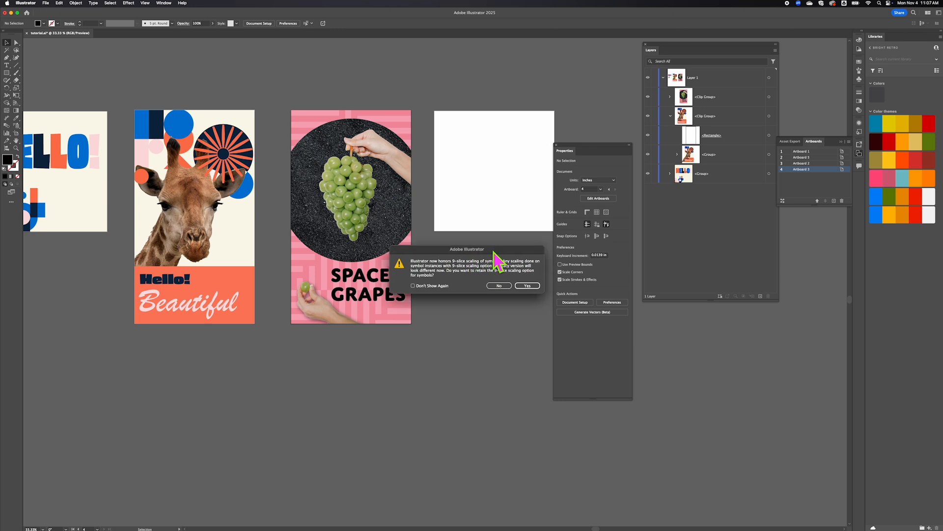
left_click(523, 287)
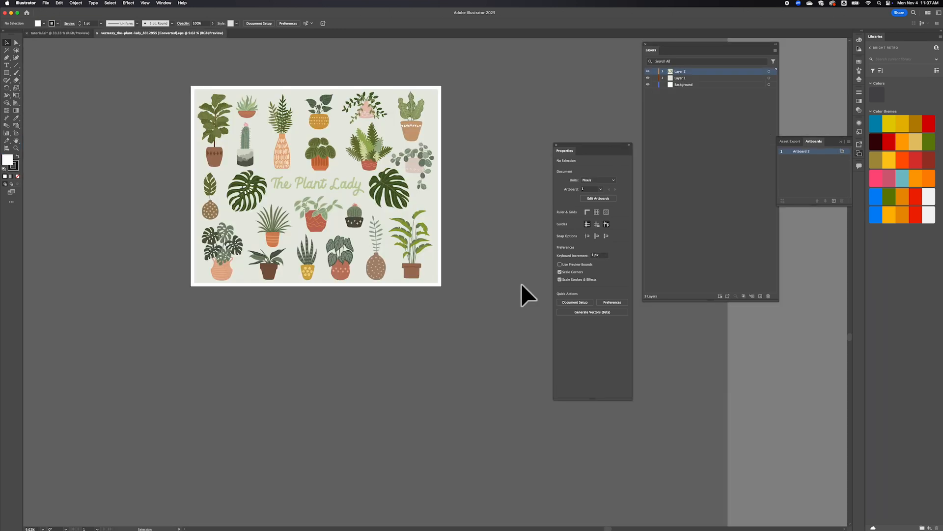
Look over the opened plant artwork, check the tutorial document's artboards, and return to the plant document for a closer view
scroll(430, 316, "left", 2)
scroll(430, 317, "up", 2)
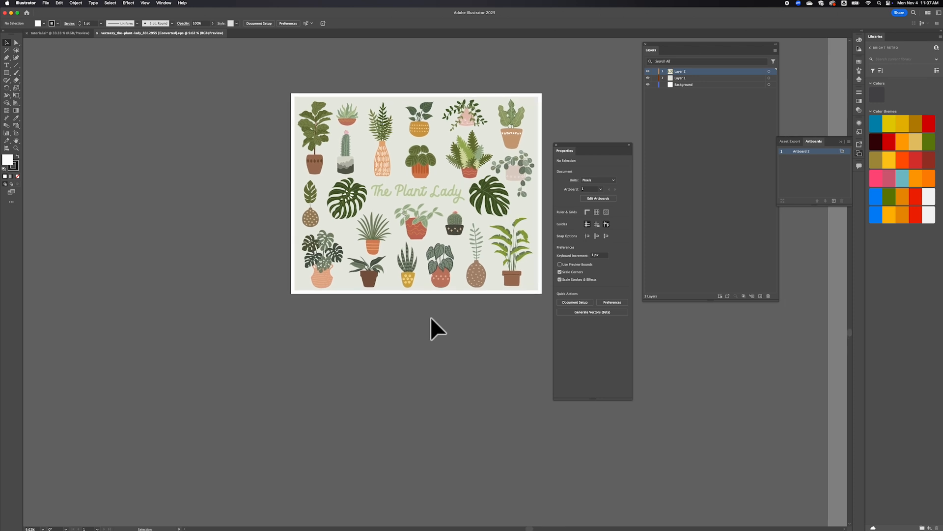
scroll(431, 317, "right", 2)
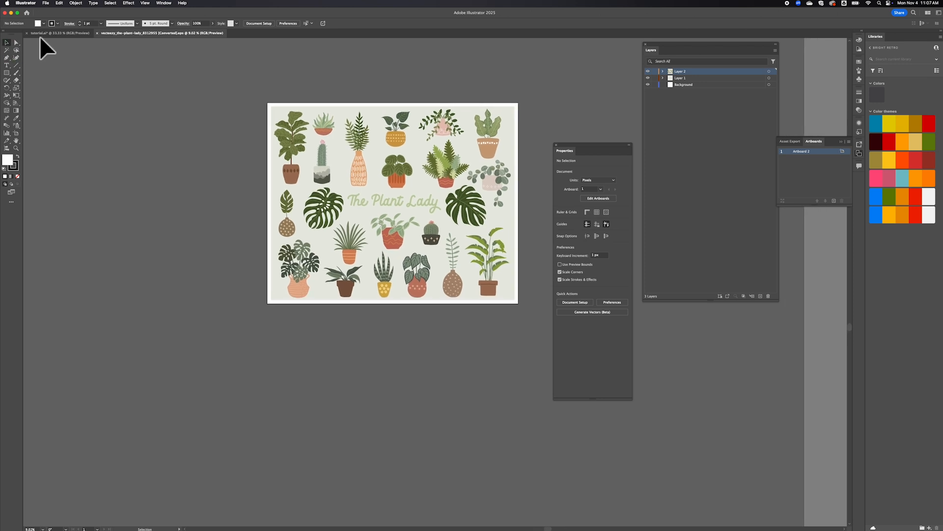
left_click(74, 33)
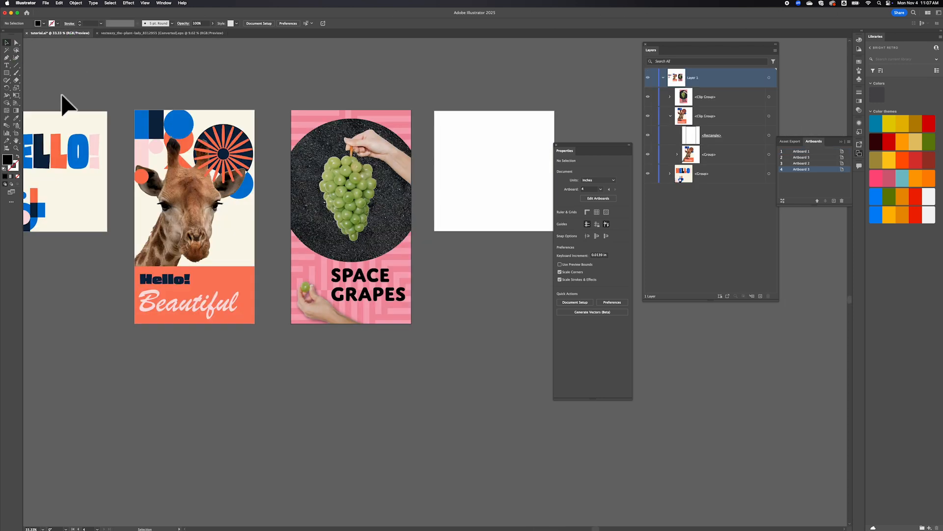
scroll(56, 128, "left", 3)
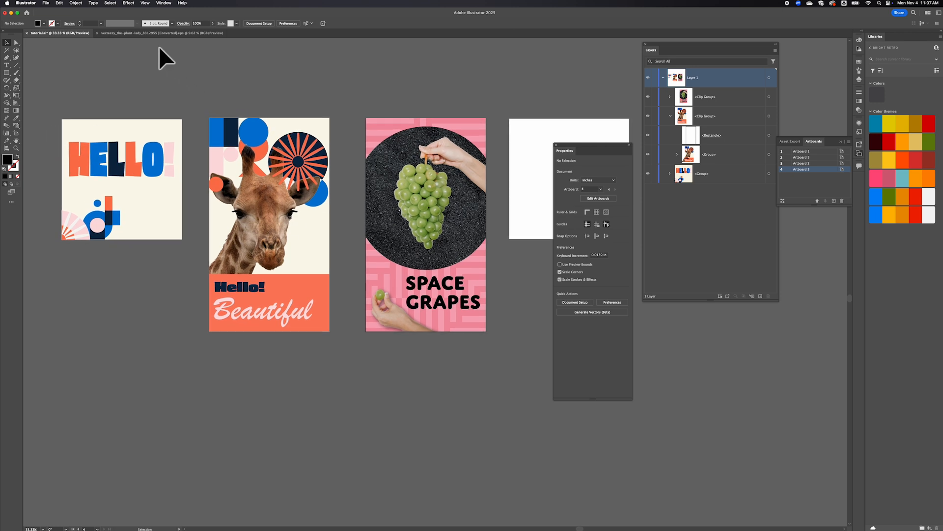
left_click(126, 32)
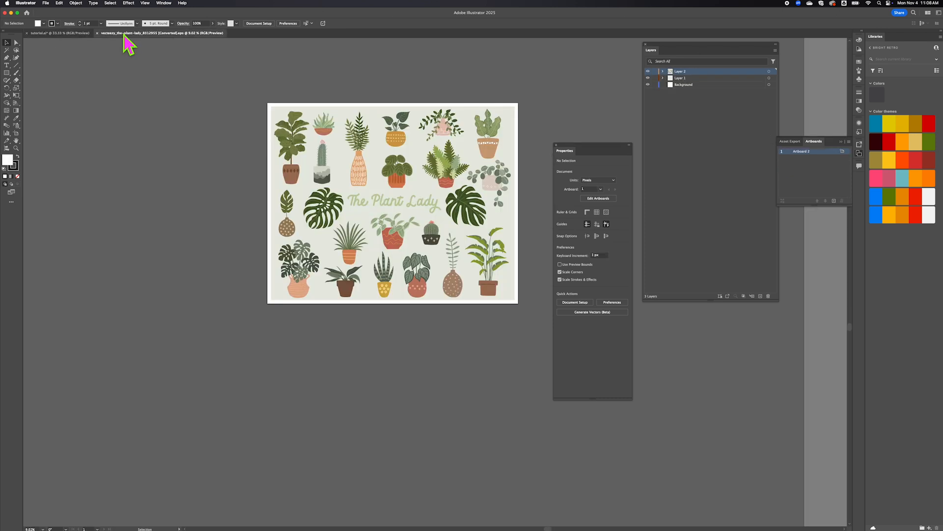
scroll(180, 157, "right", 2)
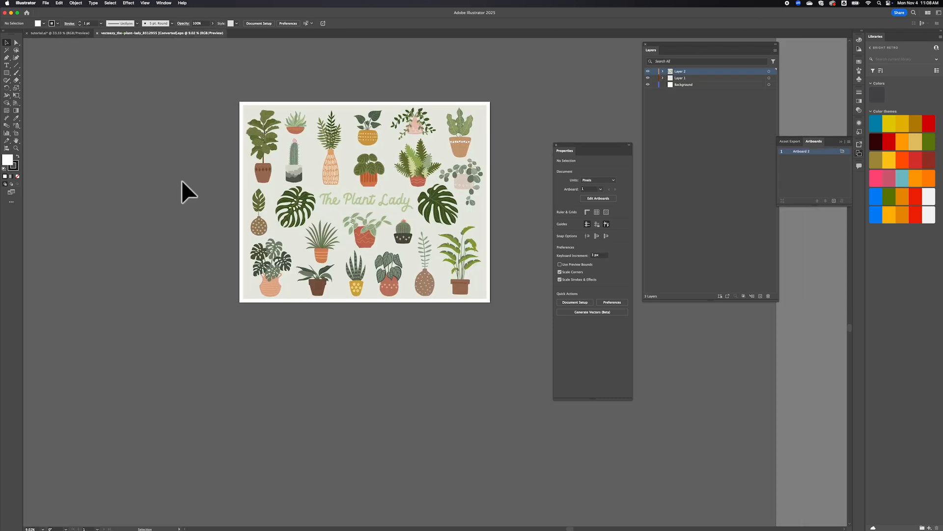
key("super+equal")
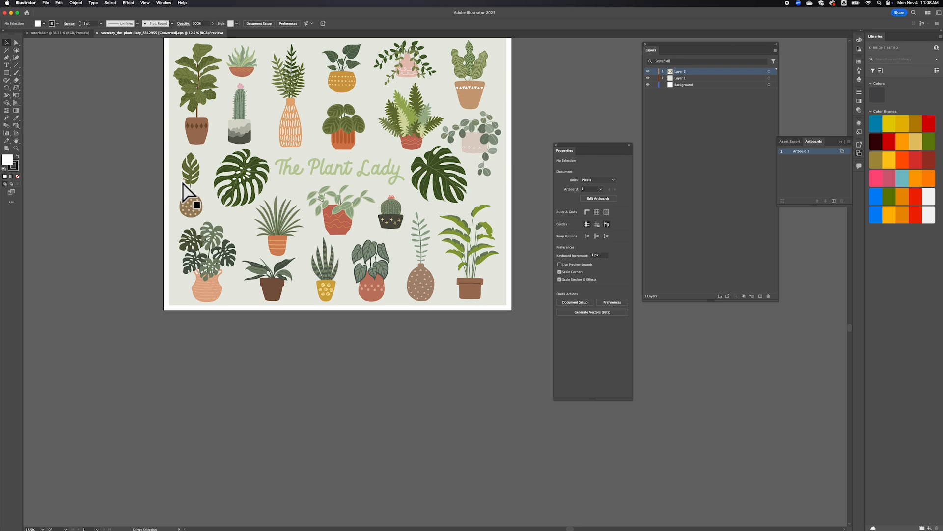
key("super+equal")
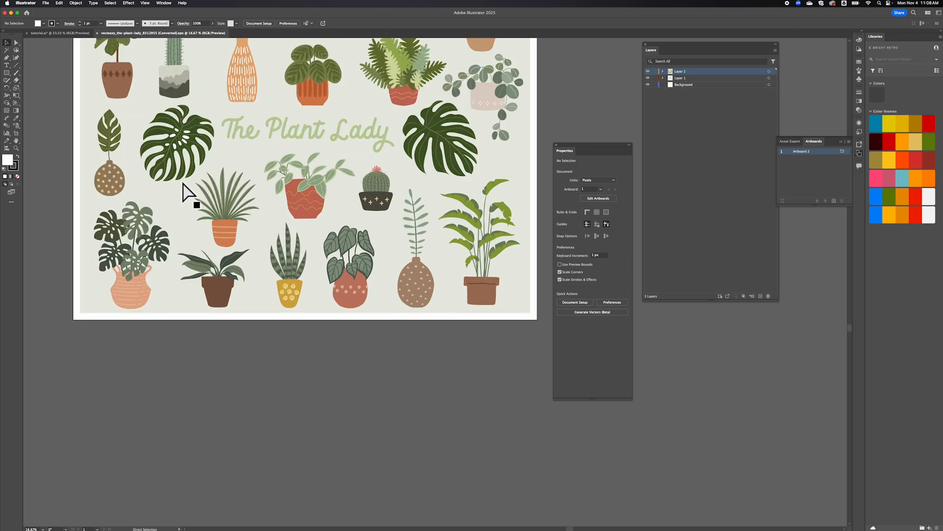
key("v")
scroll(389, 183, "up", 5)
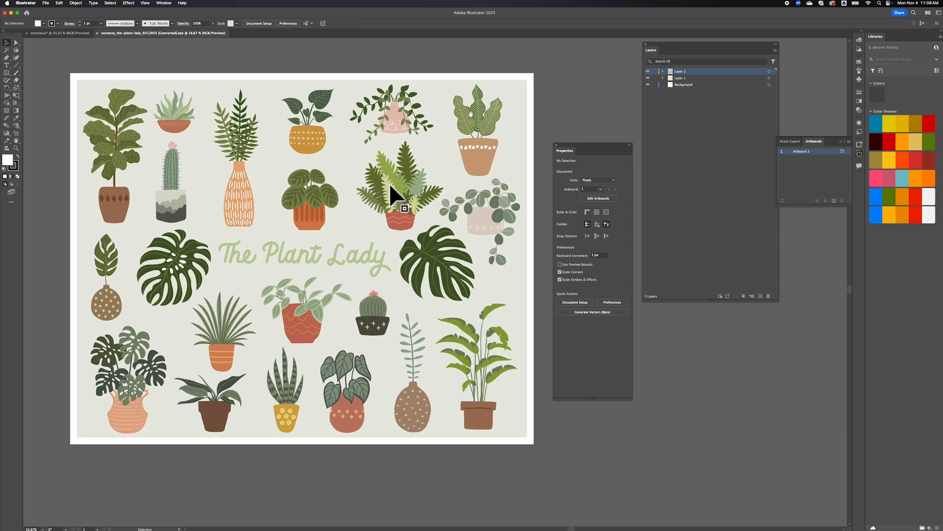
Set the layer list to a custom row size of 60 pixels for larger thumbnails
left_click(776, 50)
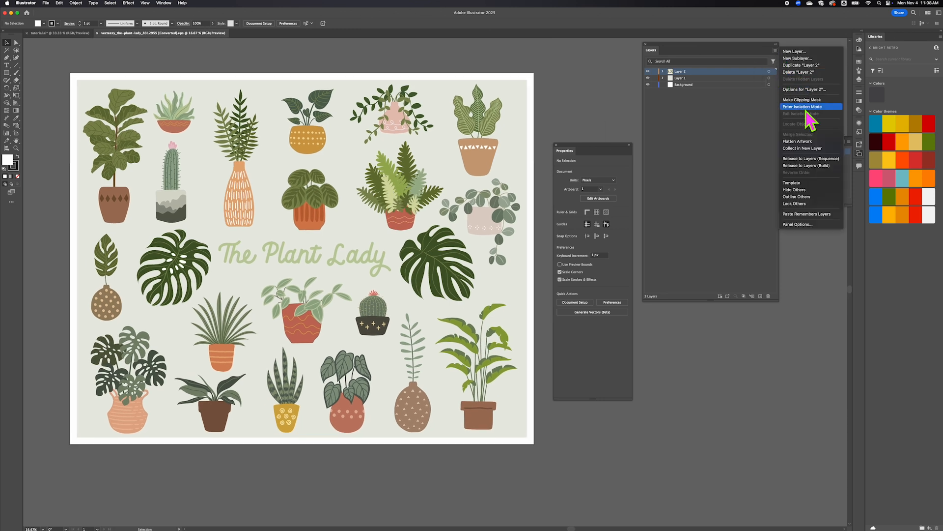
left_click(788, 227)
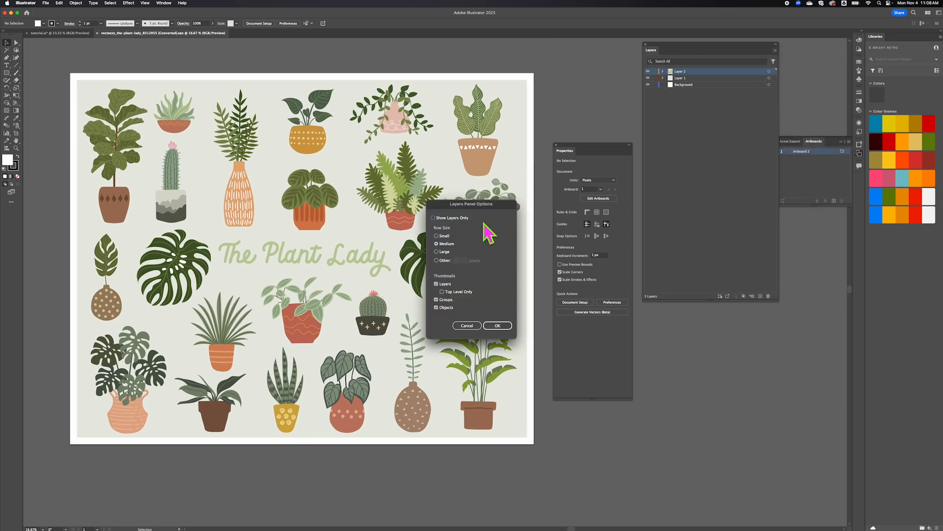
left_click(446, 261)
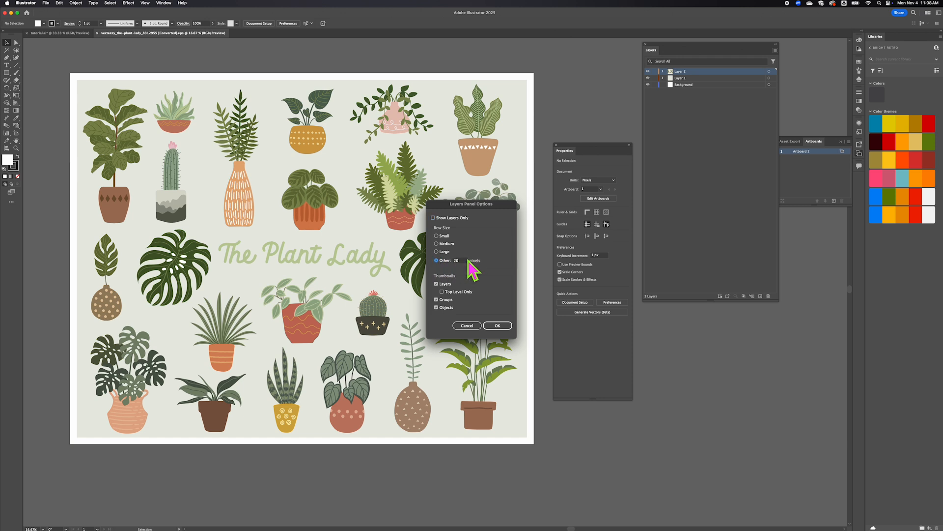
type("60")
left_click(497, 325)
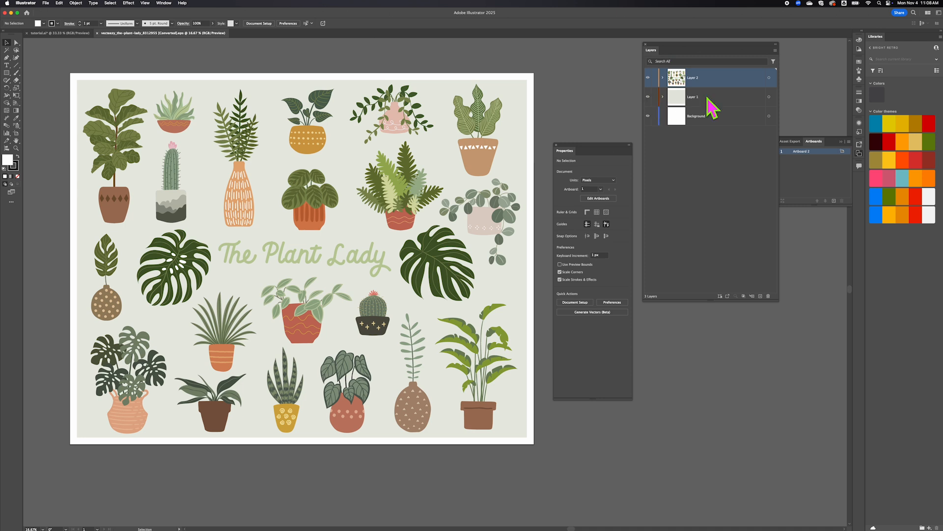
Delete the pale background rectangle on Layer 1 and remove the emptied layer
left_click(769, 97)
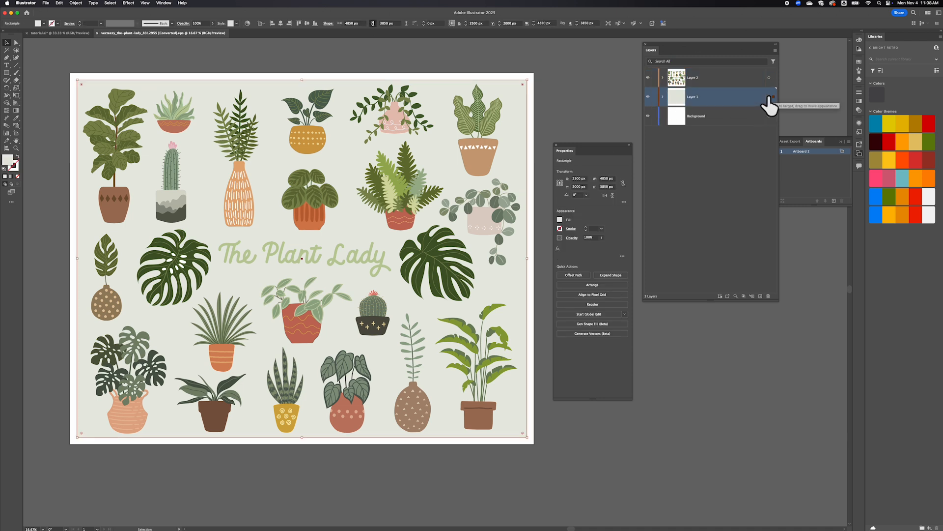
key("Delete")
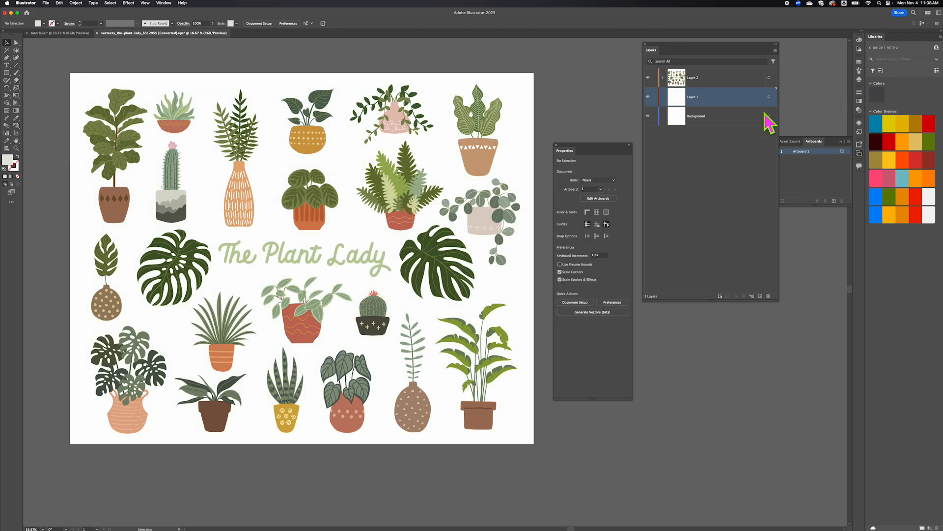
left_click(770, 117)
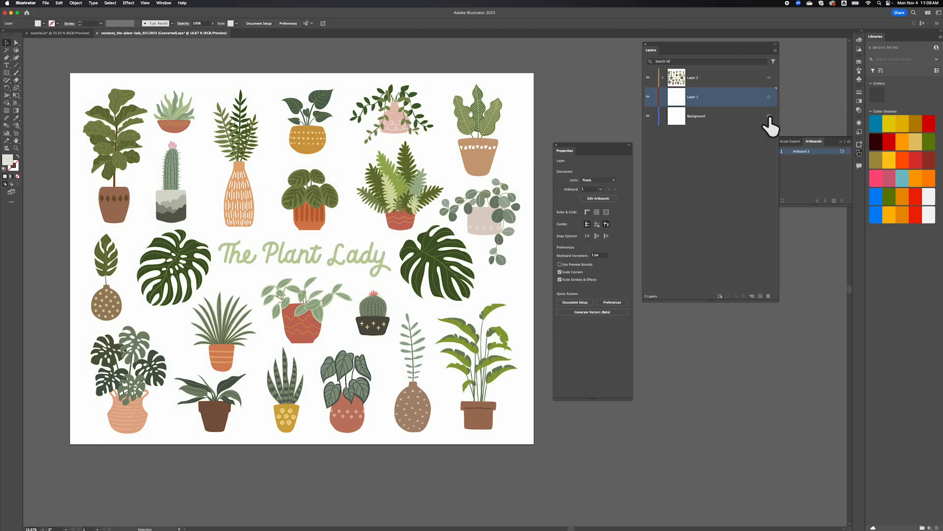
left_click(768, 296)
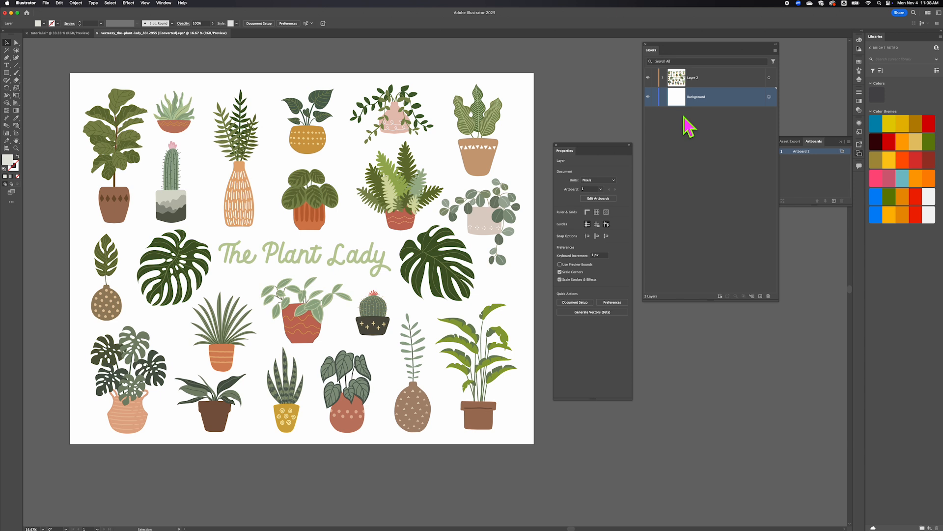
Expand Layer 2 and examine the individual plant groups inside its main group, collapsing that group again
left_click(723, 84)
left_click(708, 140)
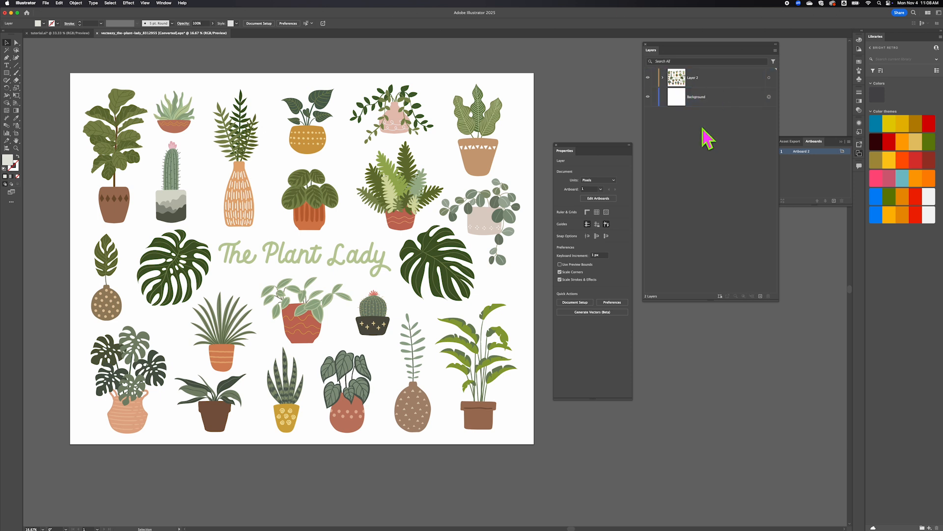
left_click(663, 77)
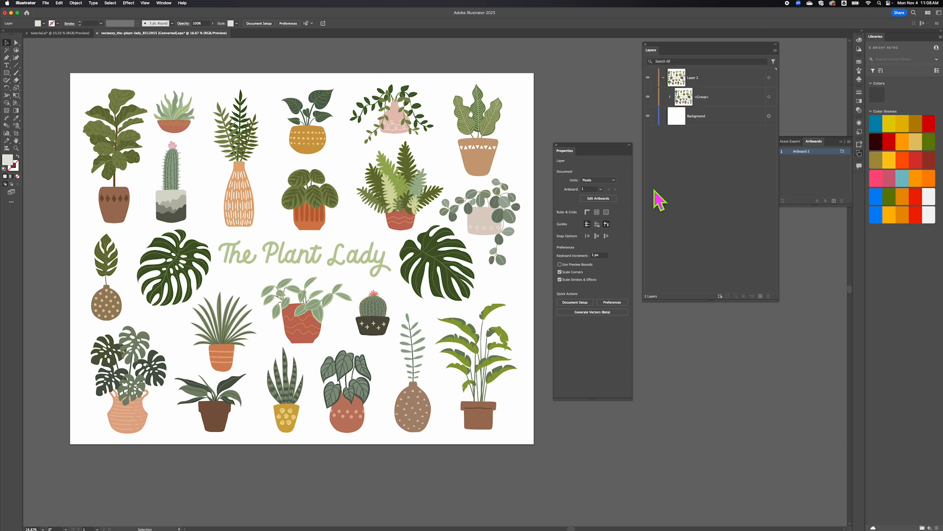
left_click(671, 96)
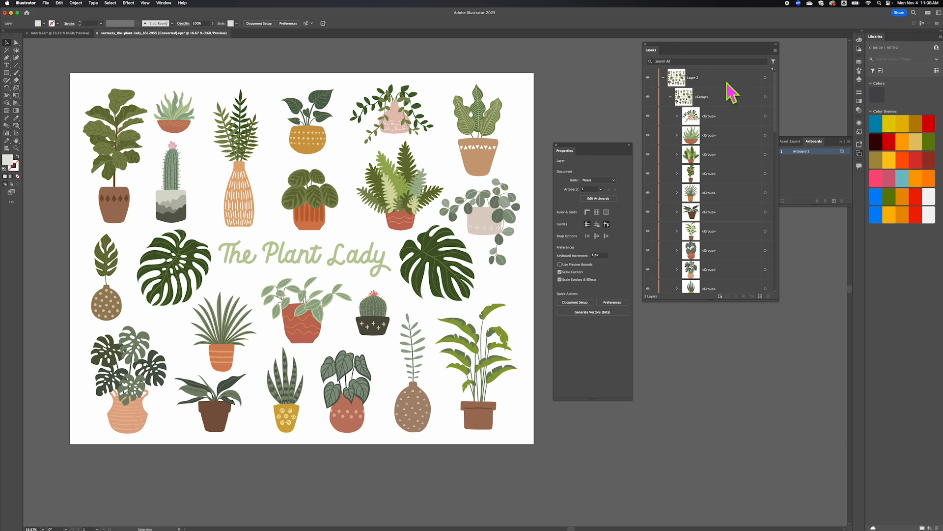
left_click(672, 96)
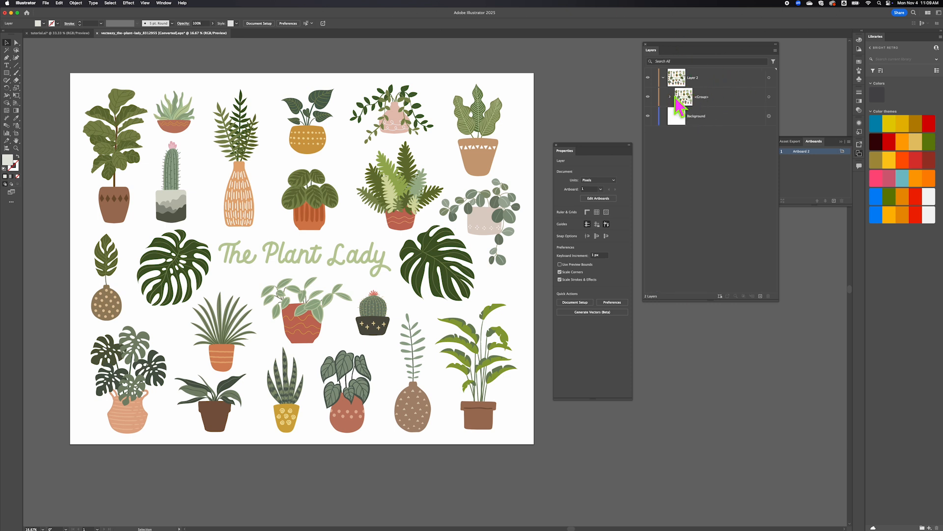
Expand the main group in Layer 2 to list its individual plant groups, and select all of its artwork
left_click(709, 104)
left_click(770, 97)
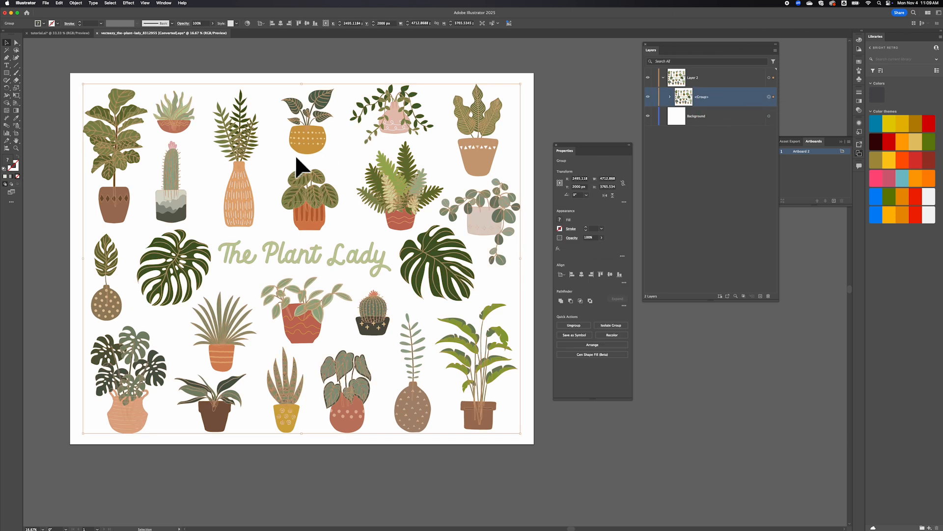
left_click(670, 97)
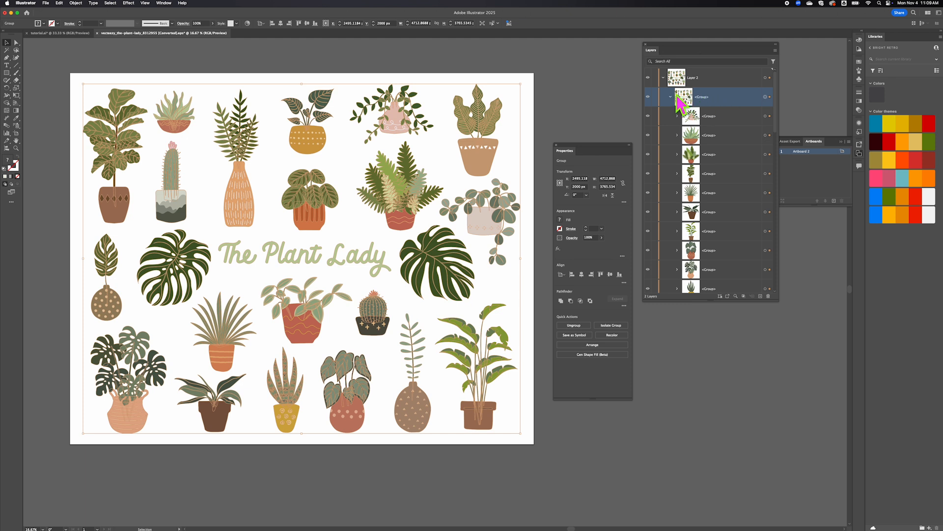
left_click(554, 71)
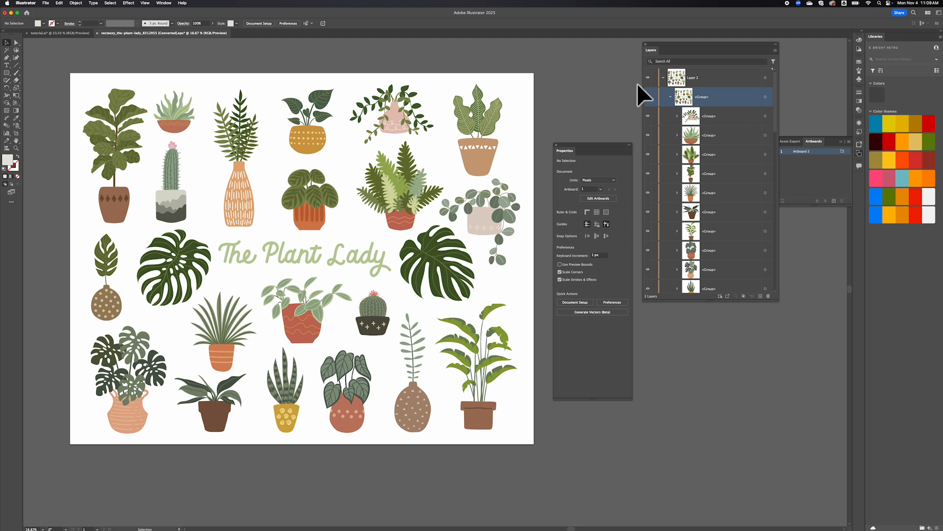
left_click(765, 97)
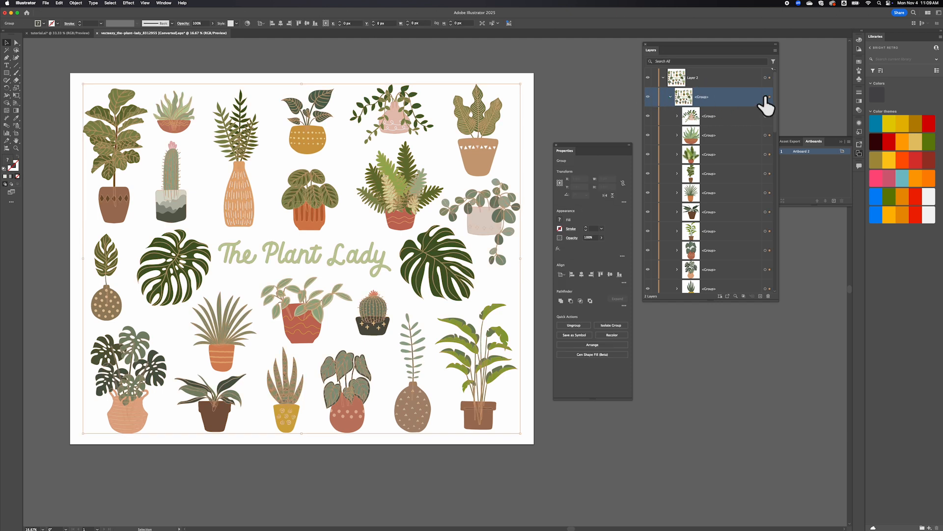
Ungroup the main group in Layer 2 so each plant is a separate object, and deselect the artwork
left_click(76, 3)
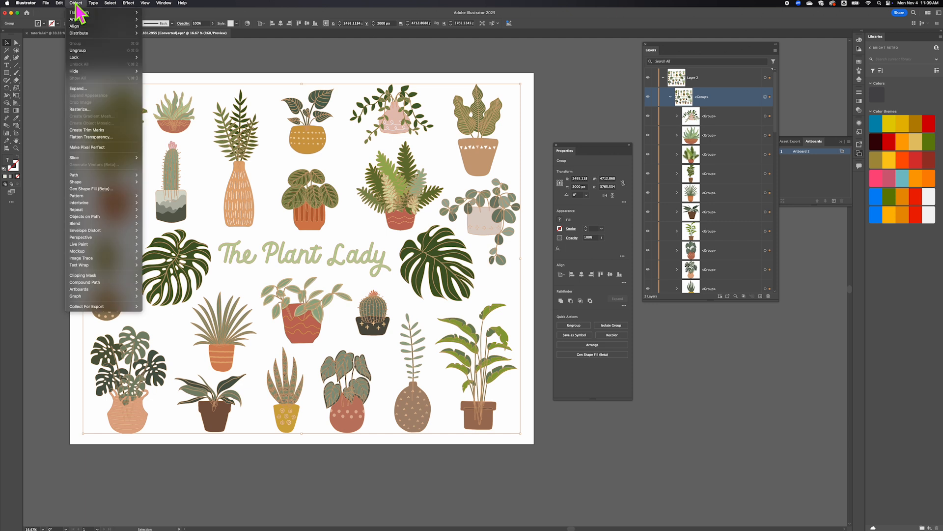
left_click(97, 57)
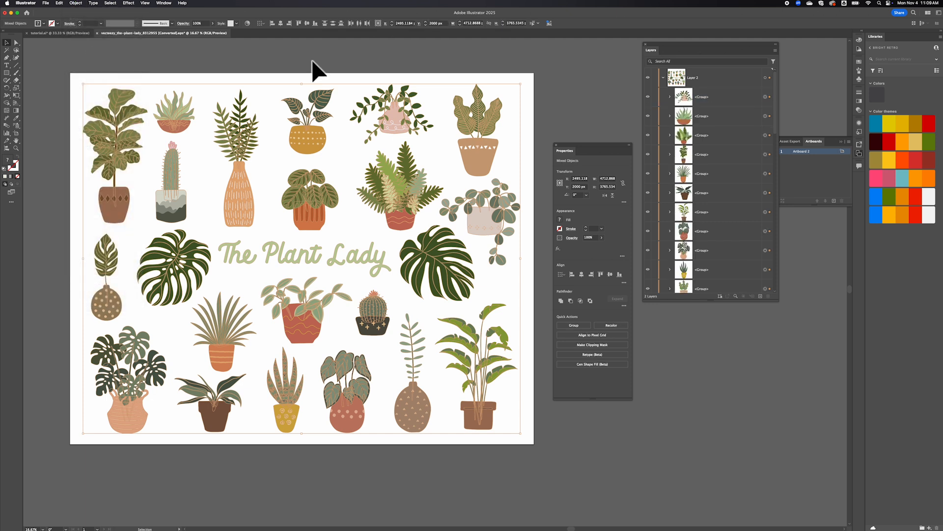
left_click(586, 69)
scroll(479, 123, "left", 2)
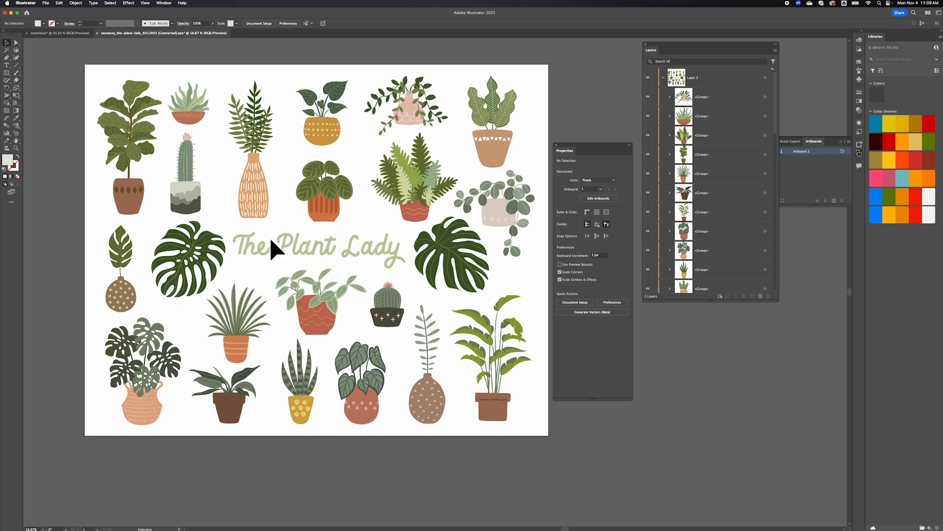
Copy the plant in the dotted yellow pot and paste it into the tutorial.ai document
left_click(323, 132)
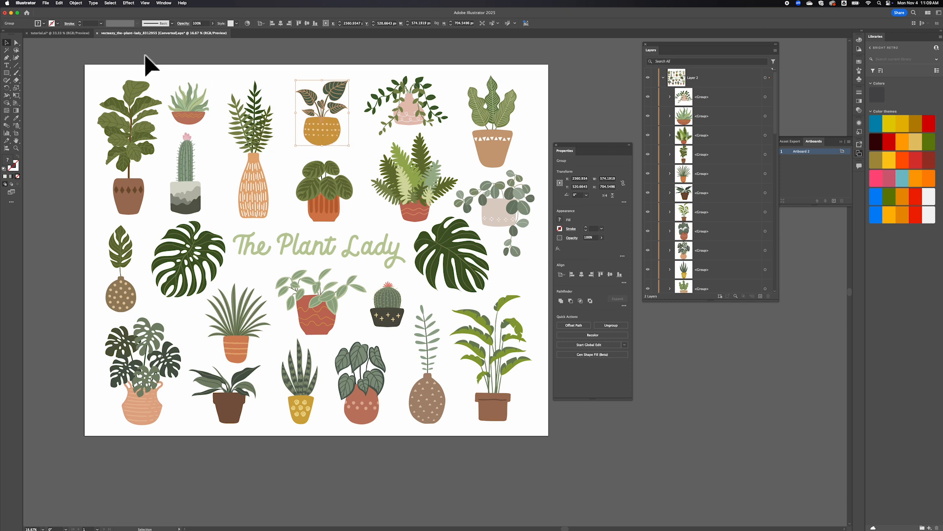
left_click(59, 3)
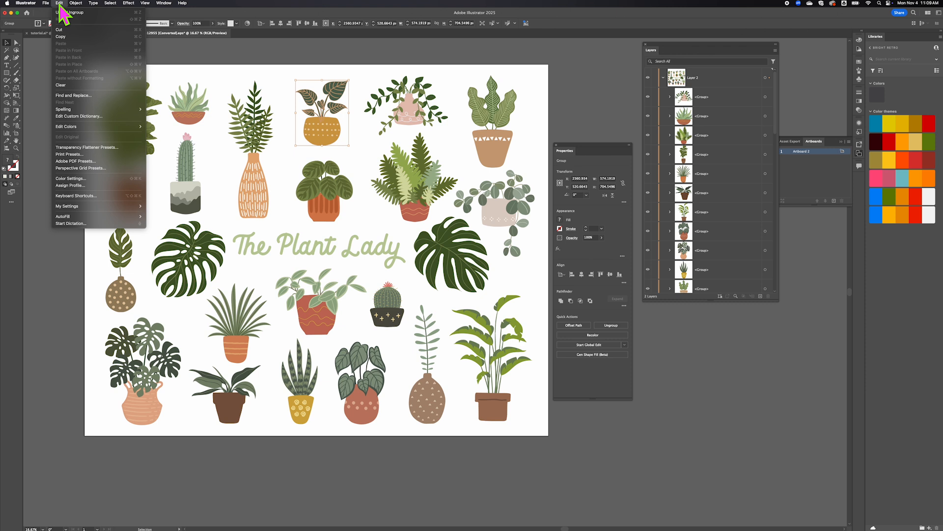
left_click(72, 37)
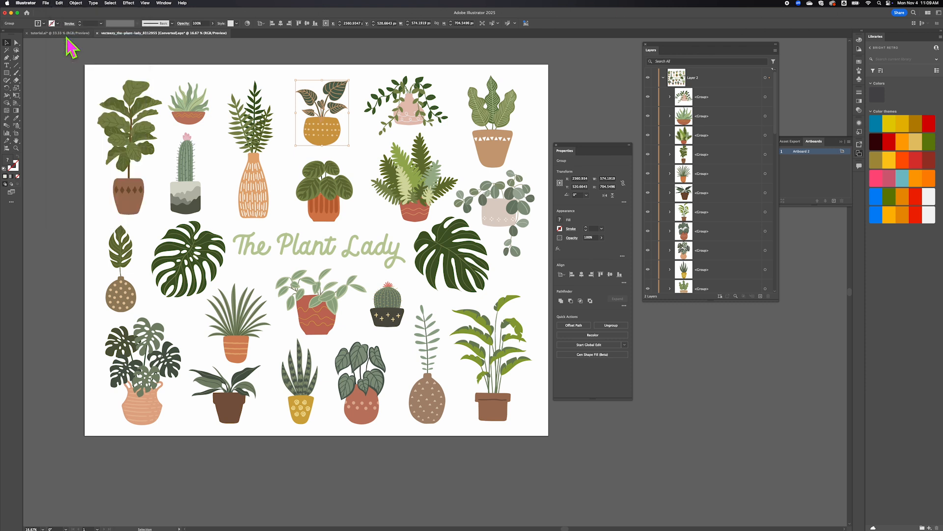
left_click(70, 34)
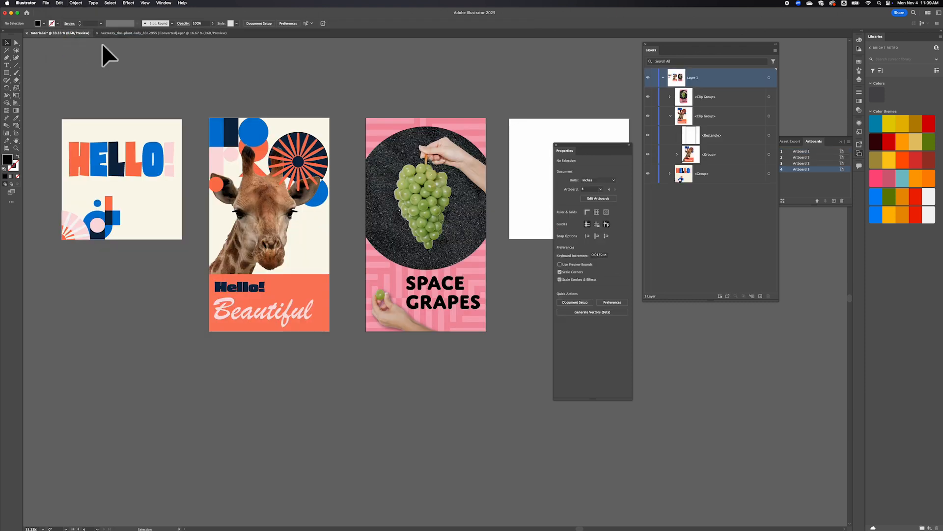
scroll(278, 175, "right", 1)
scroll(273, 168, "right", 5)
scroll(273, 168, "left", 4)
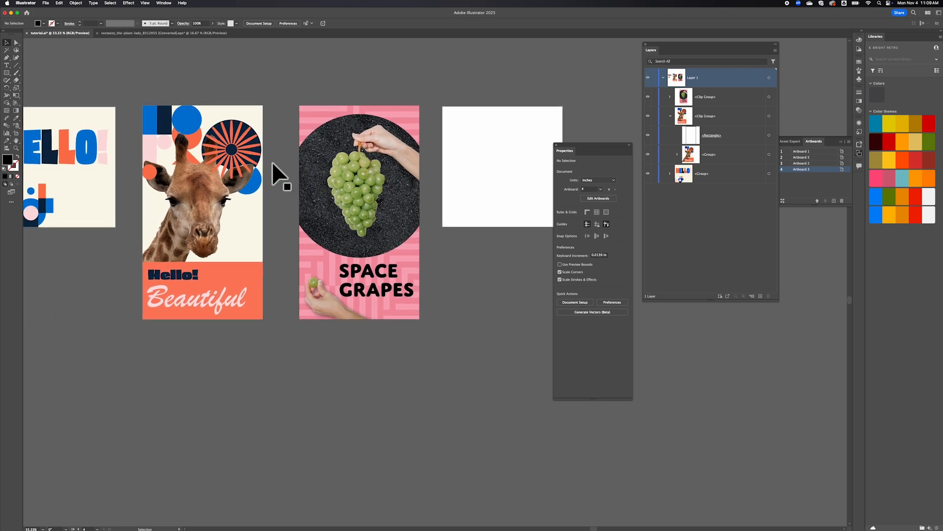
scroll(273, 168, "right", 3)
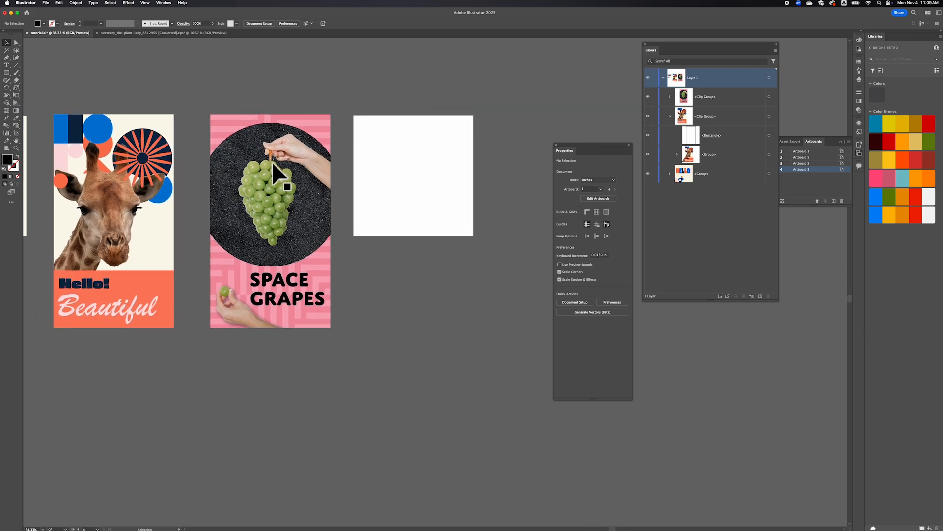
left_click(59, 3)
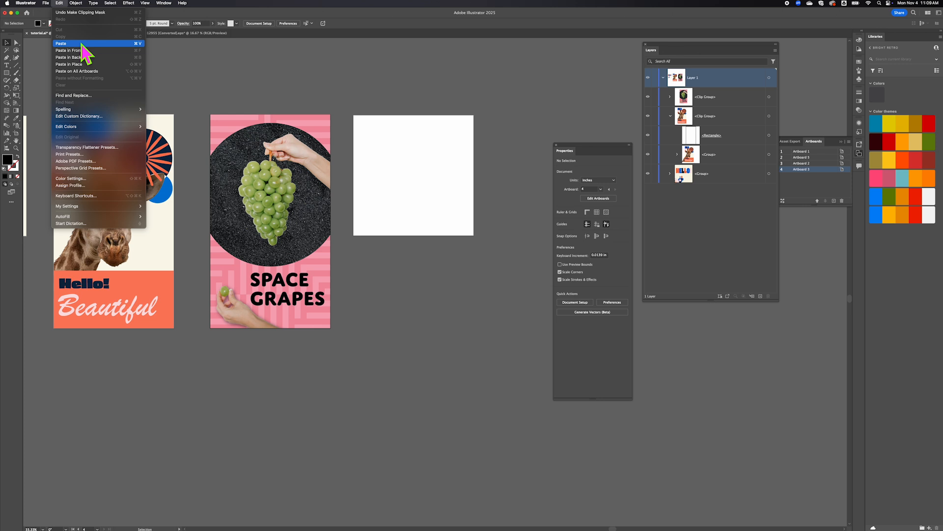
left_click(81, 45)
Scale the yellow-potted plant down to about 5.1 in wide and place it over the lower-left corner of the blank artboard
left_click_drag(442, 319, 418, 213)
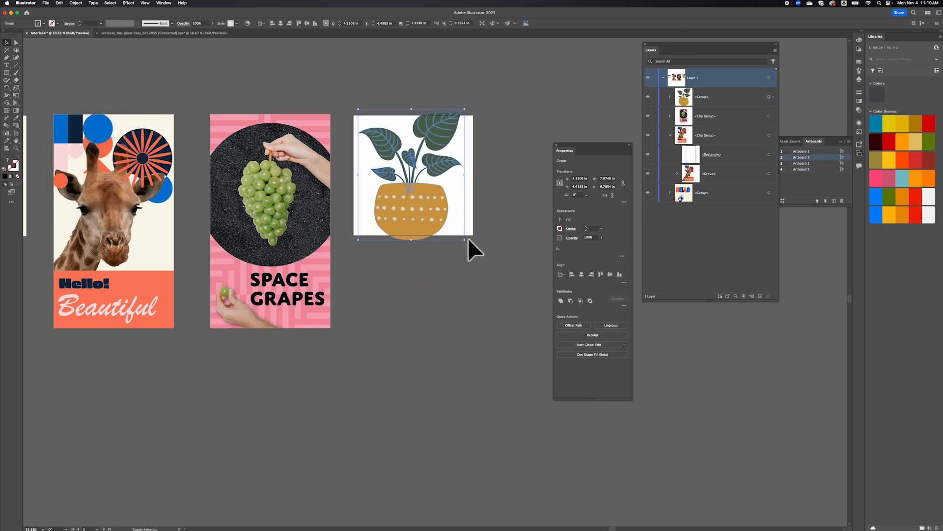
left_click_drag(465, 240, 371, 222)
left_click_drag(395, 166, 406, 153)
left_click_drag(394, 204, 389, 207)
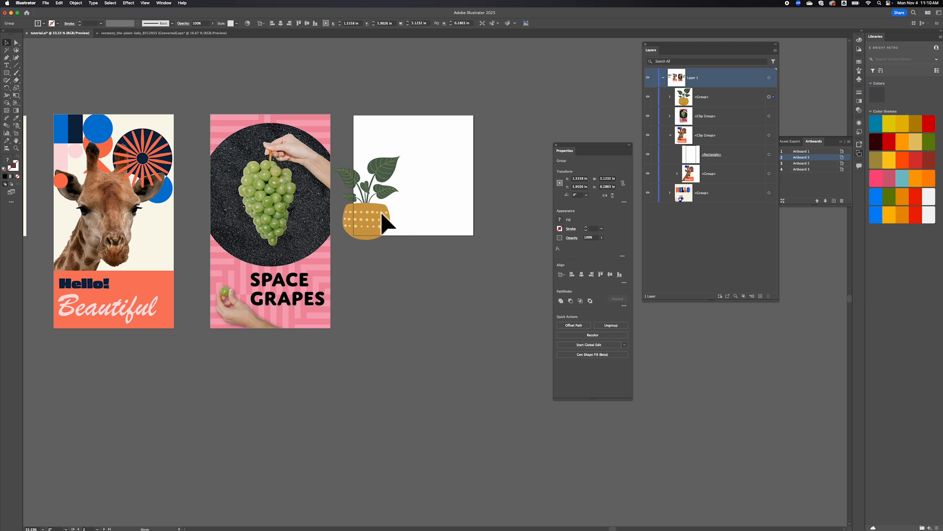
left_click(274, 64)
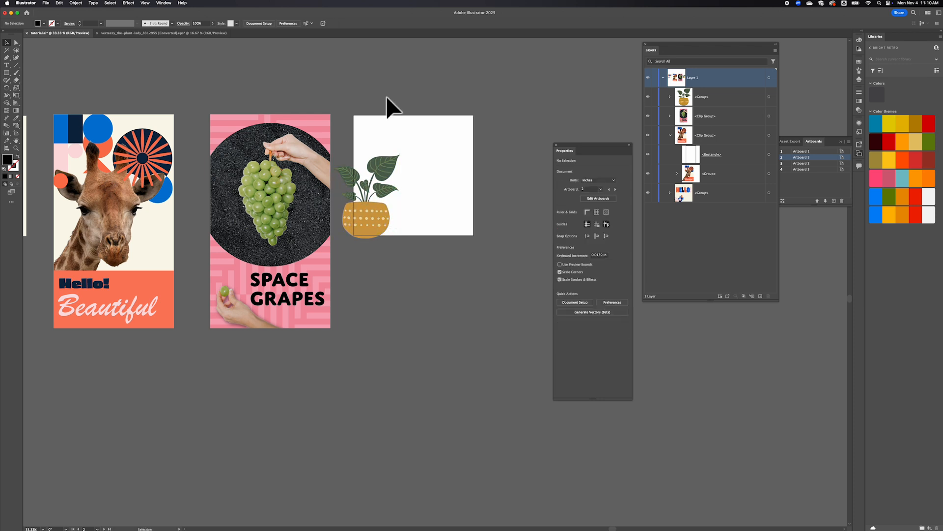
Return to the Vecteezy plant document and check whether the striped orange-pot plant selects as one object, deselecting it again
left_click(154, 34)
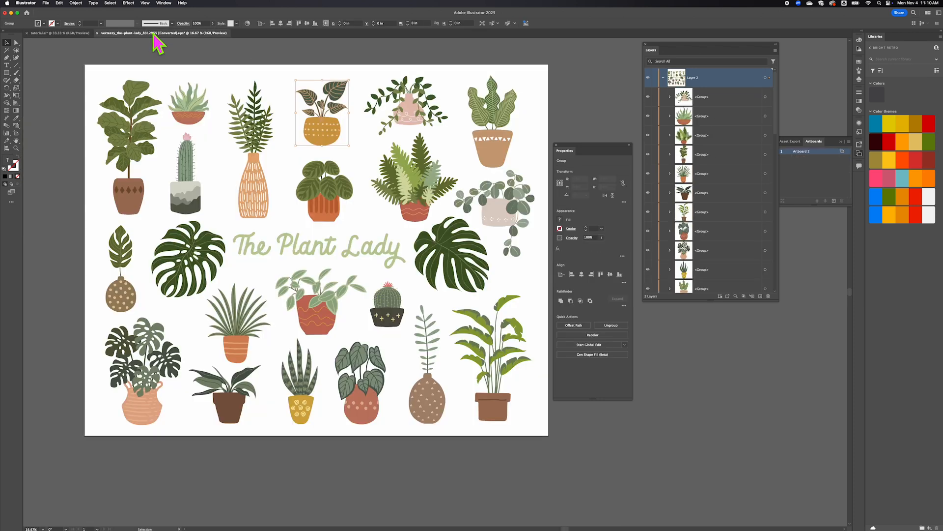
left_click(452, 255)
scroll(454, 258, "down", 2)
scroll(455, 258, "left", 2)
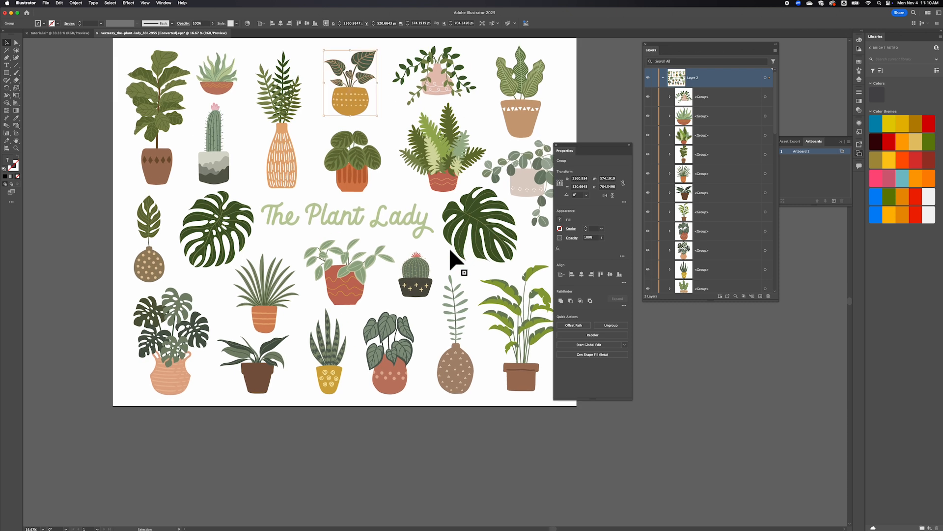
left_click(350, 170)
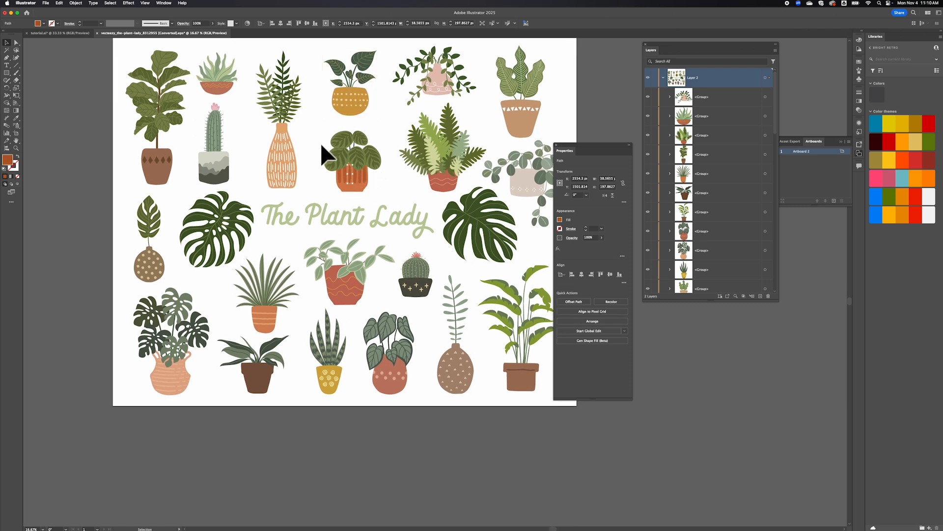
left_click(371, 189)
left_click(319, 130)
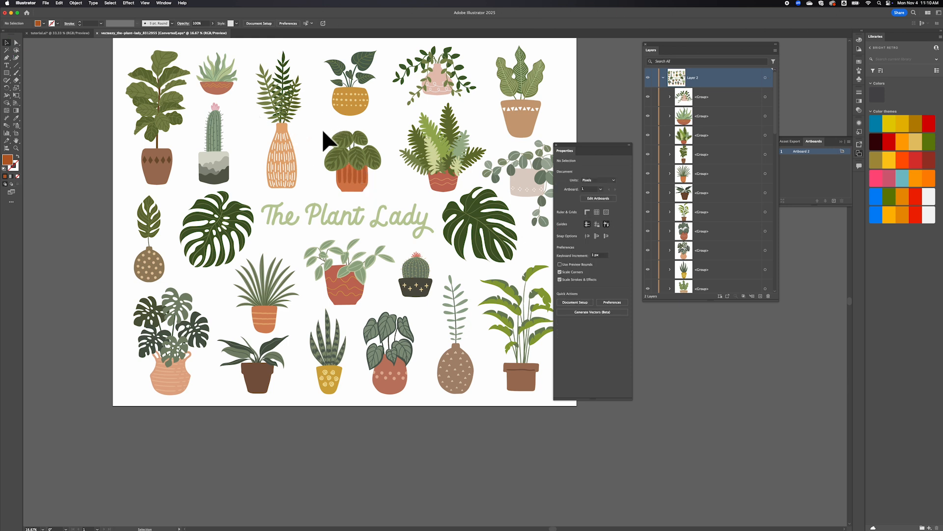
Select individual leaves of the orange-pot plant and examine its loose groups and paths in the layer list
left_click(6, 43)
left_click(376, 159)
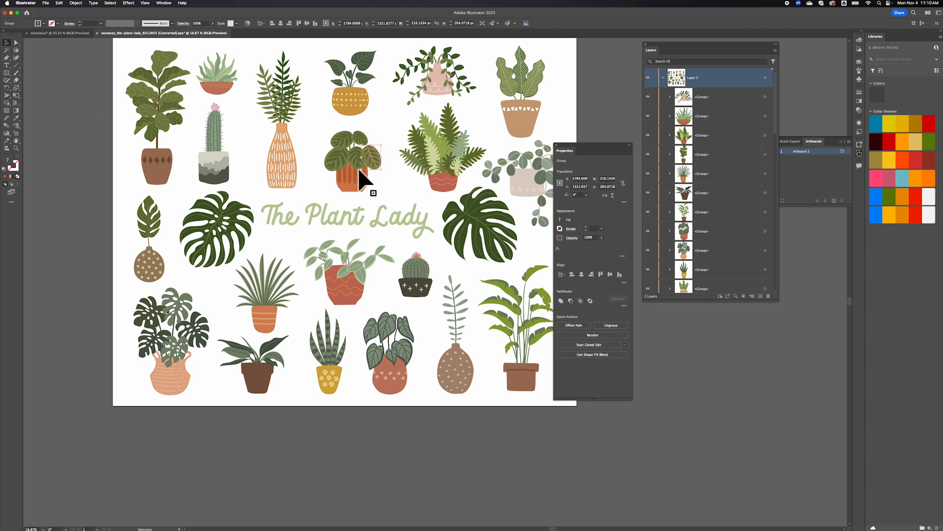
left_click(359, 170)
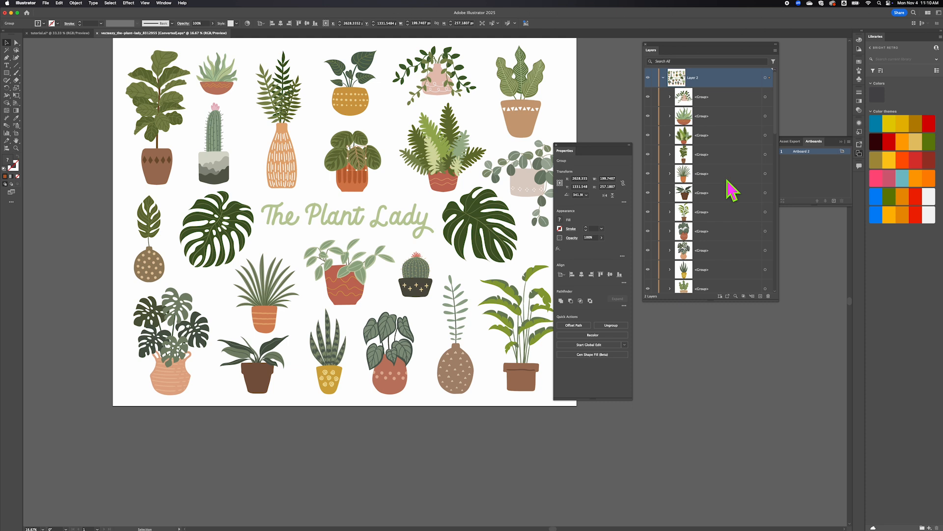
scroll(727, 196, "down", 5)
scroll(731, 206, "down", 3)
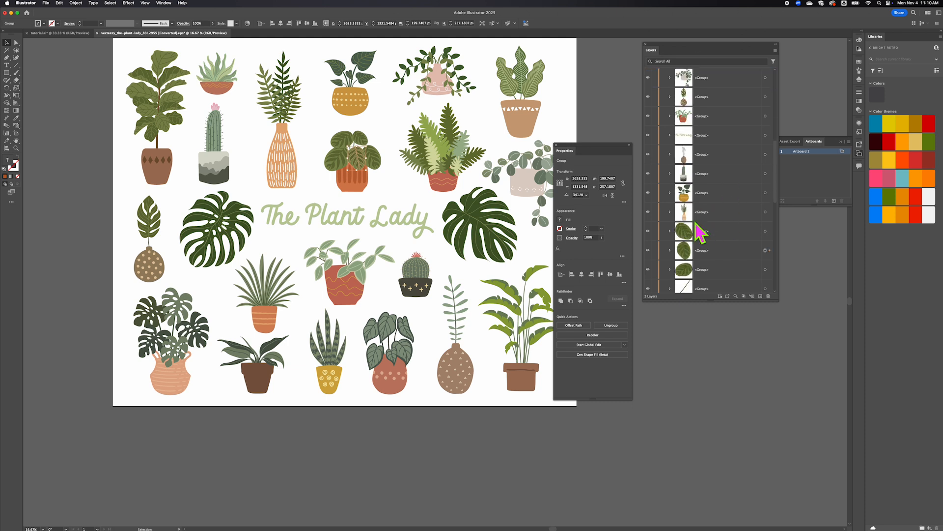
scroll(734, 246, "down", 5)
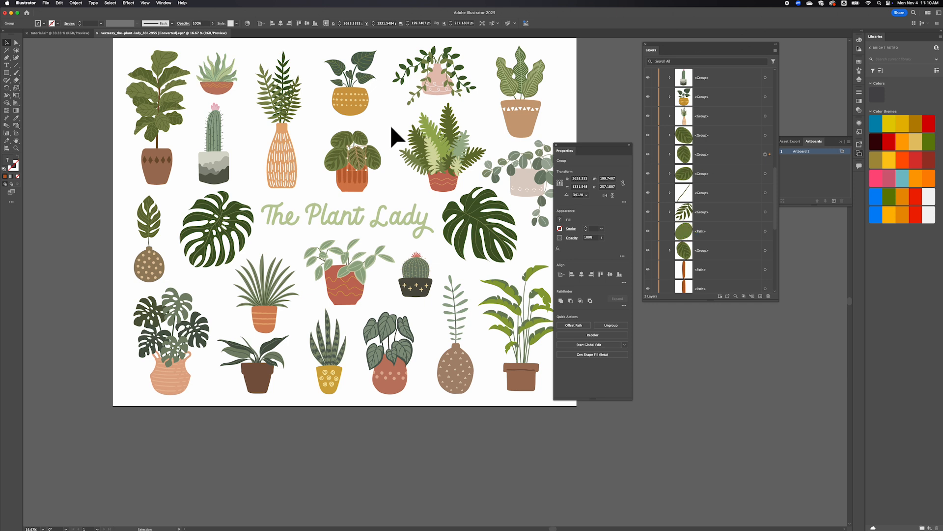
Select all pieces of the orange-pot plant, group them, and highlight the new group in the layer list
left_click(325, 136)
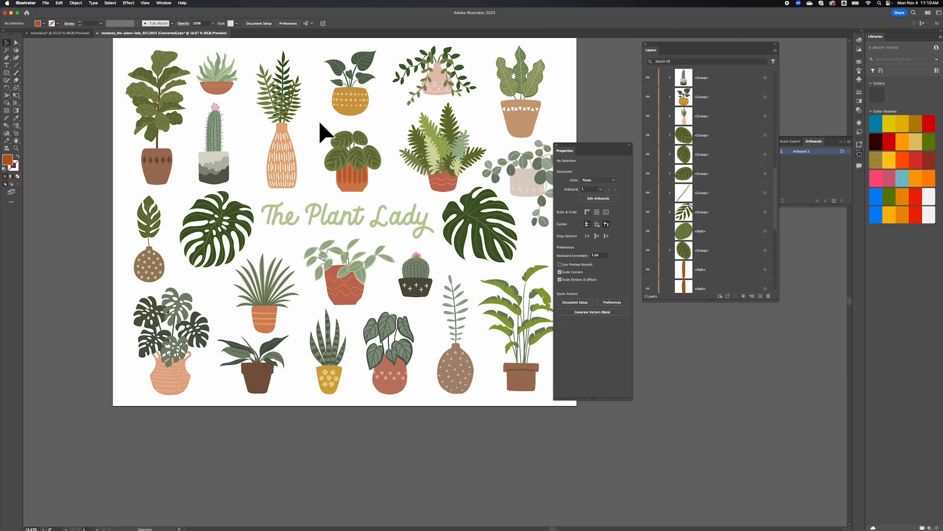
left_click(386, 195)
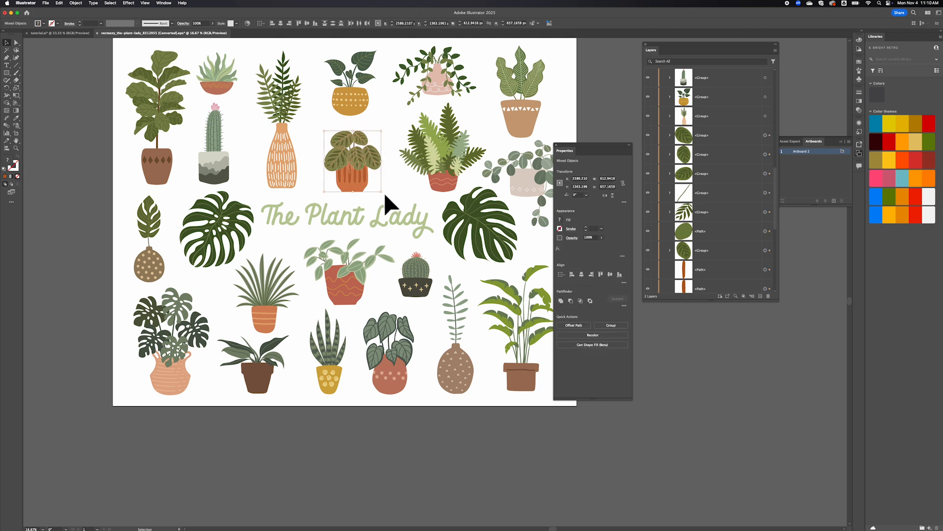
key("super+g")
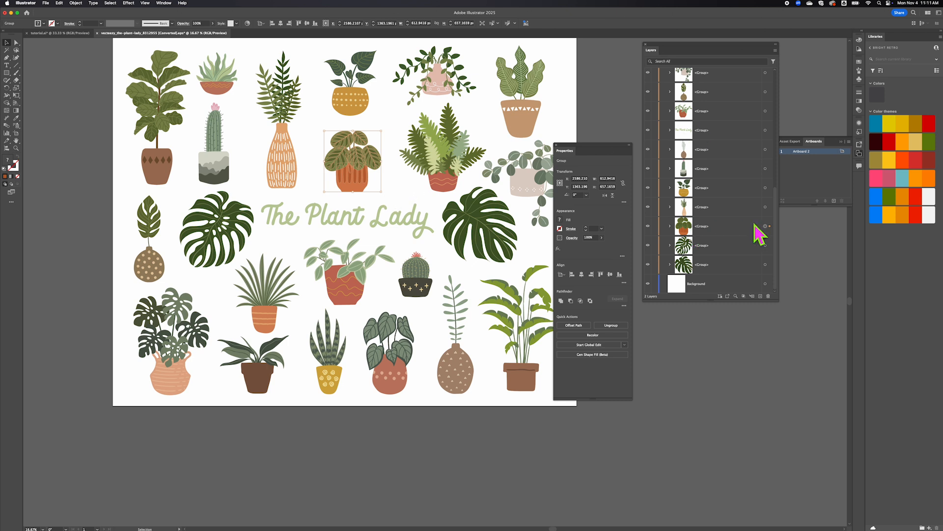
left_click(759, 227)
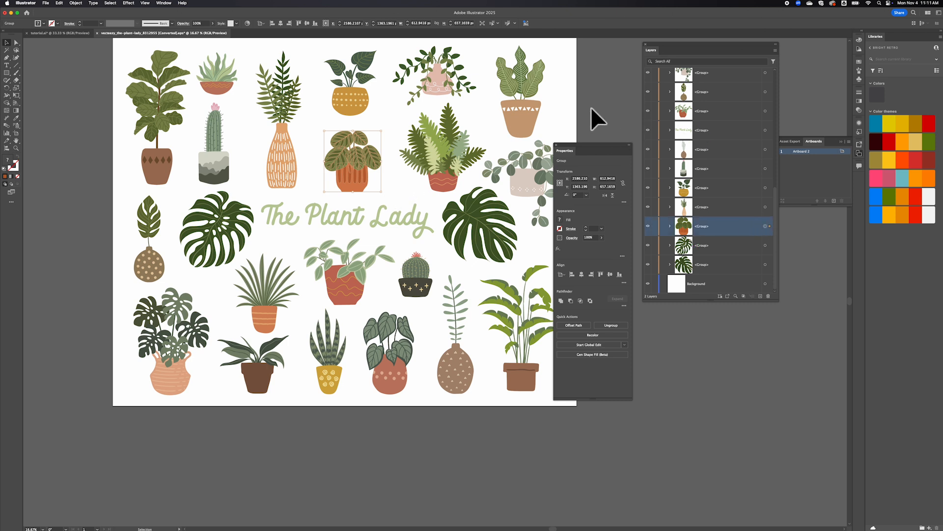
left_click(400, 189)
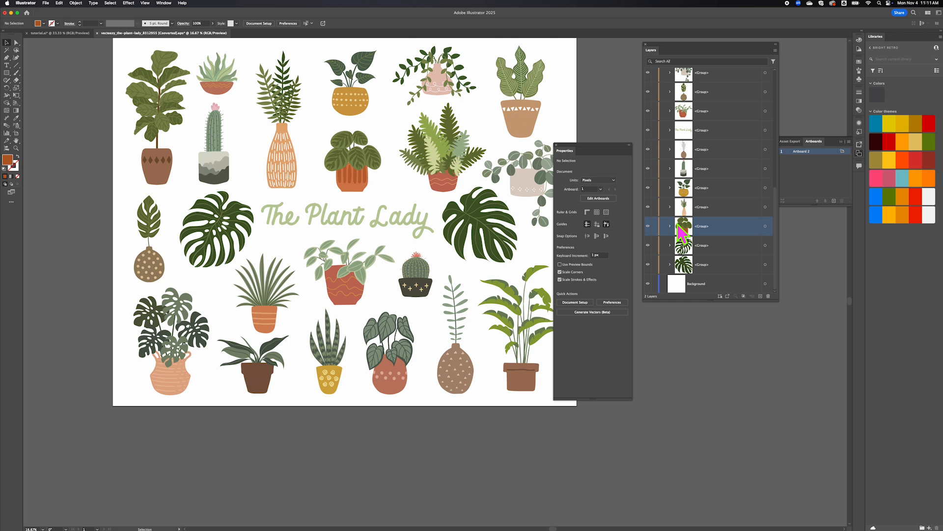
Copy the grouped orange-pot plant and paste it into the tutorial.ai document
left_click(351, 185)
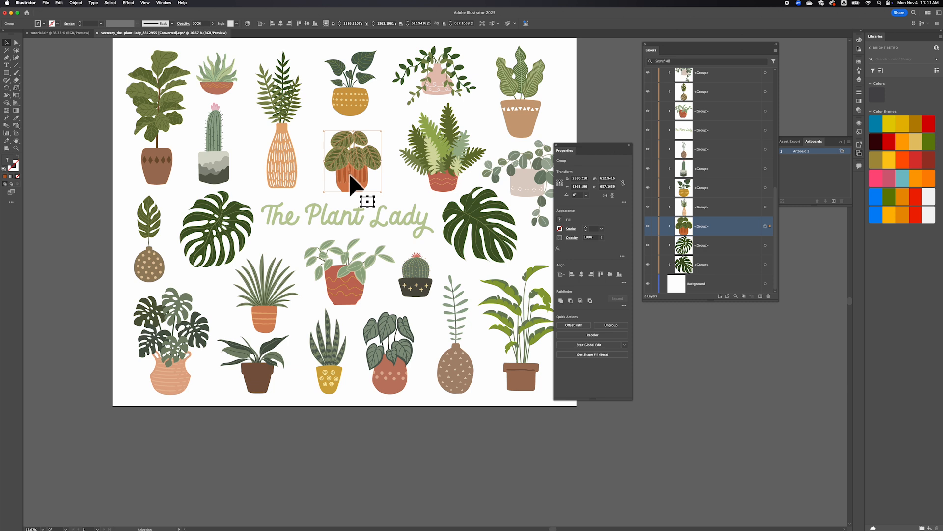
key("a")
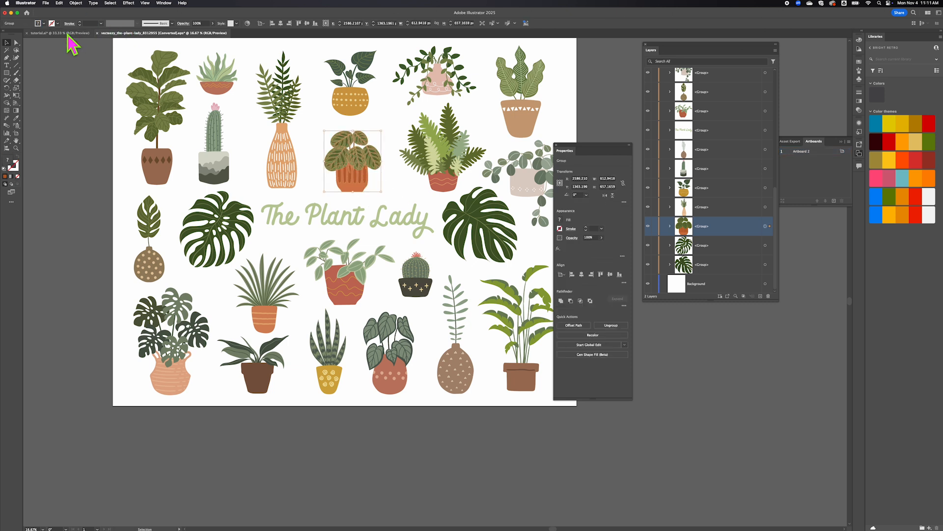
left_click(68, 33)
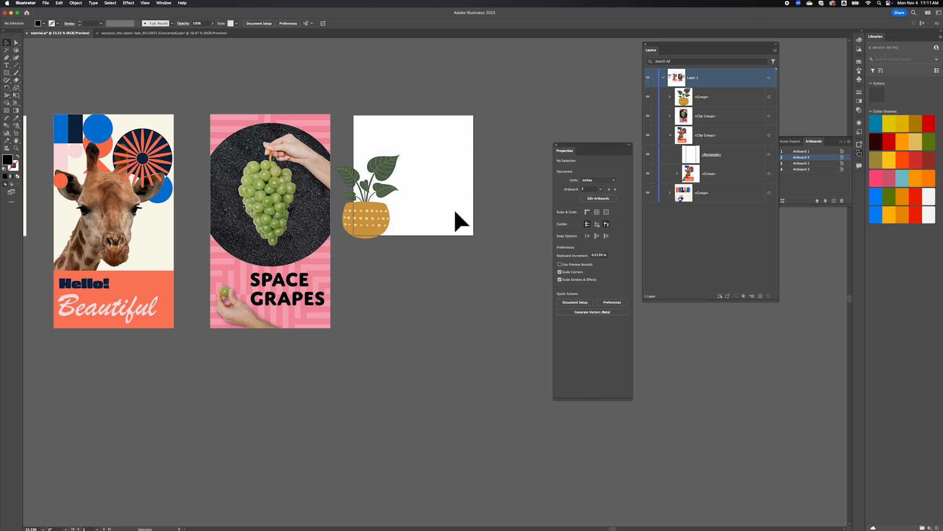
key("super+v")
Scale the orange-pot plant down to about 5.1 in wide and place it over the lower-right corner of the blank artboard
left_click_drag(428, 291, 455, 217)
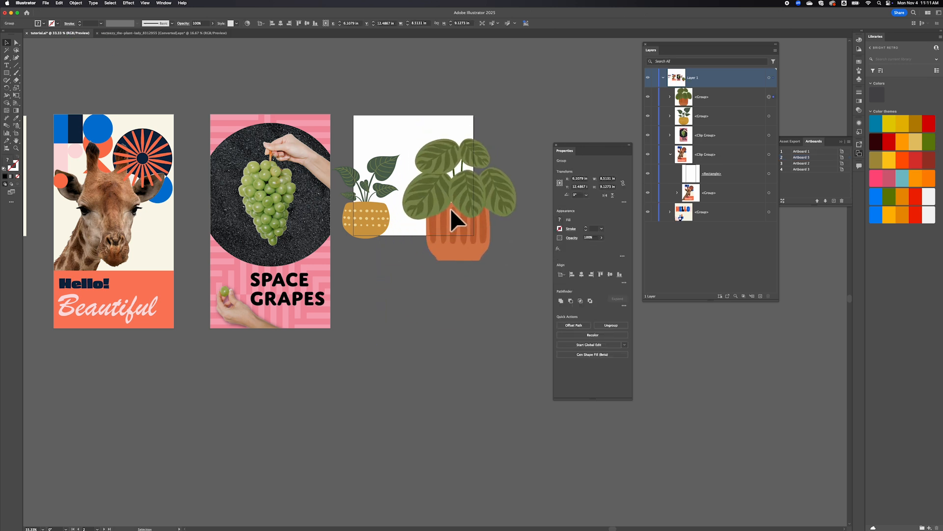
left_click_drag(519, 263, 474, 221)
left_click_drag(441, 194, 460, 219)
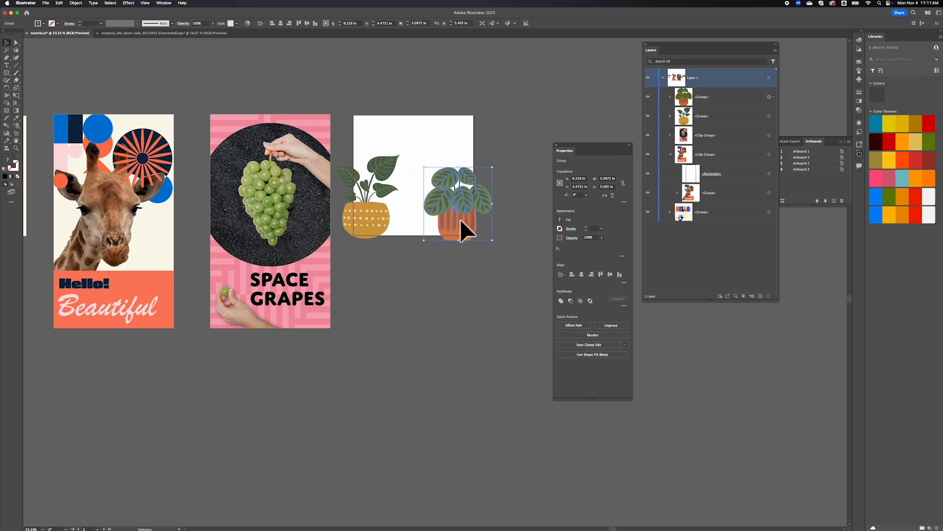
left_click(267, 73)
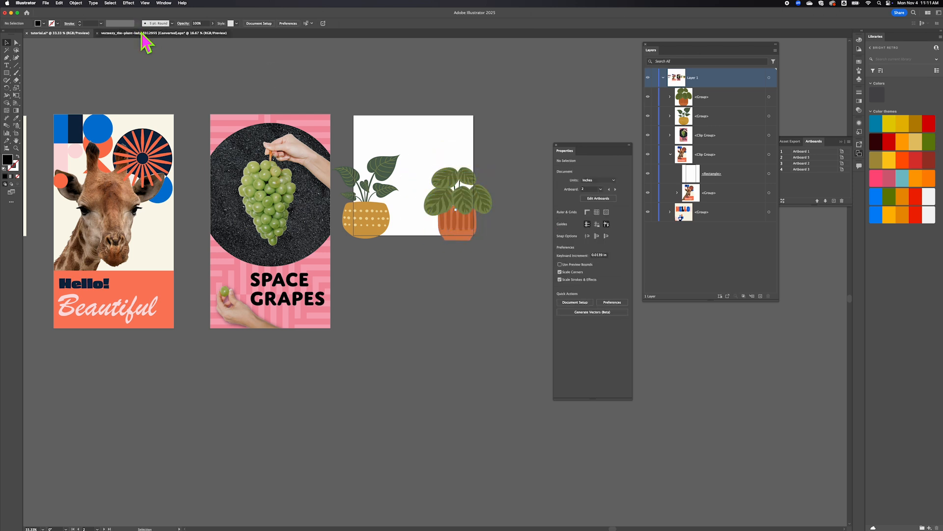
Close the Vecteezy plant document without saving its changes
left_click(142, 34)
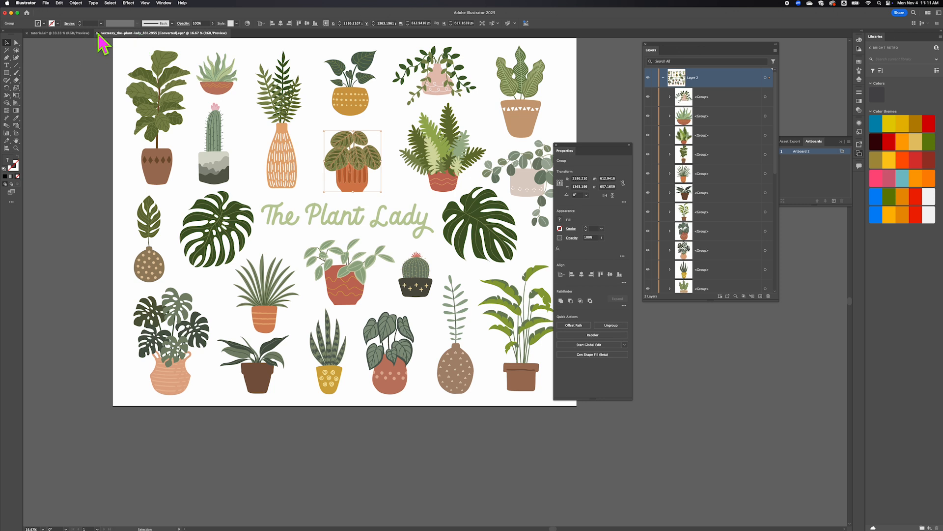
left_click(97, 33)
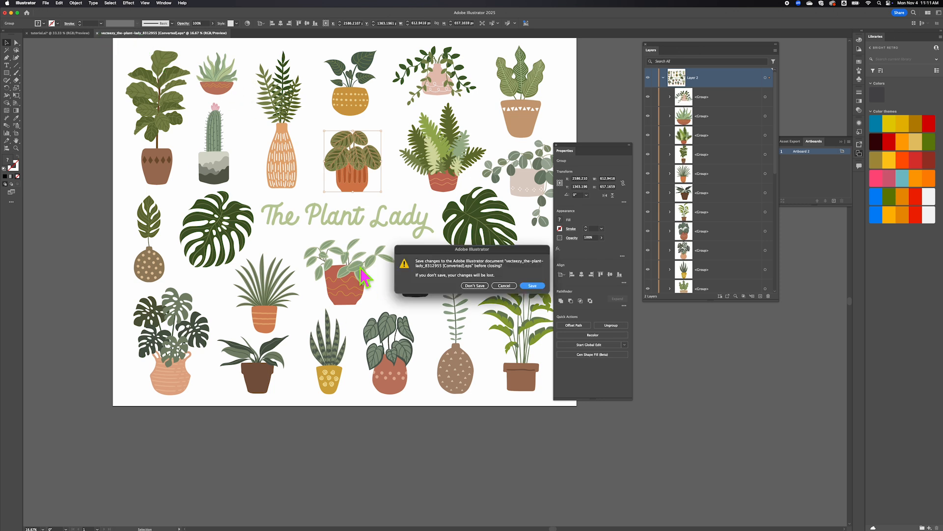
left_click(474, 285)
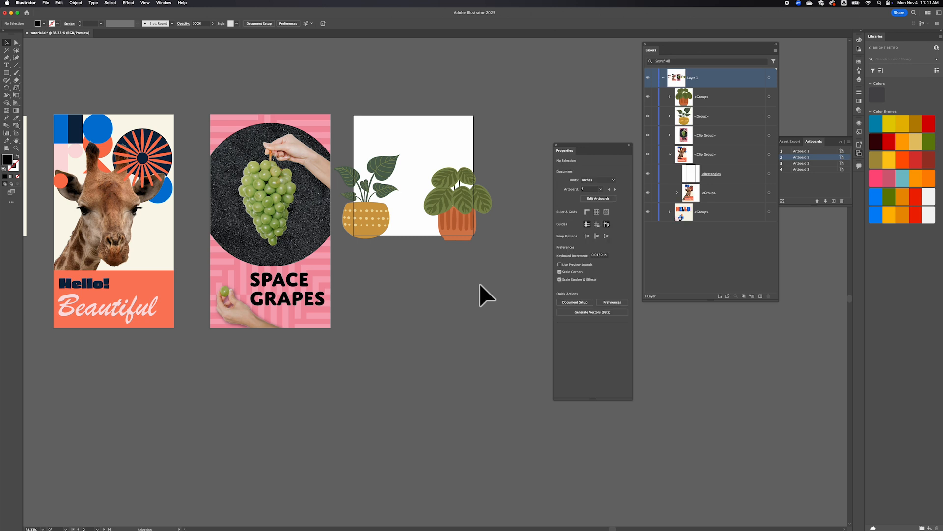
Revisit the plant vector's Vecteezy page in Chrome, dismissing the Join Vecteezy Pro offer, and return to Illustrator
scroll(470, 284, "right", 2)
scroll(467, 279, "left", 5)
scroll(466, 279, "right", 3)
mouse_move(288, 521)
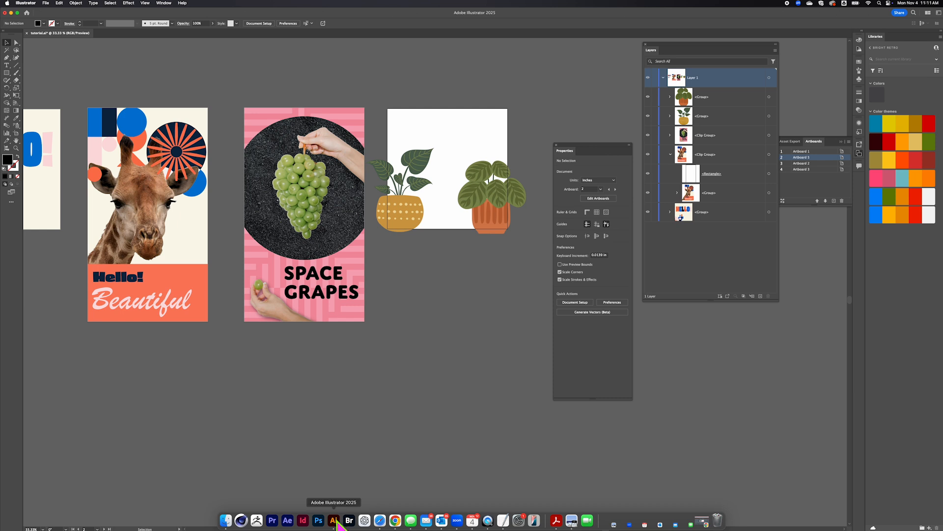
left_click(395, 520)
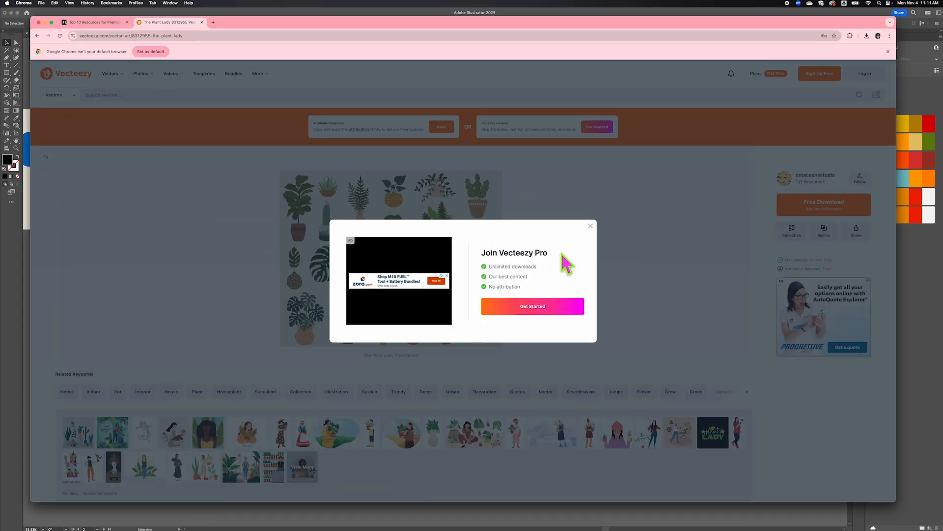
left_click(590, 227)
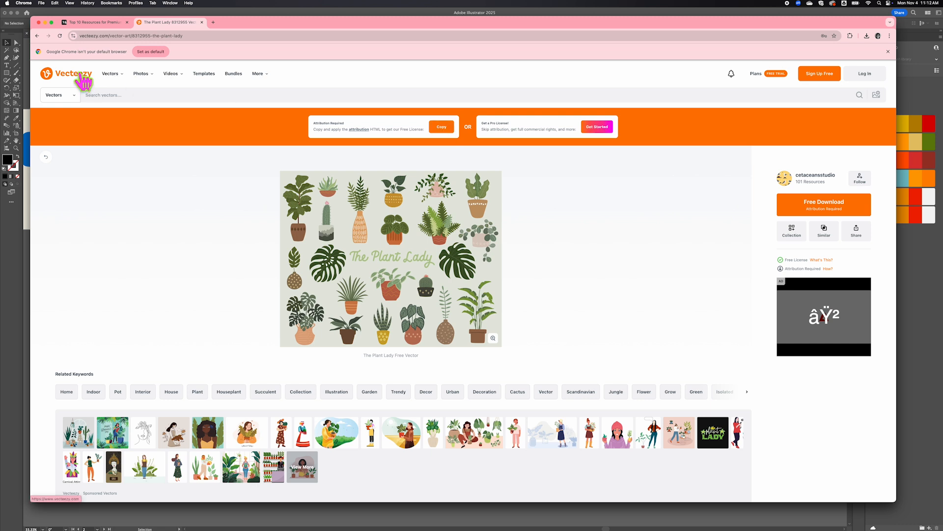
left_click(45, 22)
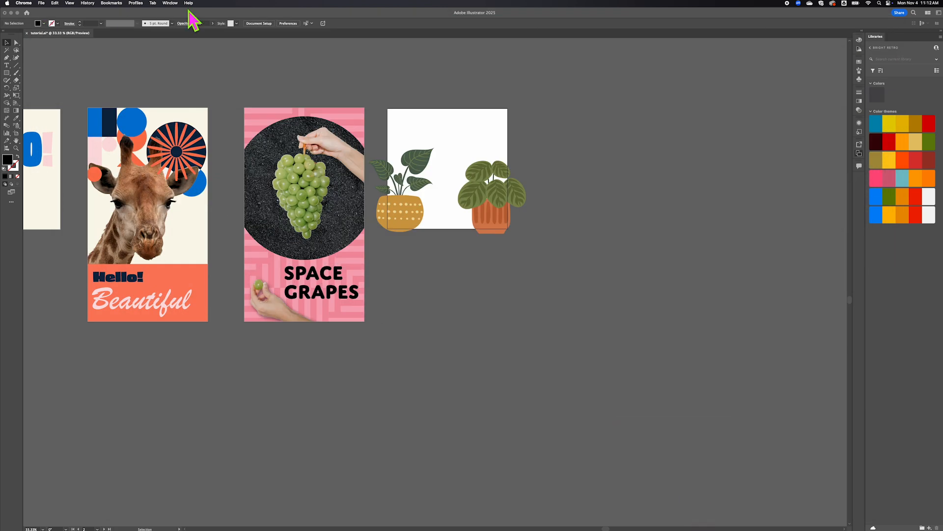
Shift the orange-pot plant slightly farther past the blank artboard's right edge and nudge the yellow-pot plant
scroll(394, 170, "right", 3)
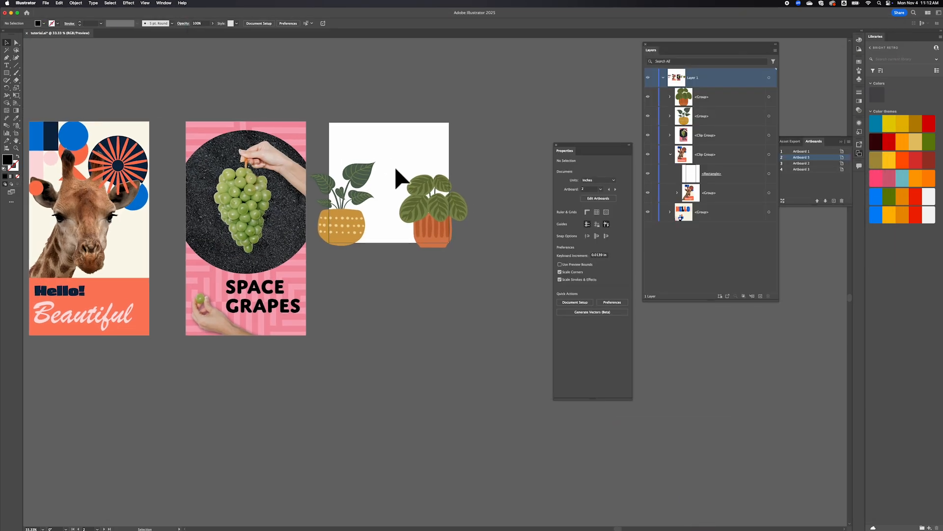
scroll(396, 169, "up", 6)
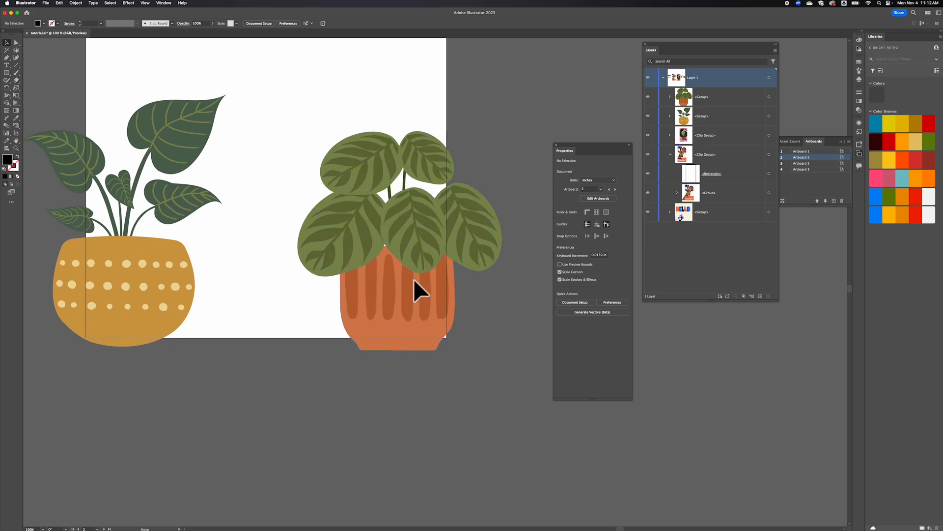
left_click_drag(413, 281, 429, 281)
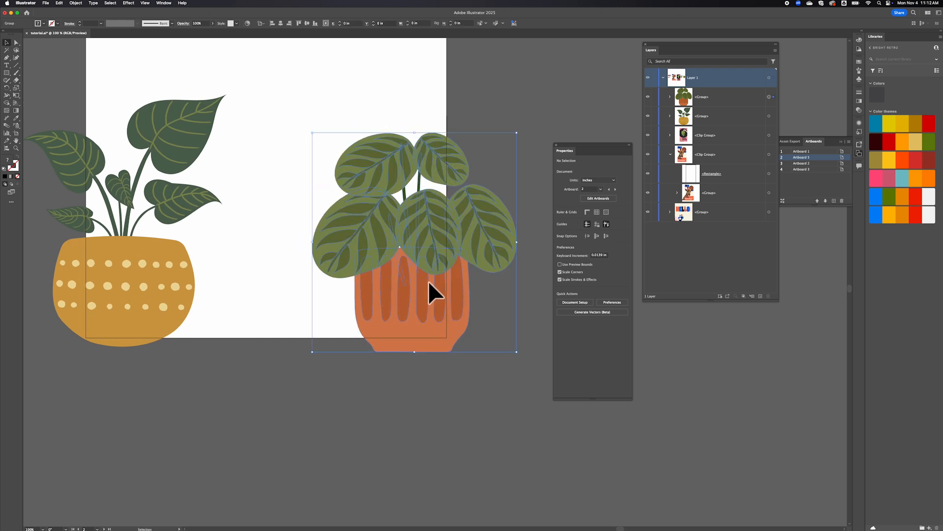
mouse_move(148, 279)
left_mouse_down()
mouse_move(158, 281)
mouse_move(146, 280)
left_mouse_up()
left_click(251, 403)
scroll(252, 403, "up", 2)
scroll(251, 403, "left", 1)
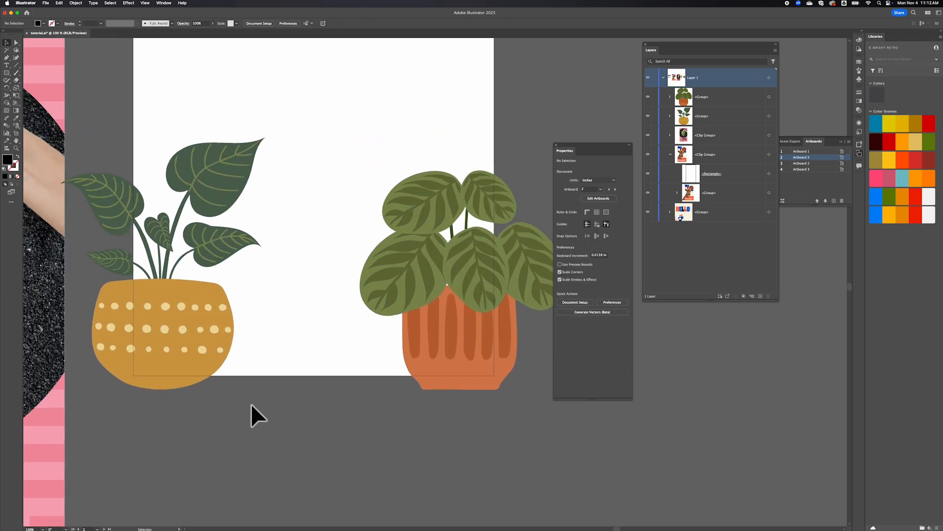
scroll(252, 408, "left", 2)
scroll(252, 408, "down", 1)
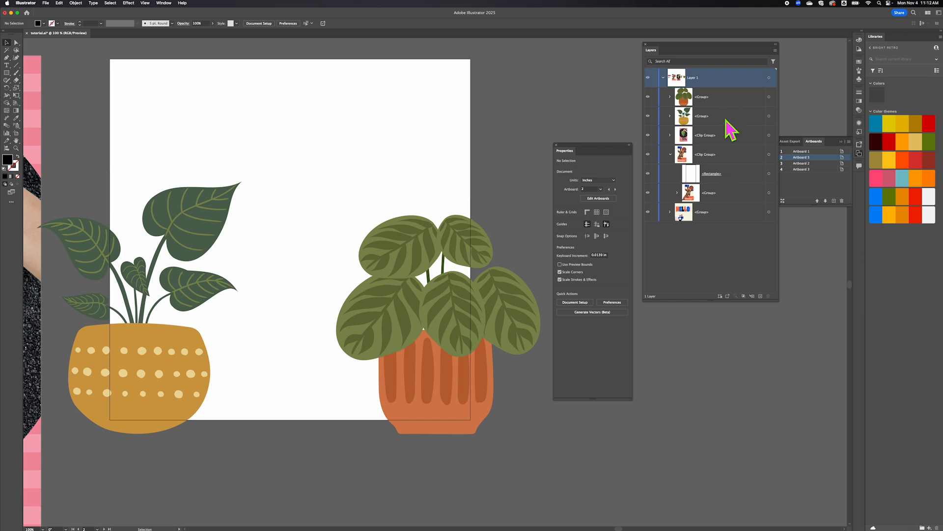
Draw a rectangle about 9.13 × 9.11 in over the blank artboard and move it beneath both plant groups in the layer stack
left_click(7, 73)
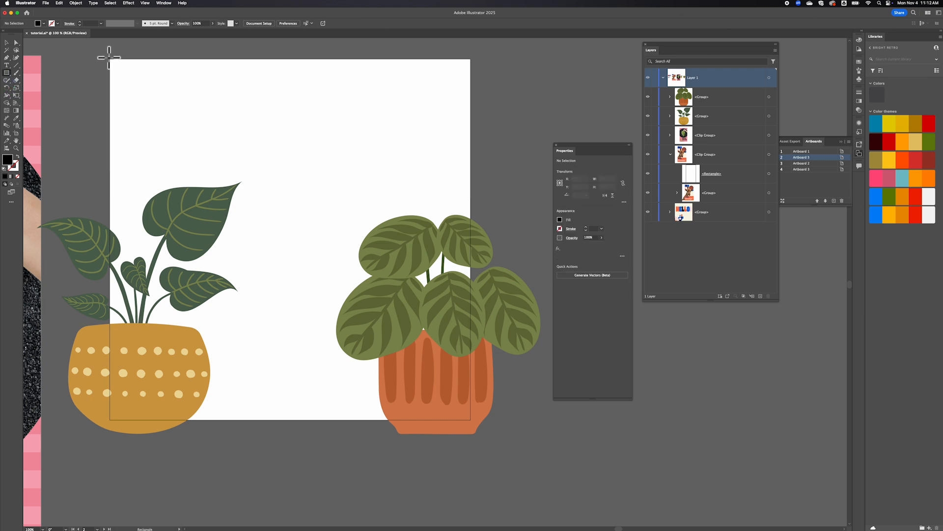
mouse_move(109, 58)
left_mouse_down()
mouse_move(78, 128)
mouse_move(190, 214)
mouse_move(223, 312)
mouse_move(393, 402)
mouse_move(455, 420)
mouse_move(432, 425)
mouse_move(467, 439)
mouse_move(474, 423)
left_mouse_up()
left_click(750, 114)
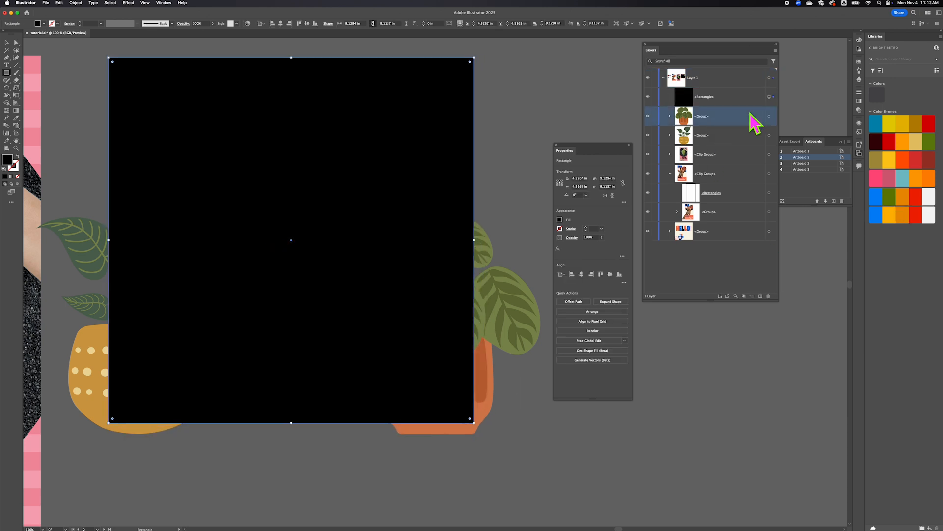
left_click(741, 138)
left_click(736, 98)
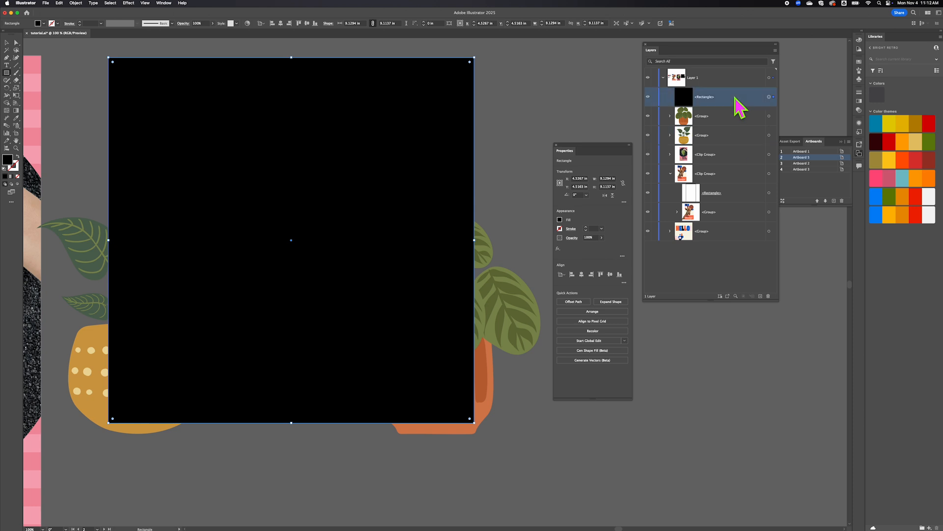
left_click_drag(732, 103, 740, 157)
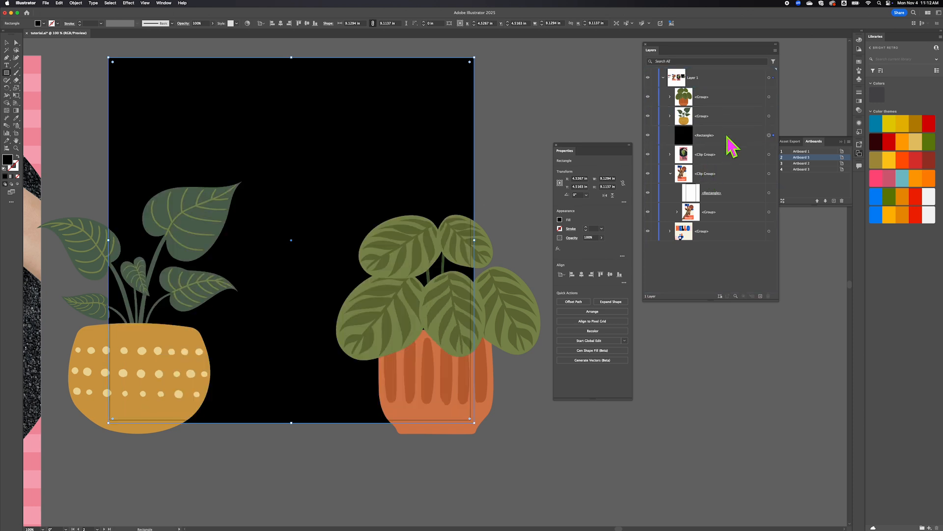
Fill the background rectangle with the pale tan-yellow swatch from the library color themes and deselect it
left_click(877, 160)
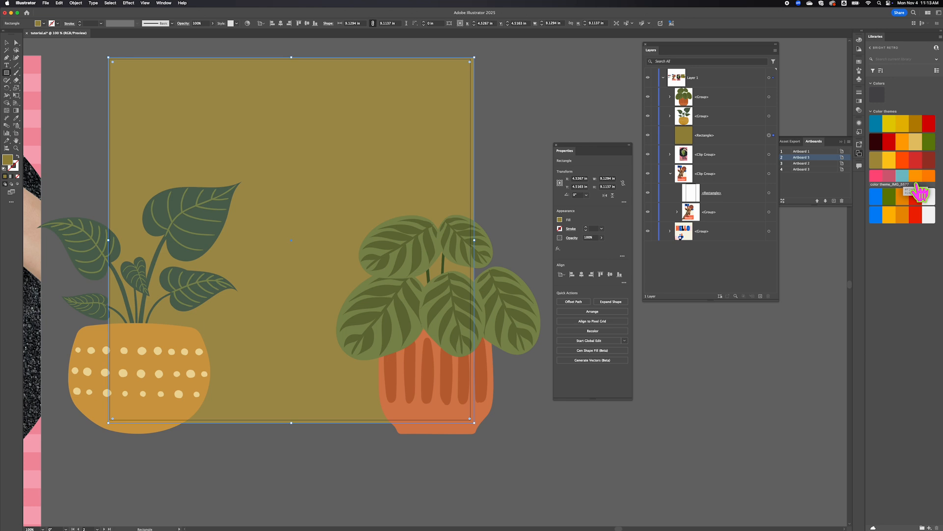
left_click(890, 214)
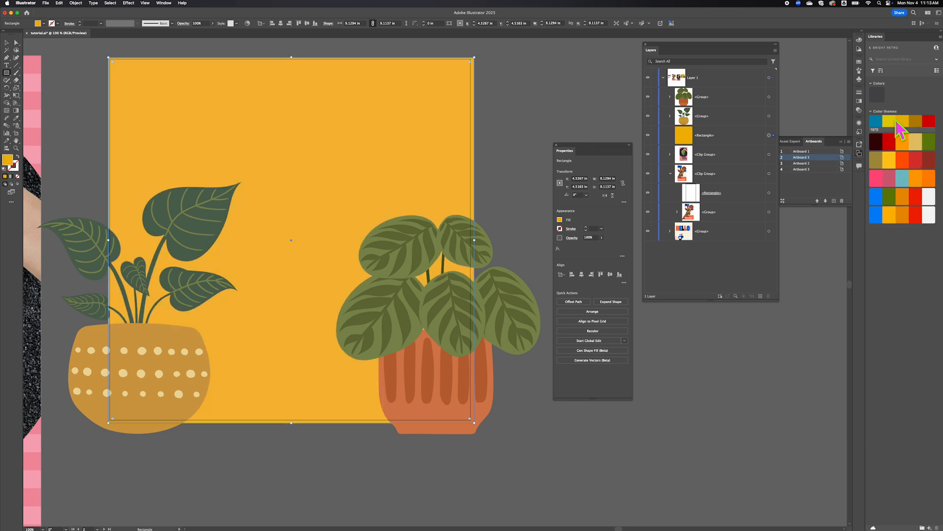
left_click(917, 141)
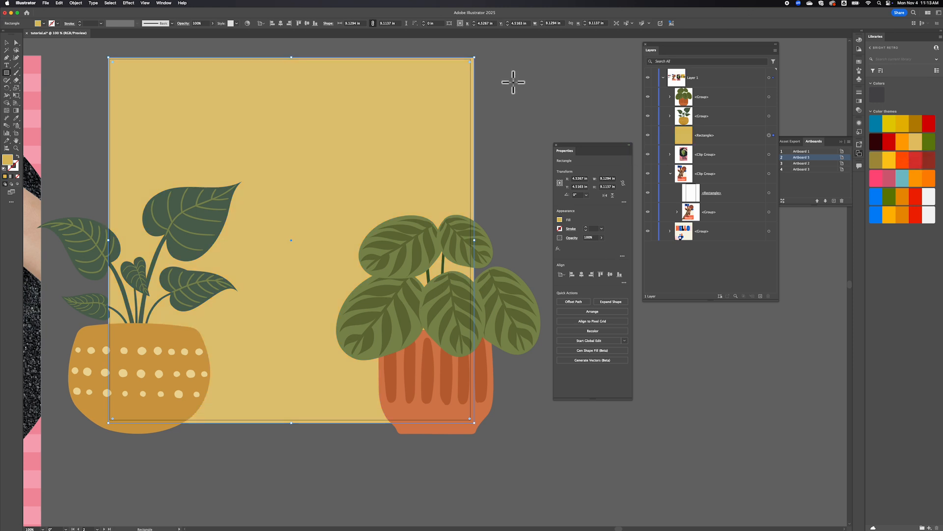
left_click(6, 42)
left_click(101, 90)
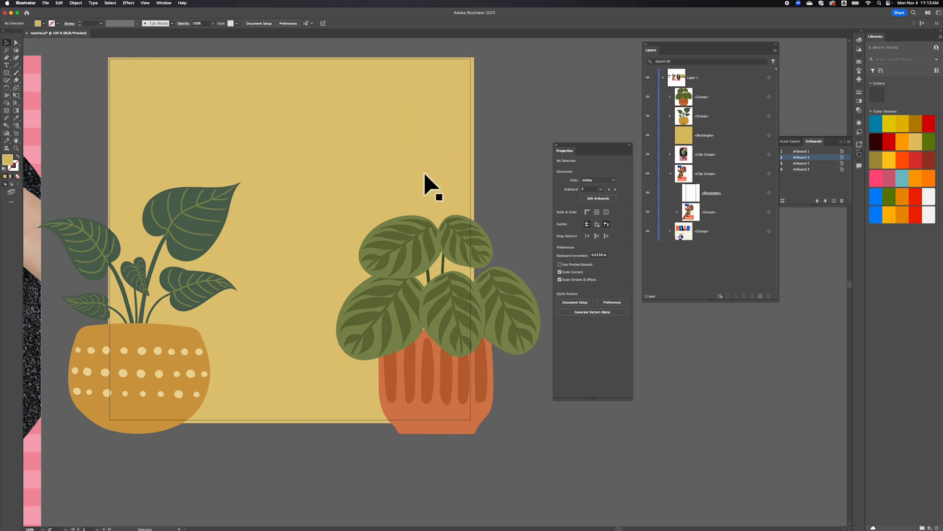
Draw a text frame about 8.6 × 5.1 in across the artboard's upper half and enter PLANTS ARE OUR
left_click(6, 66)
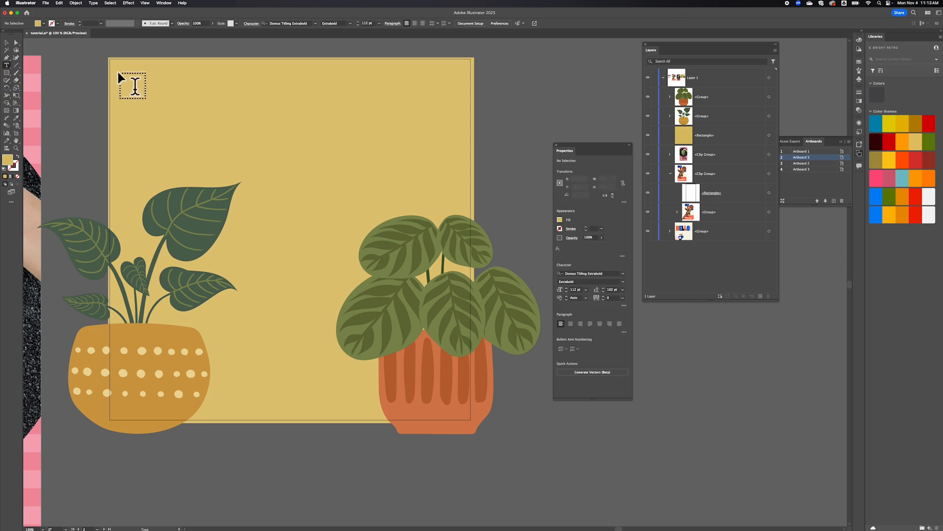
left_click_drag(118, 67, 463, 271)
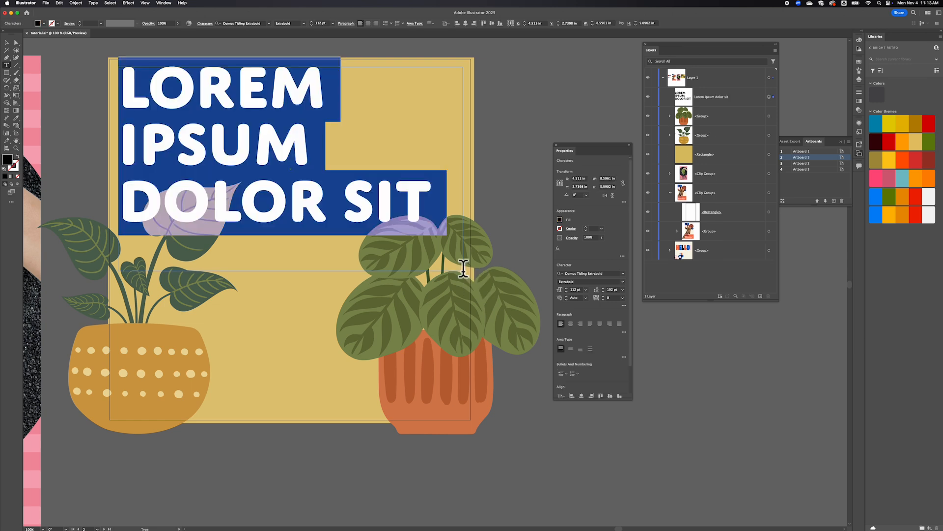
type("PLANT")
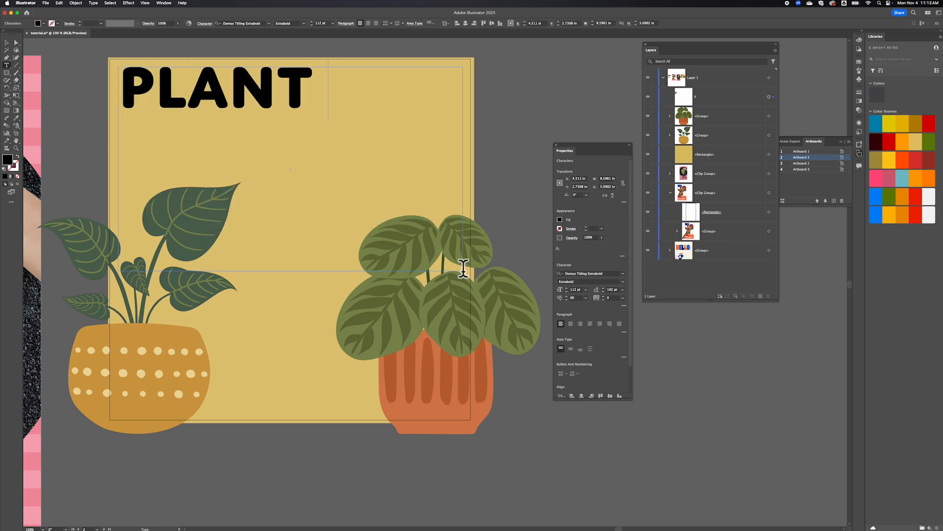
type("S")
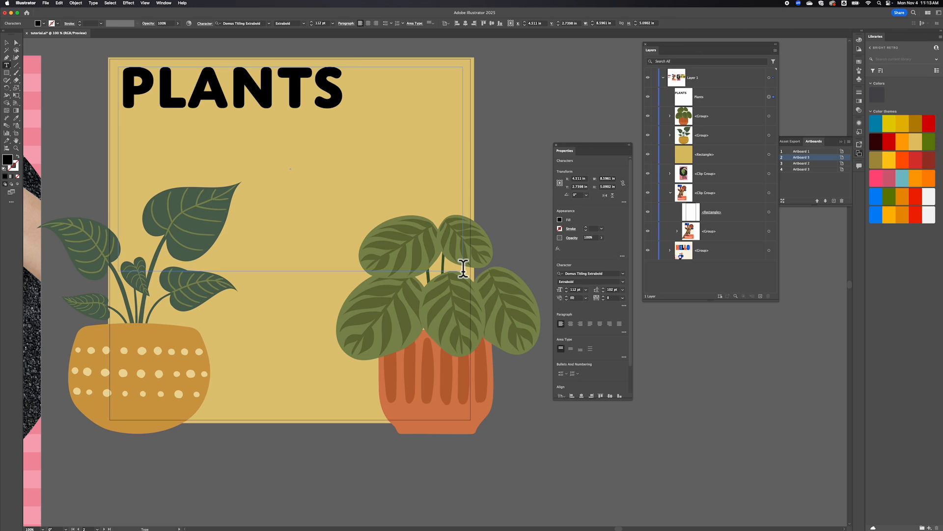
type(" ARE OUR")
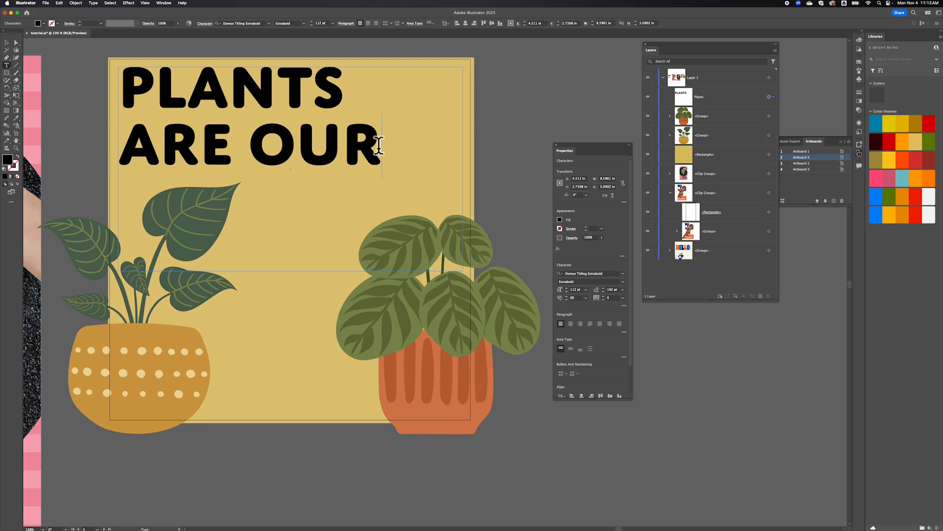
Select all of the PLANTS ARE OUR text and set its leading to 90 pt
left_click_drag(378, 145, 121, 42)
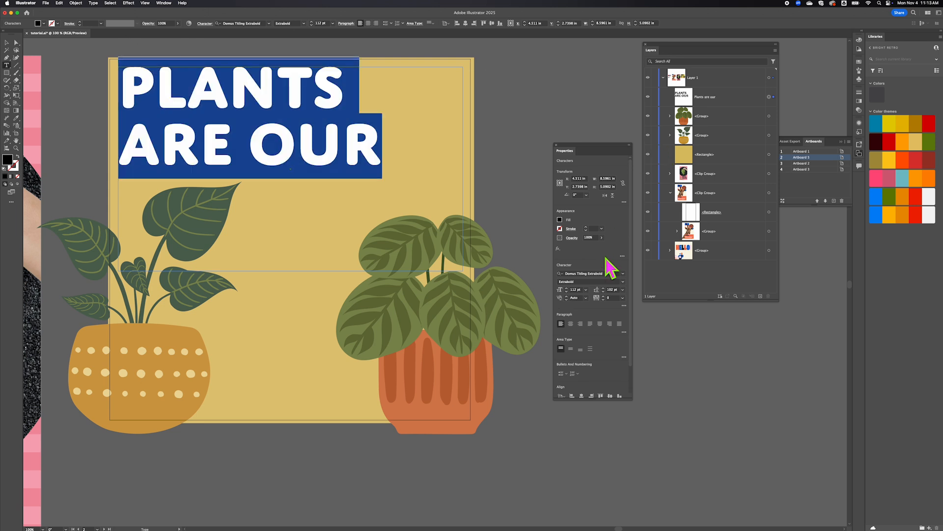
left_click(603, 289)
left_click(603, 289)
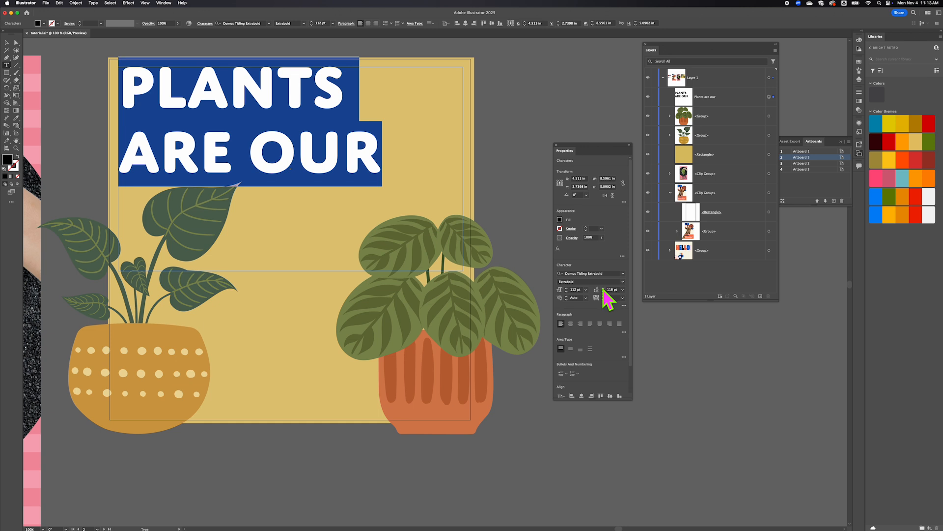
left_click(604, 289)
left_click(604, 289)
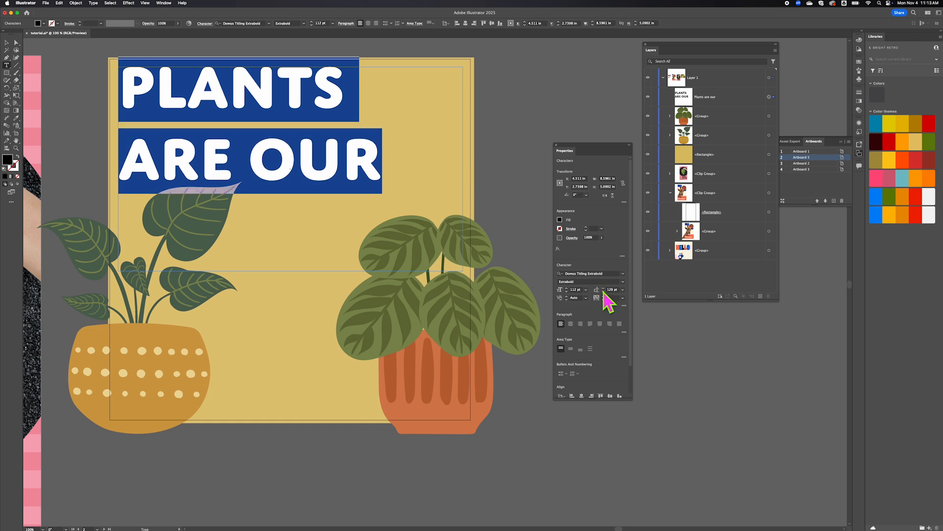
left_click(603, 291)
left_click(604, 291)
left_click(603, 291)
left_click(604, 291)
left_click(603, 291)
left_click(604, 292)
left_click(604, 292)
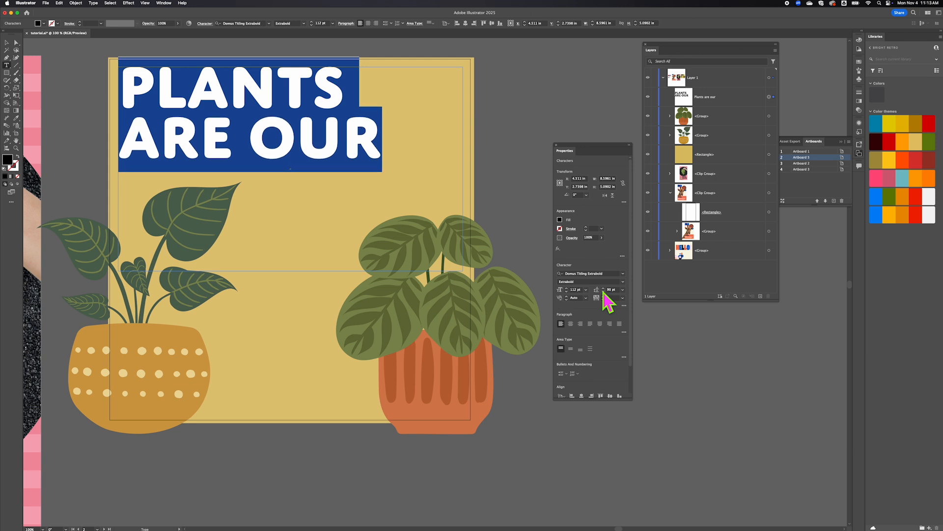
Reduce the PLANTS ARE OUR text to 65 pt so it fits on one line
left_click(566, 292)
left_click(566, 291)
left_click(566, 291)
left_click(566, 291)
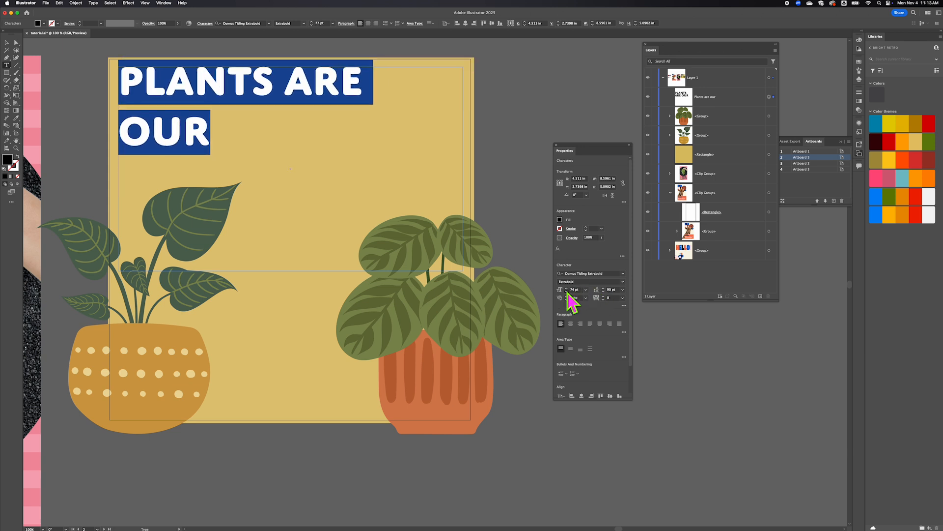
left_click(566, 291)
left_click(566, 291)
left_click(566, 291)
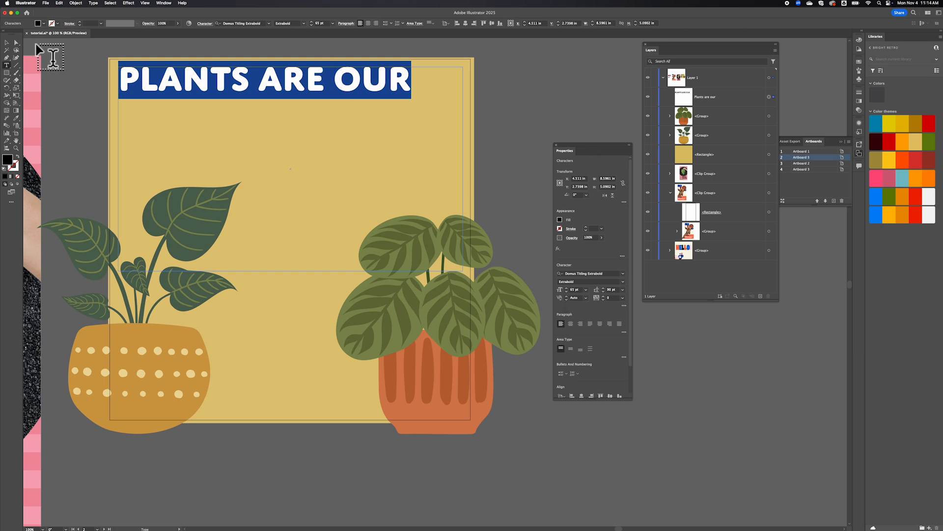
Move the PLANTS ARE OUR text down slightly and shorten its frame to about 0.69 in tall
left_click(7, 43)
left_click_drag(221, 79, 221, 84)
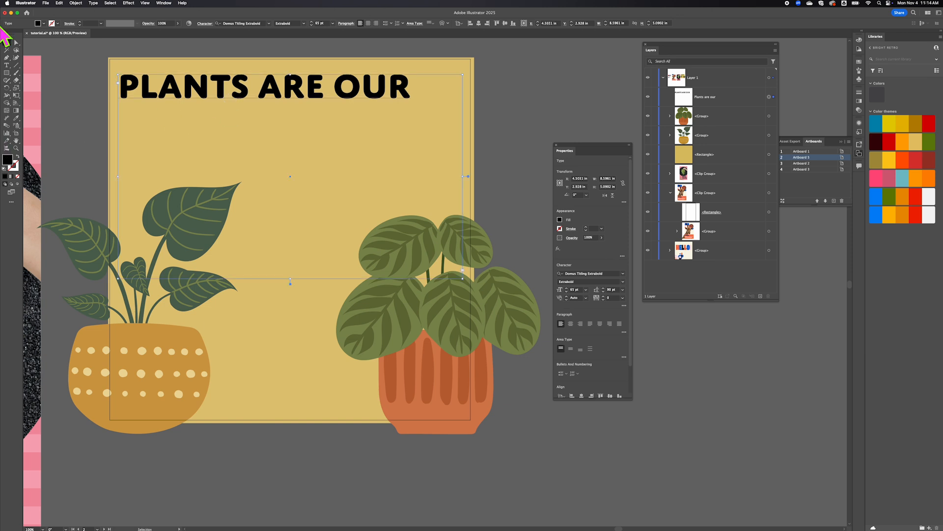
left_click_drag(291, 280, 296, 102)
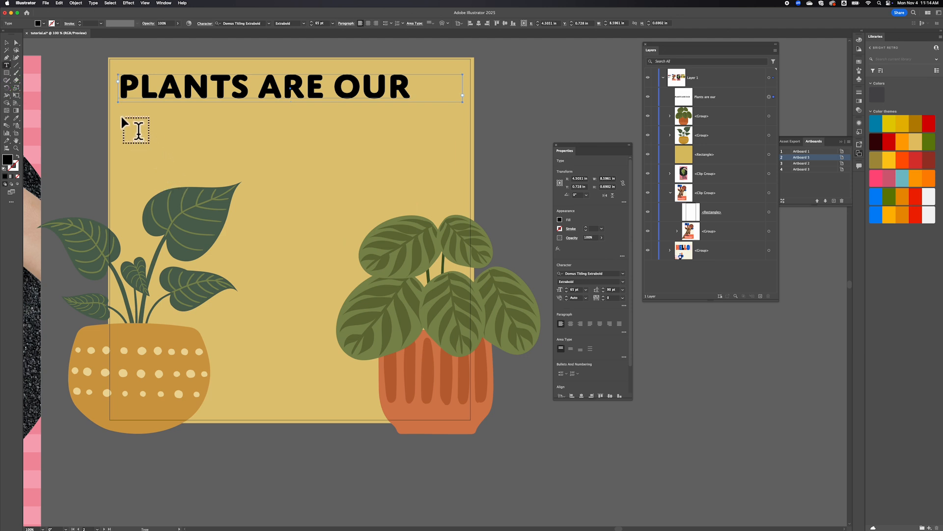
Draw a second text frame about 8.6 × 5.1 in directly below the first line and enter FRIENDS
left_click_drag(120, 109, 465, 312)
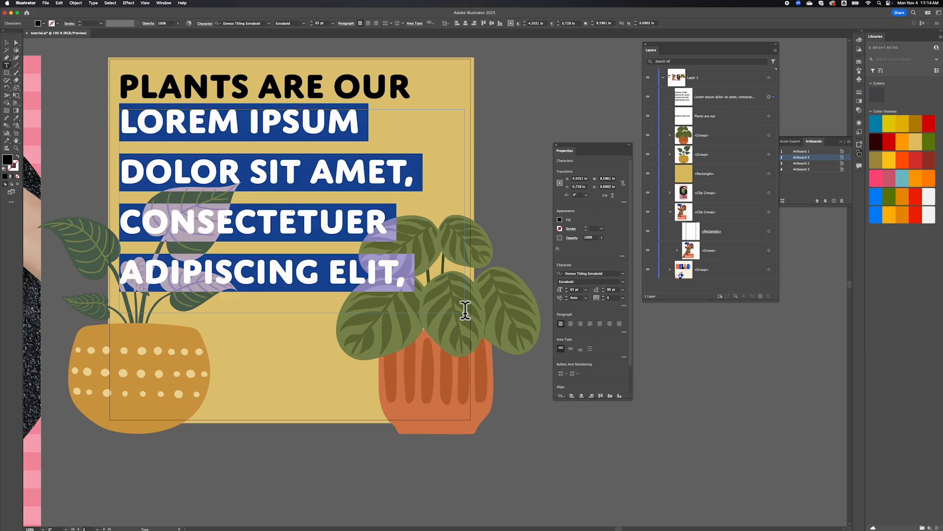
type("FRIENDS")
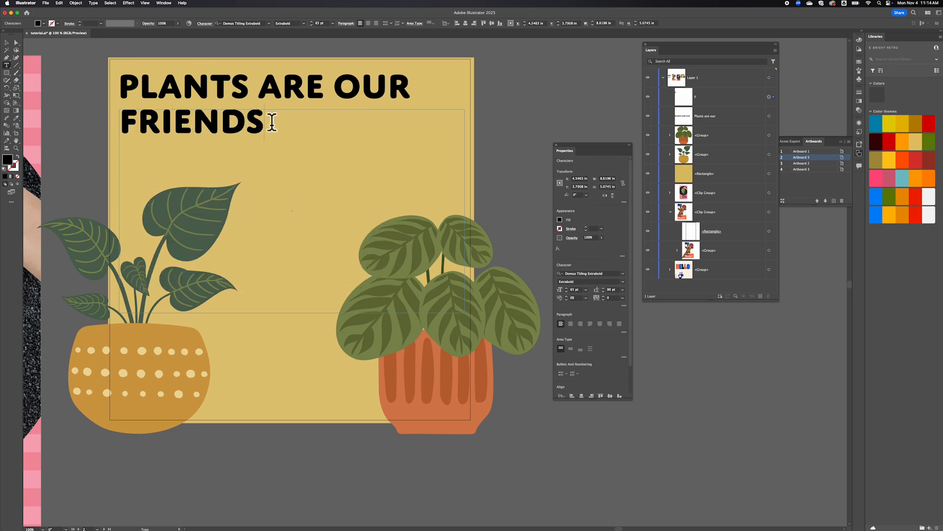
Set the FRIENDS text in the Bremen Light font and enlarge it to 179 pt
left_click_drag(272, 122, 101, 109)
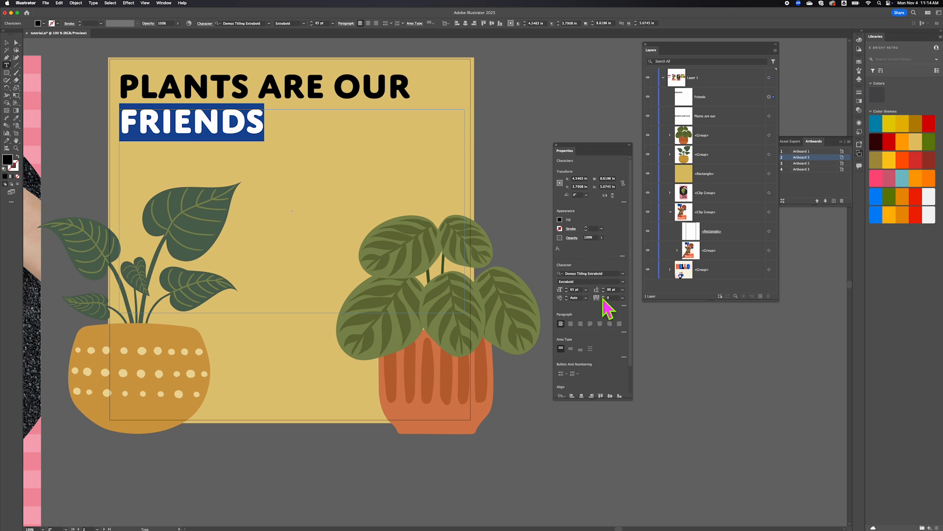
left_click(623, 274)
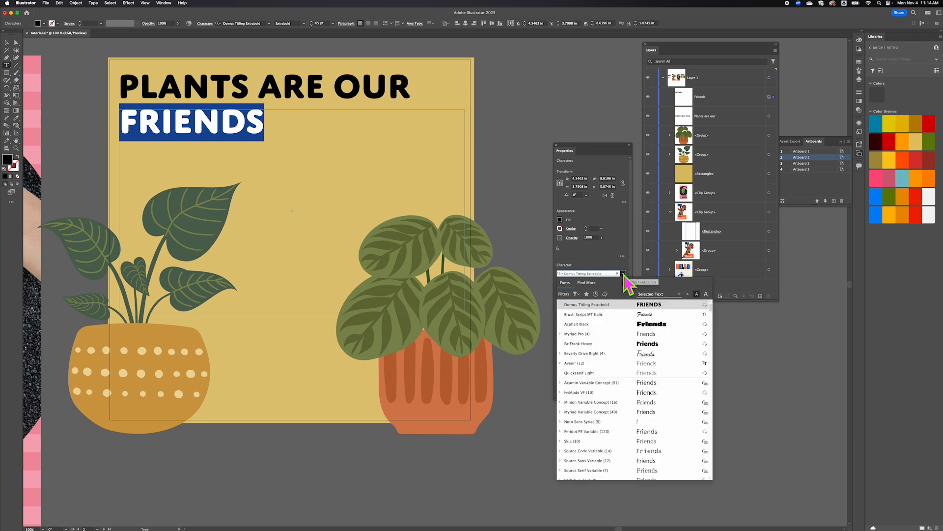
scroll(611, 418, "down", 10)
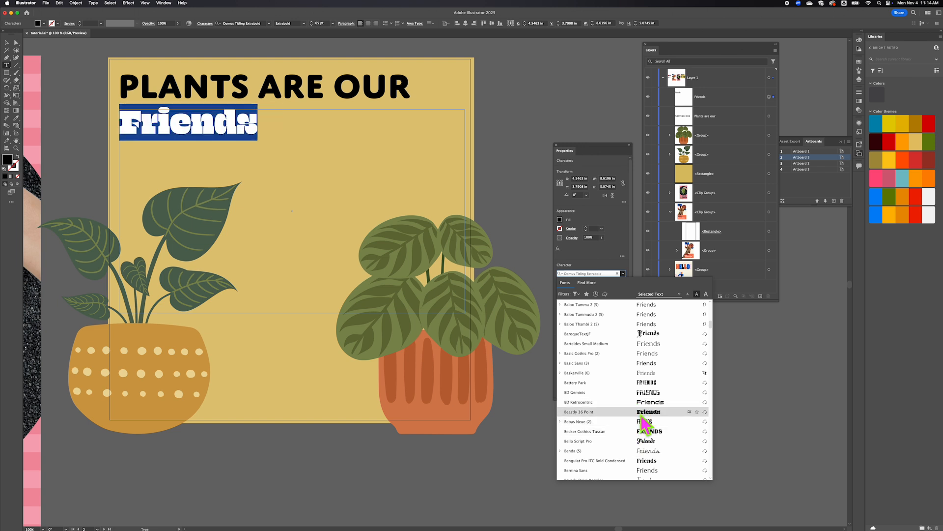
scroll(636, 459, "down", 5)
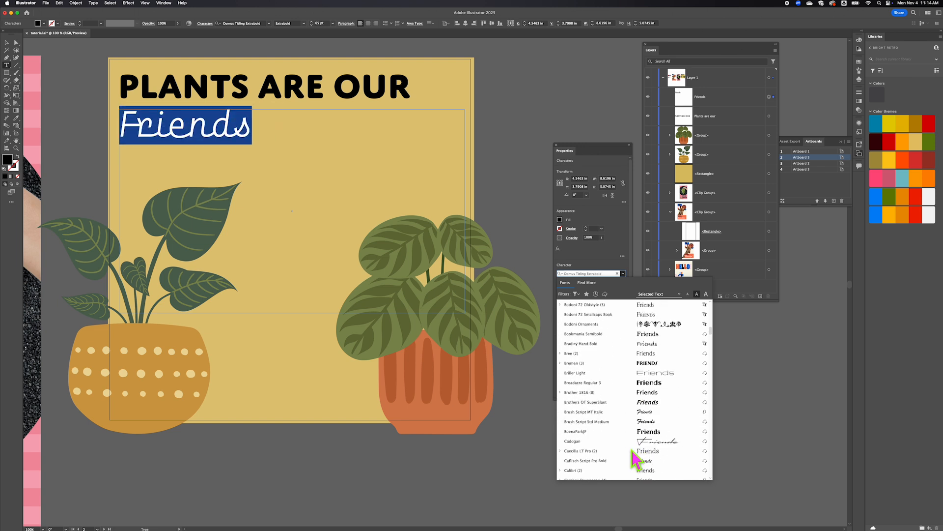
left_click(649, 363)
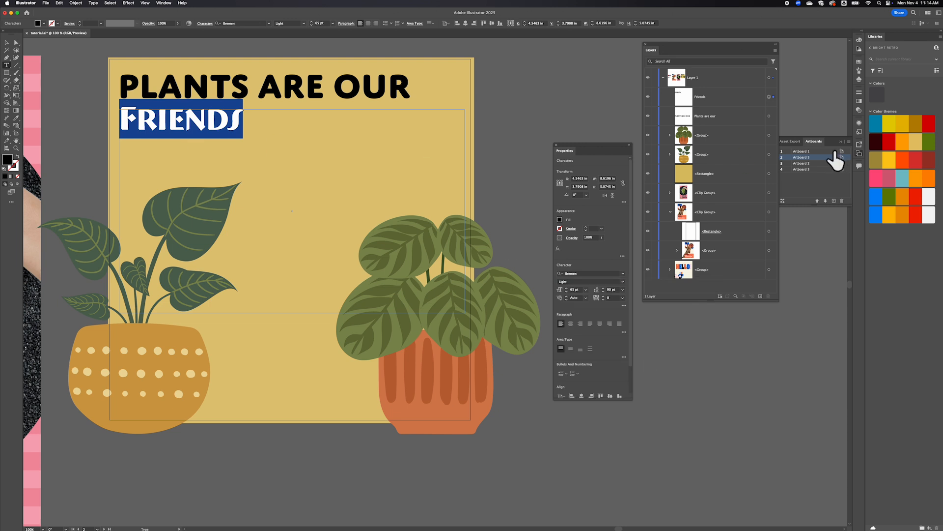
left_click_drag(568, 288, 568, 289)
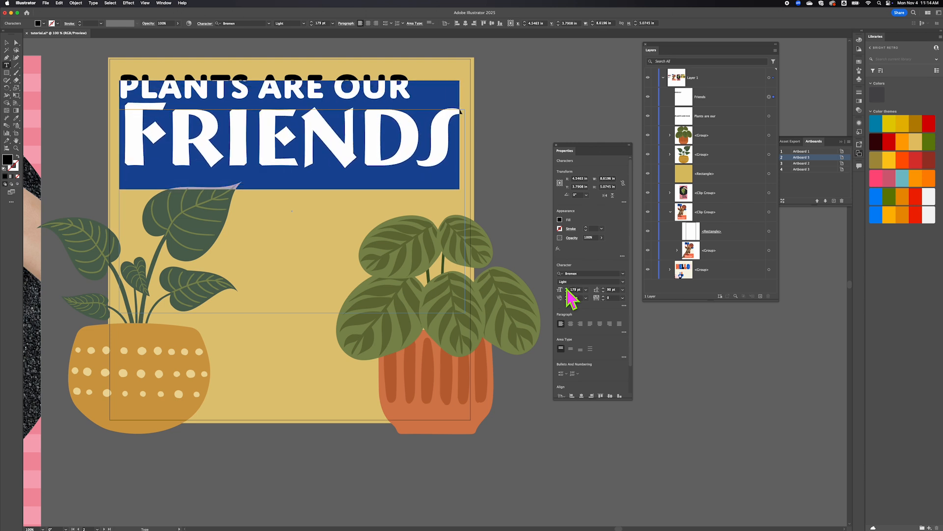
Move both headline lines lower within the yellow background, keeping PLANTS ARE OUR just above FRIENDS
left_click(6, 43)
mouse_move(358, 140)
left_mouse_down()
mouse_move(368, 139)
mouse_move(368, 167)
mouse_move(362, 139)
mouse_move(372, 147)
left_mouse_up()
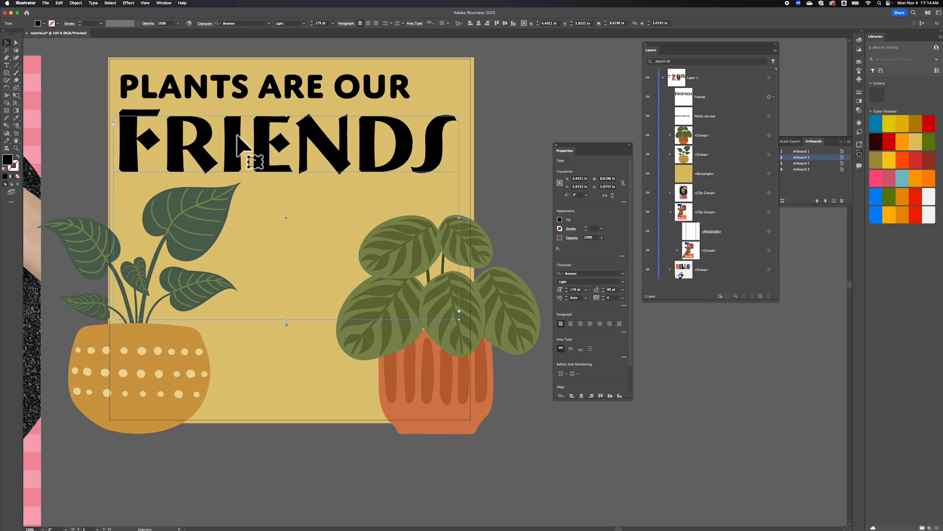
left_click_drag(233, 135, 240, 177)
left_click_drag(269, 89, 275, 122)
left_click(313, 169, "shift")
left_click_drag(313, 170, 316, 146)
left_click(317, 157)
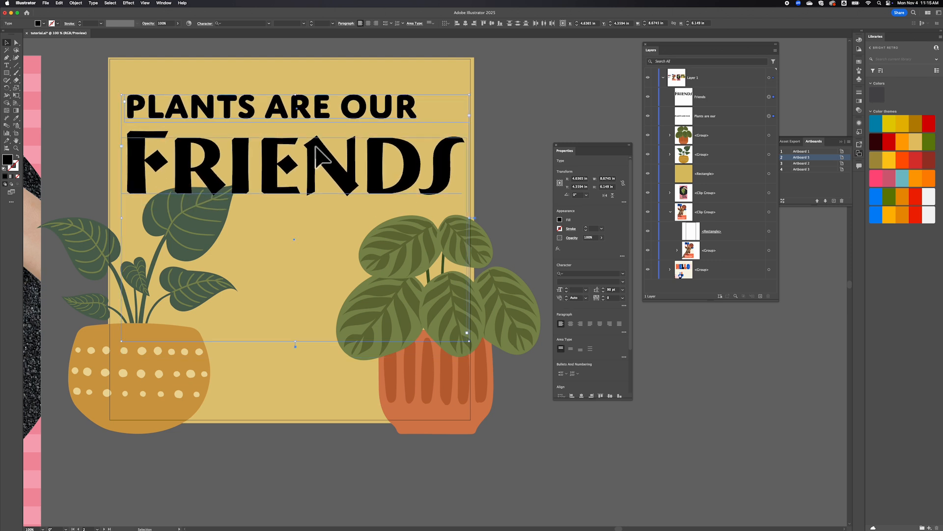
Move both potted plants up and inward so their pots sit fully inside the yellow background
left_click(167, 388)
left_click_drag(150, 385, 199, 358)
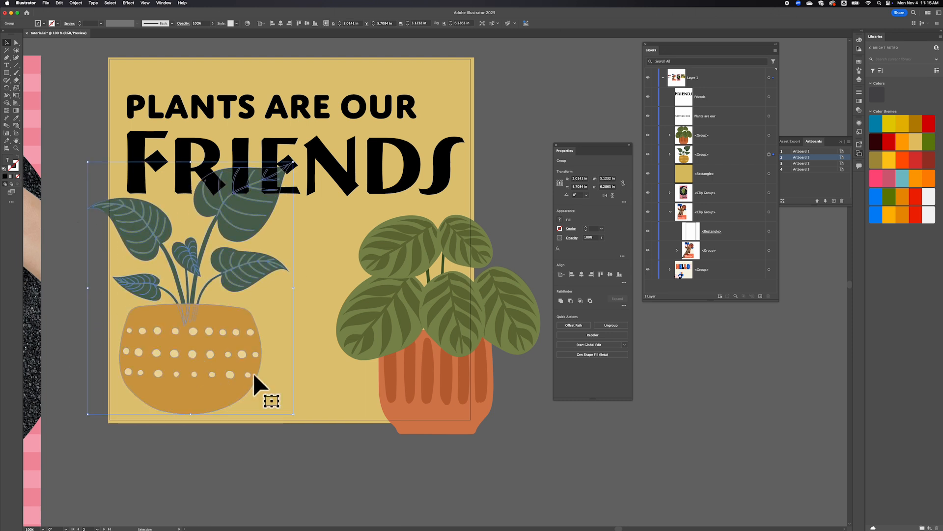
left_click_drag(400, 395, 362, 370)
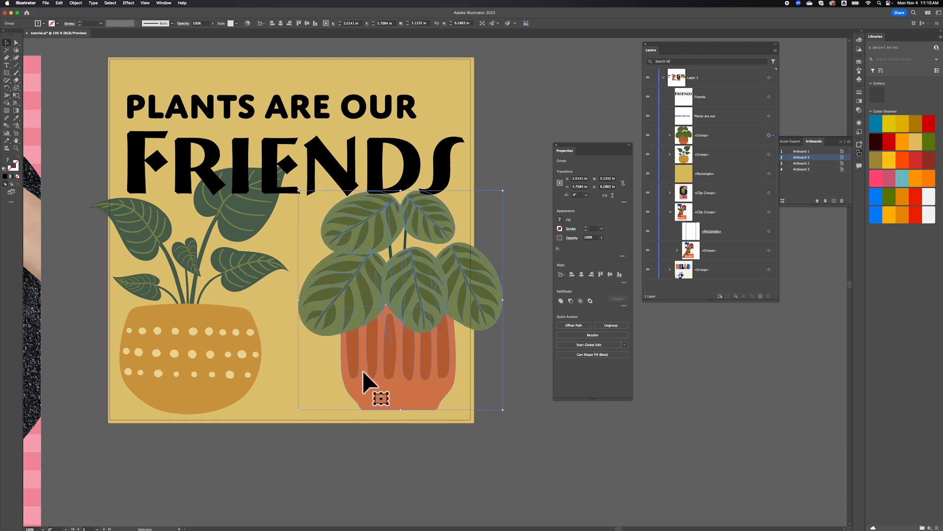
left_click(497, 160)
Fill the FRIENDS text with the bright pink from the library's color themes
left_click(443, 166)
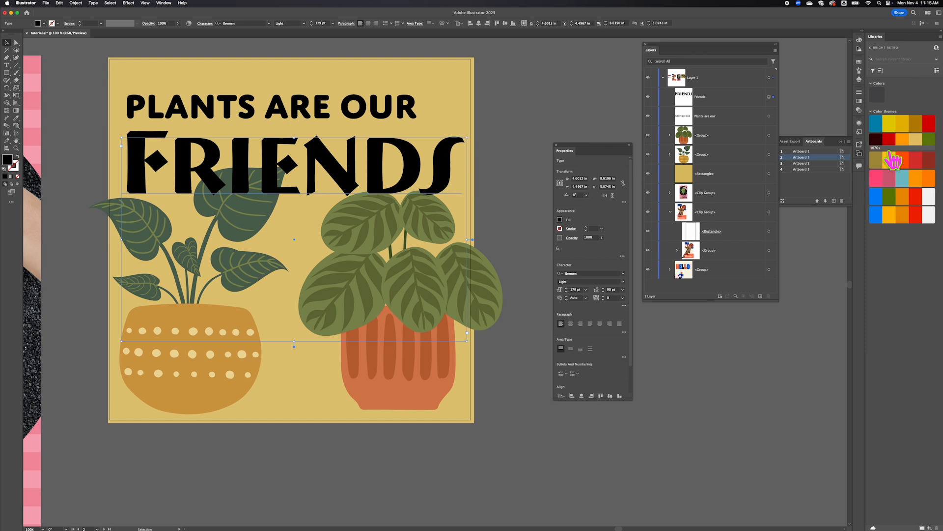
left_click(877, 178)
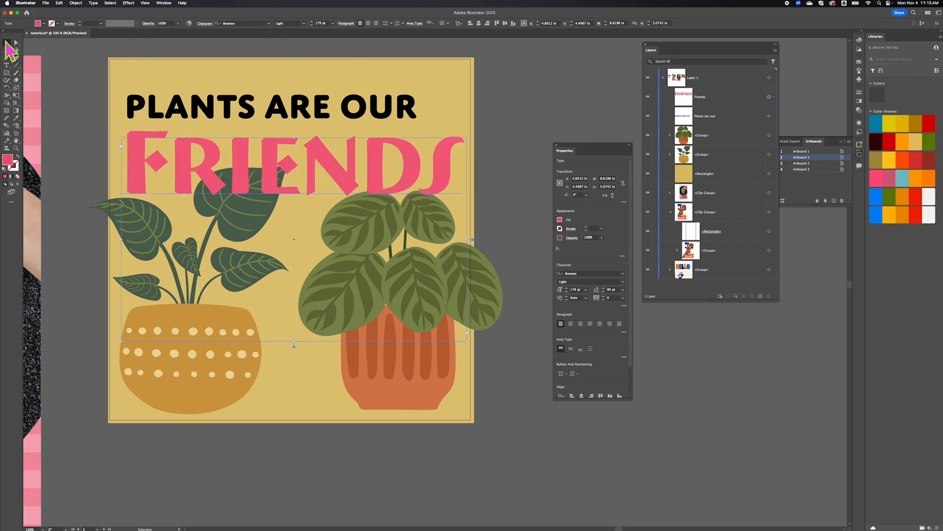
left_click(76, 84)
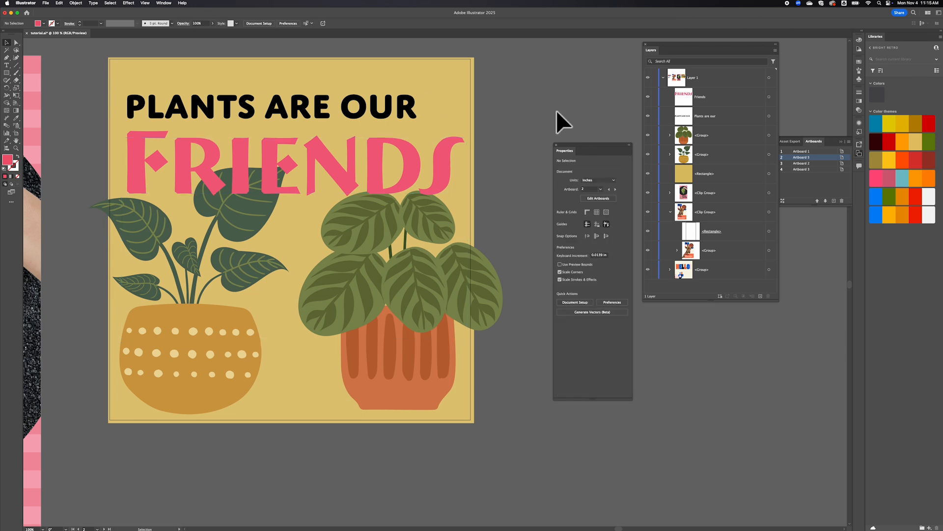
left_click(364, 104)
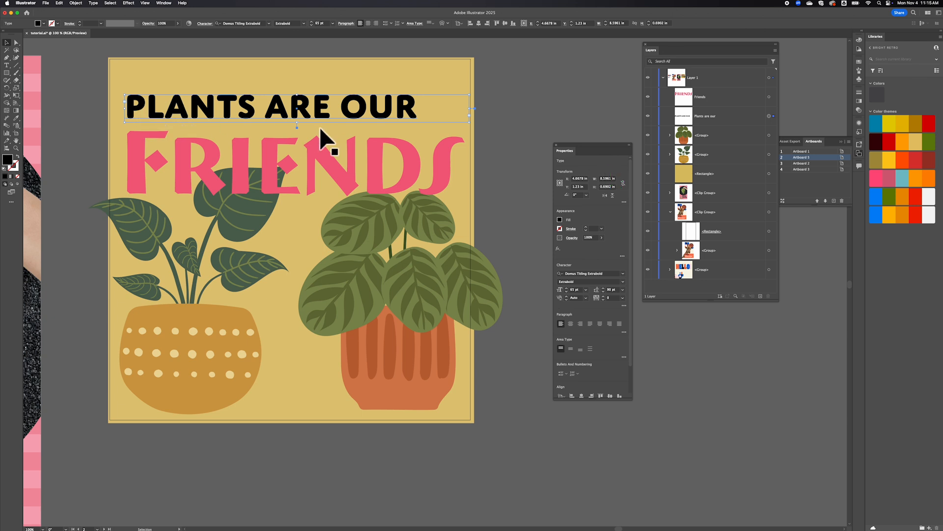
key("i")
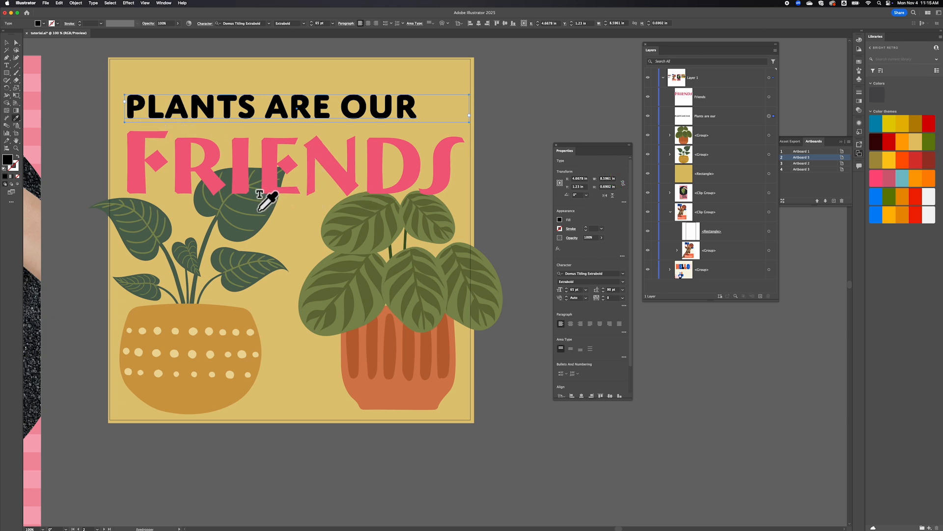
left_click(259, 192)
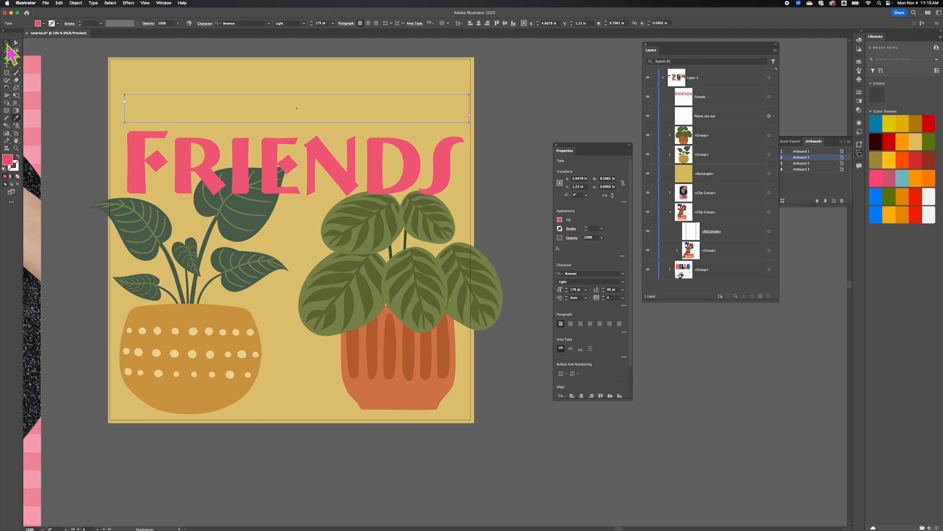
left_click(770, 116)
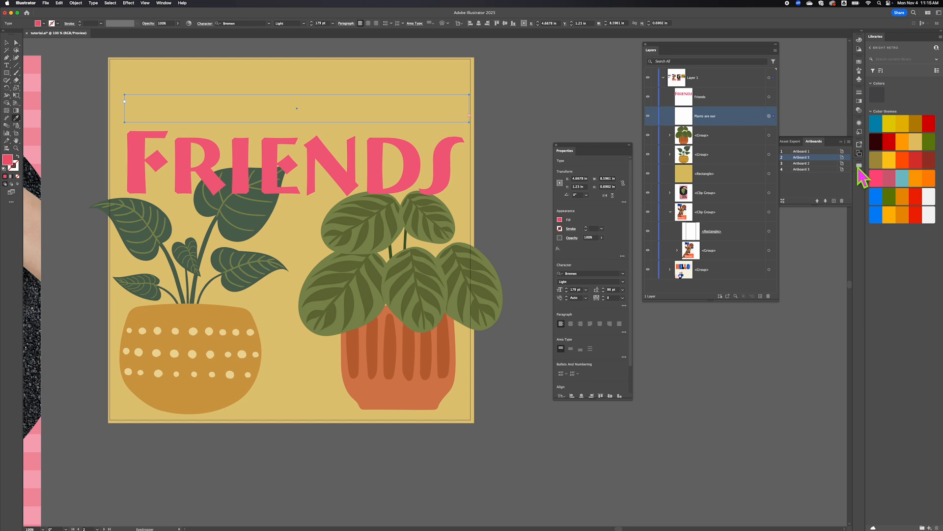
left_click(891, 141)
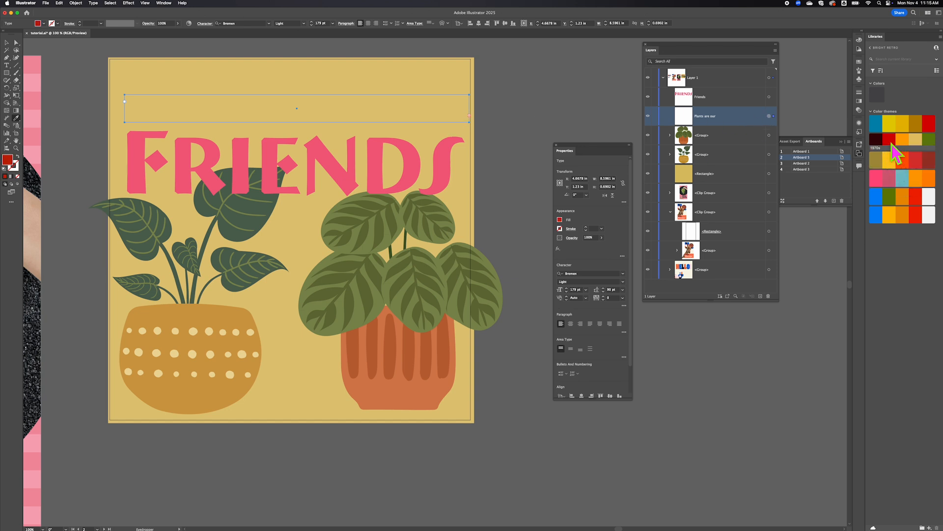
left_click(6, 43)
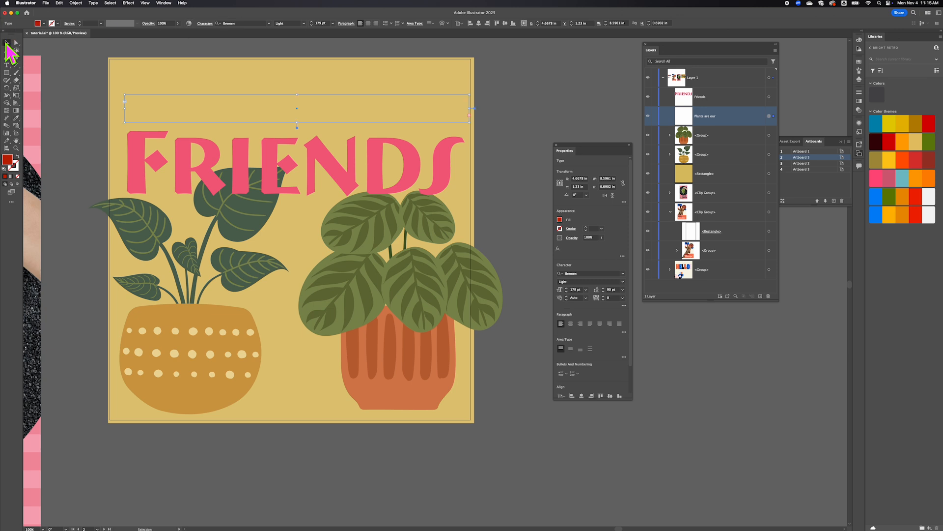
left_click_drag(300, 129, 297, 154)
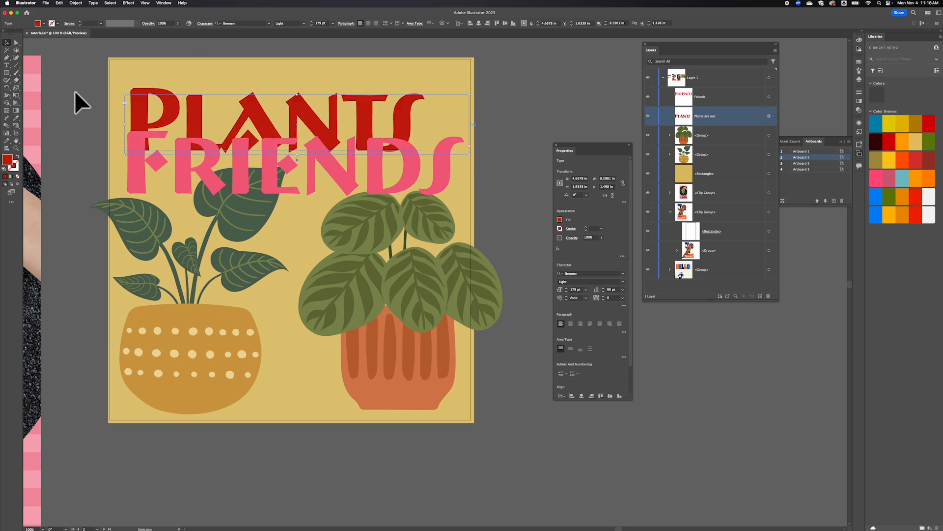
left_click(6, 65)
left_click(280, 172)
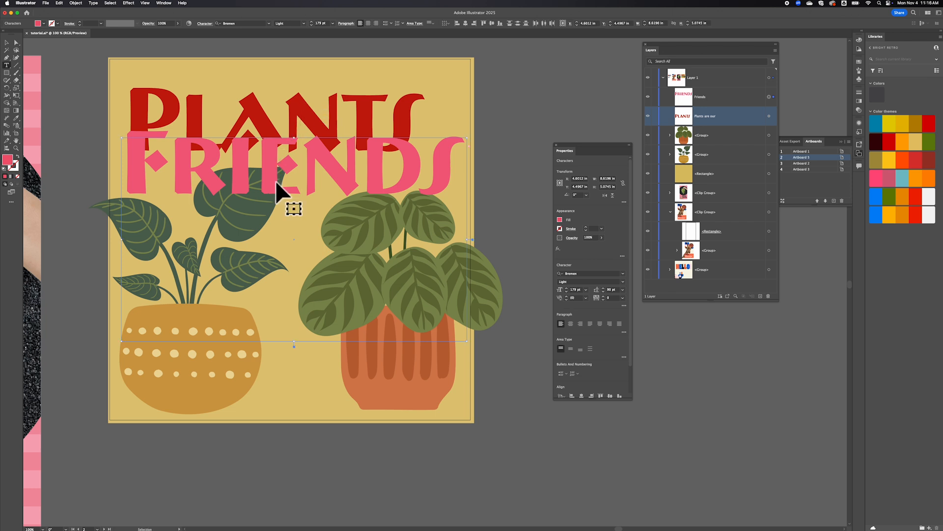
key("super+z")
key("super+z")
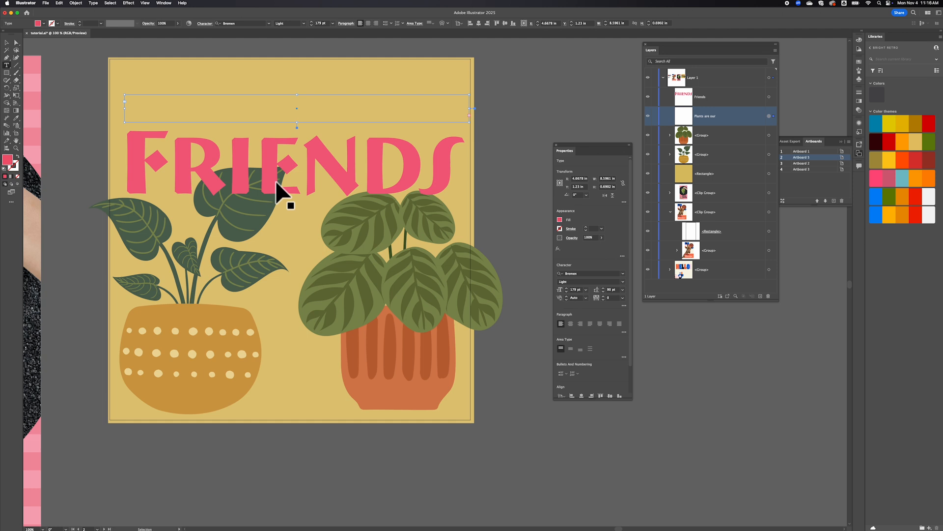
key("super+shift+z")
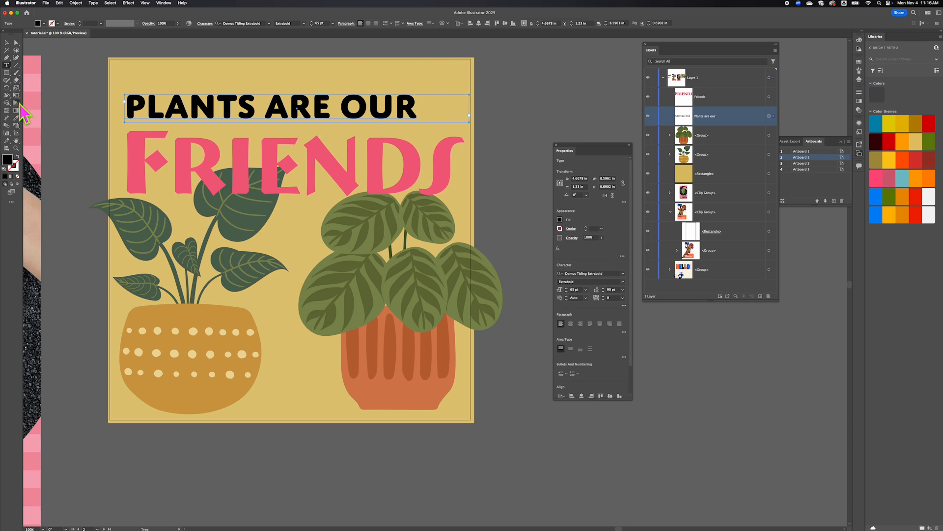
Color the PLANTS ARE OUR text dark green by sampling a leaf of the plant in the ochre pot with the Eyedropper
left_click(17, 120)
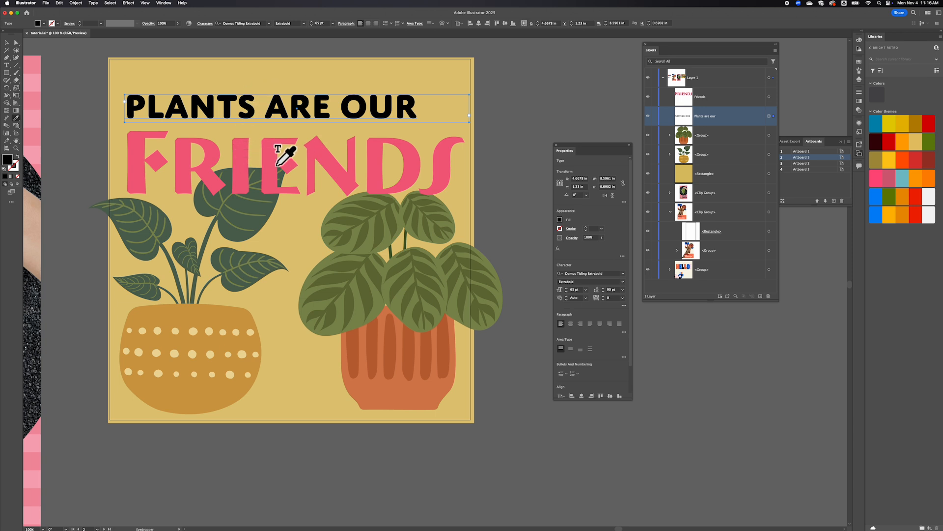
left_click(245, 225)
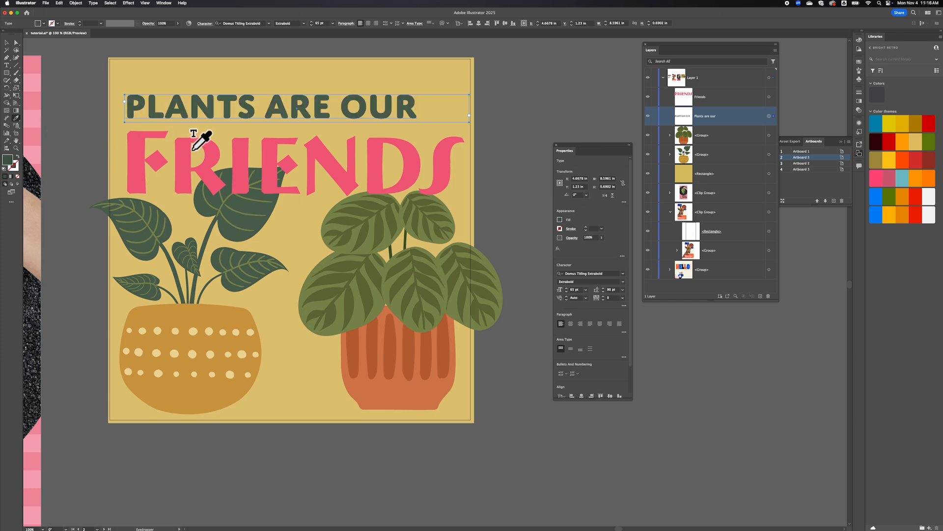
left_click(7, 42)
left_click(92, 79)
Select the yellow background, both plants and both headline texts, and group them into one object
scroll(315, 226, "right", 2)
scroll(313, 215, "right", 1)
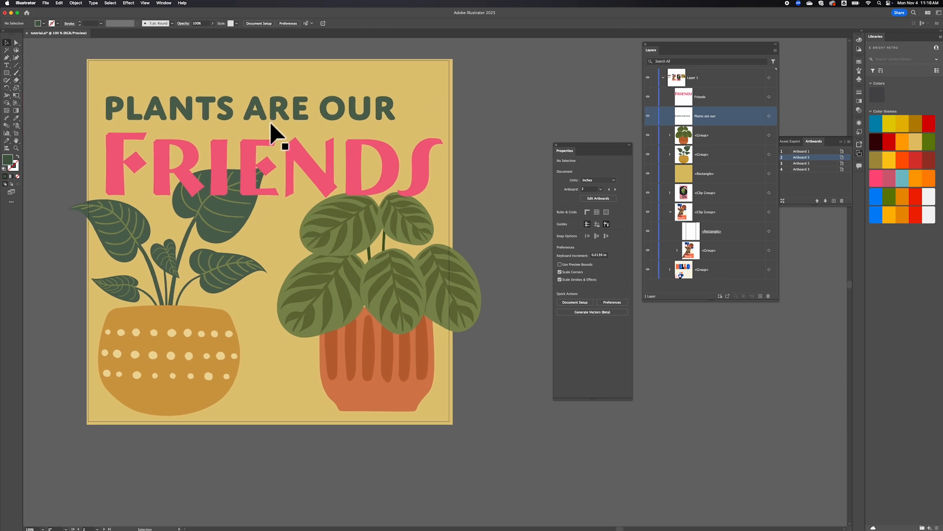
key("super+minus")
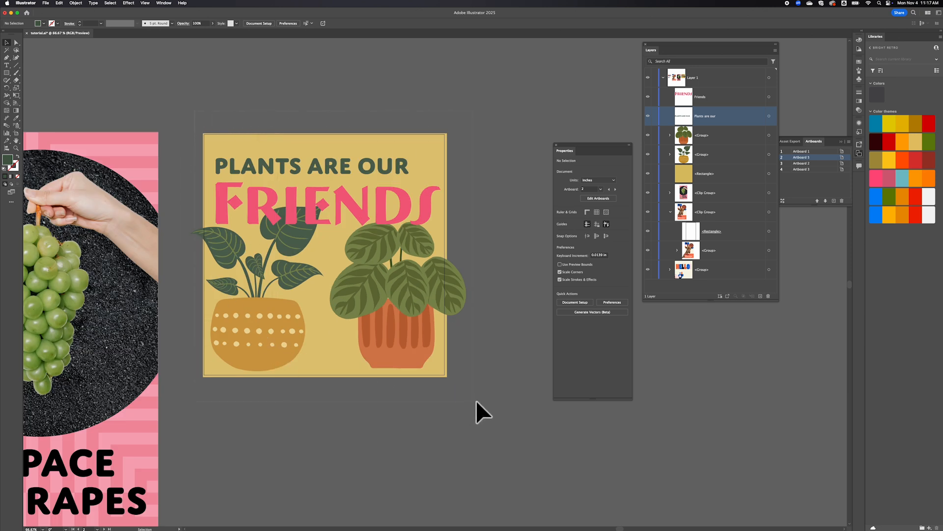
key("super+alt+a")
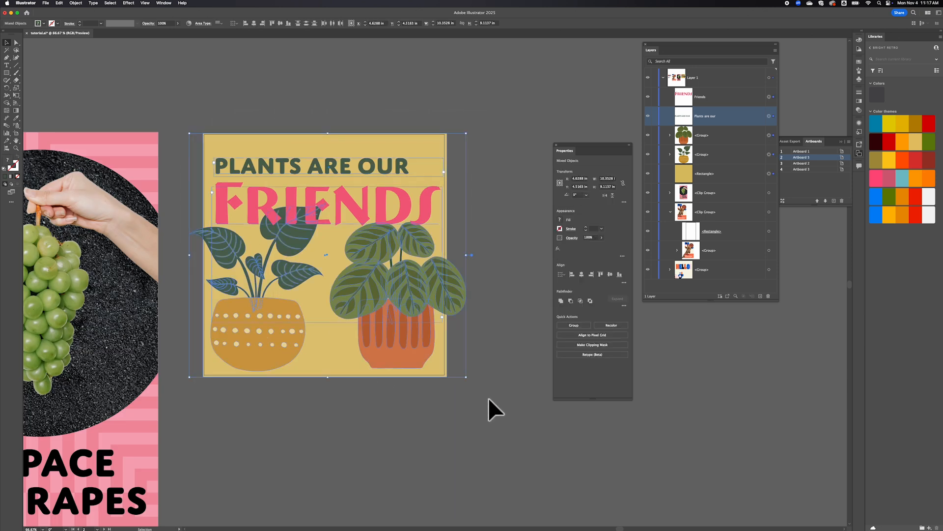
key("super+g")
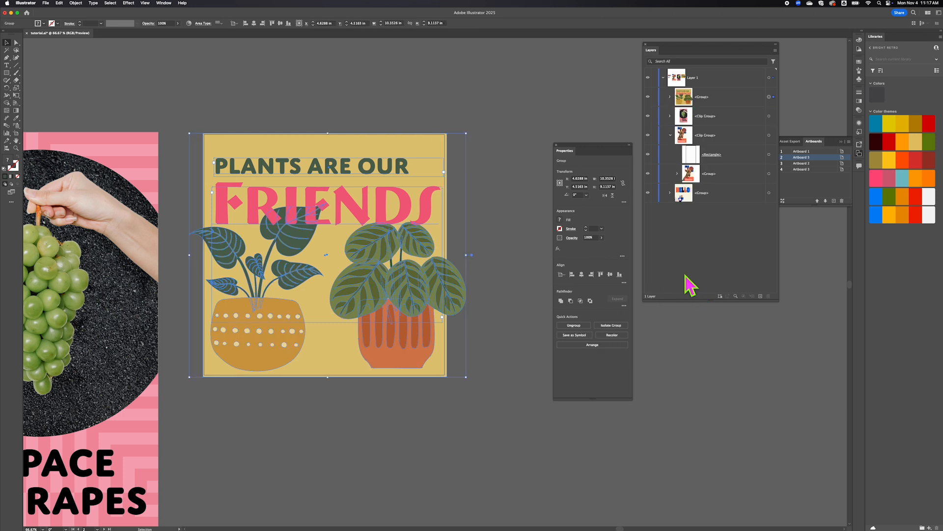
key("super+shift+a")
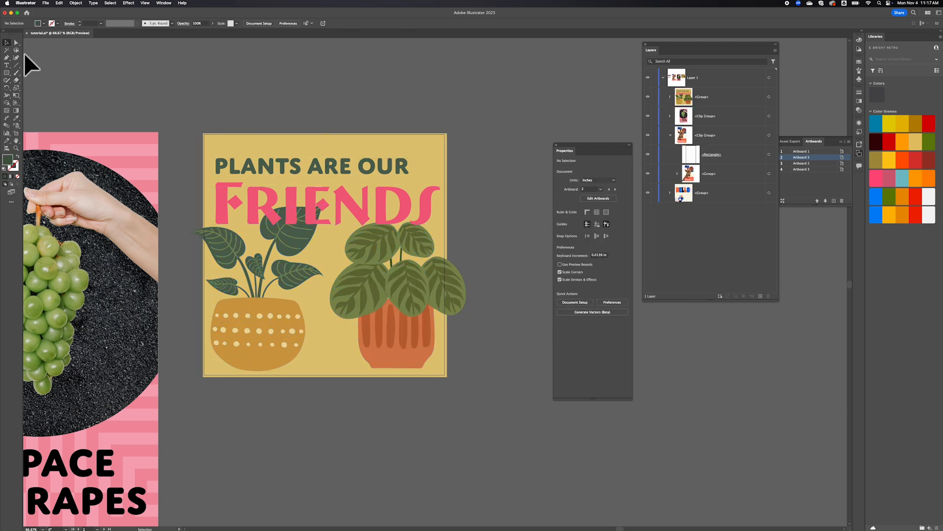
Draw a rectangle covering the plants artboard and adjust its edges to the inner border, about 9 × 9 in
left_click(6, 73)
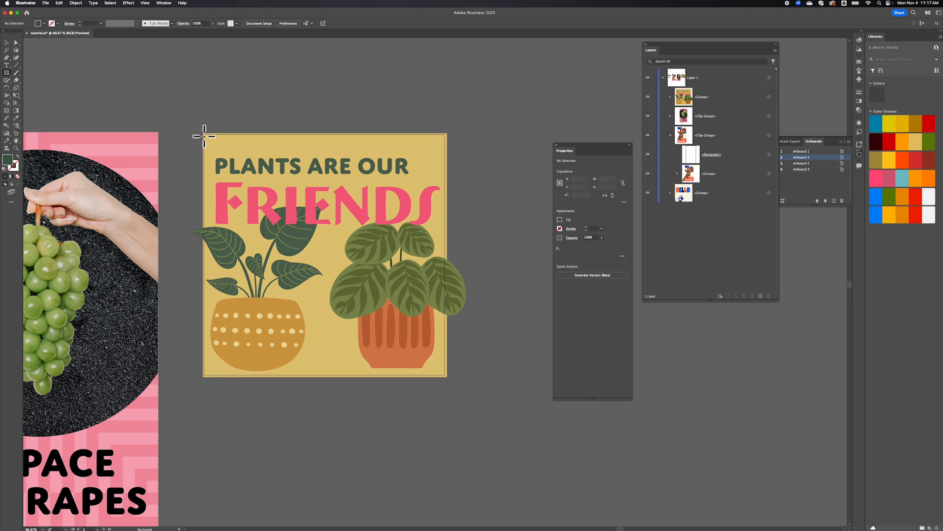
left_click_drag(204, 133, 446, 376)
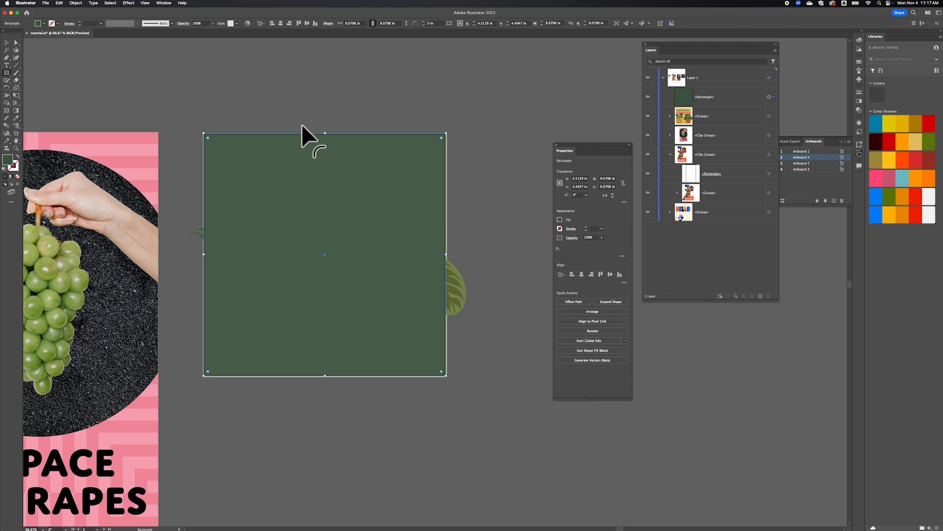
left_click_drag(329, 136, 329, 137)
left_click_drag(206, 257, 206, 258)
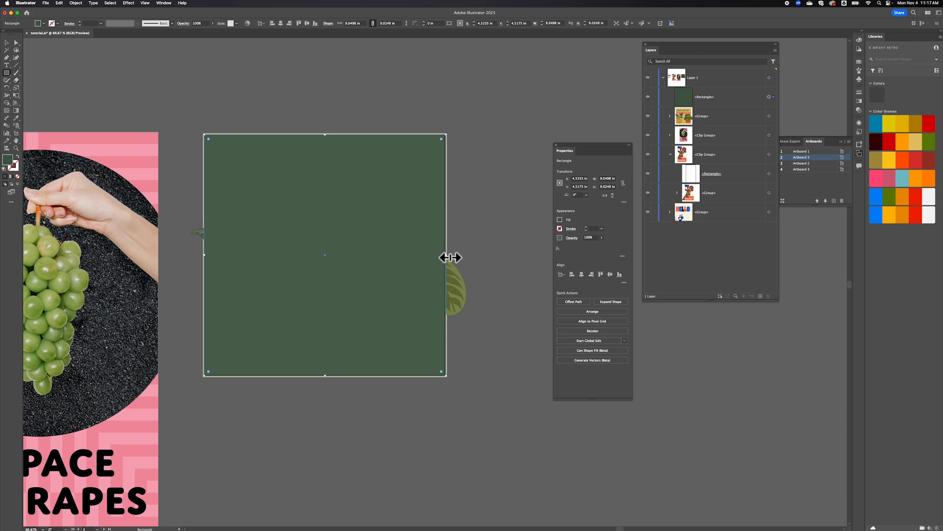
left_click_drag(448, 257, 447, 257)
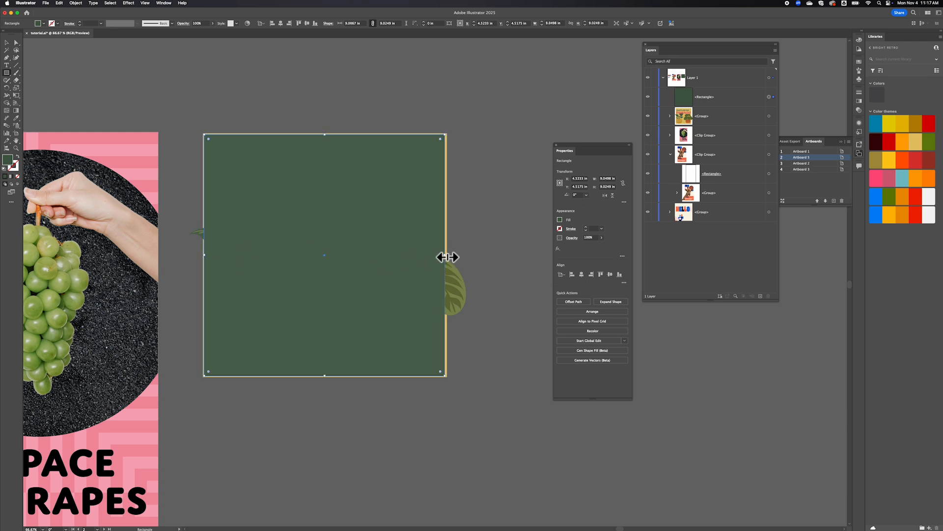
left_click_drag(325, 379, 326, 377)
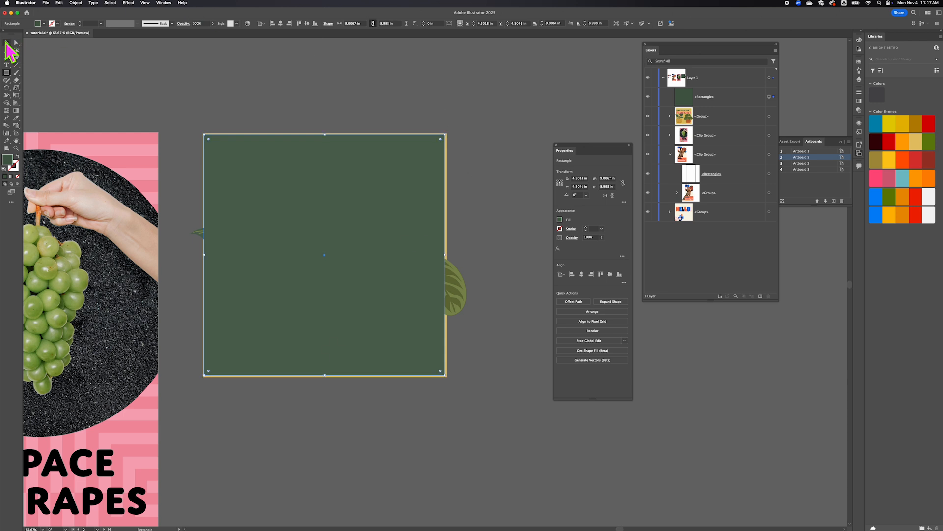
Make a clipping mask from the green rectangle and the grouped plants artwork beneath it
left_click(485, 122)
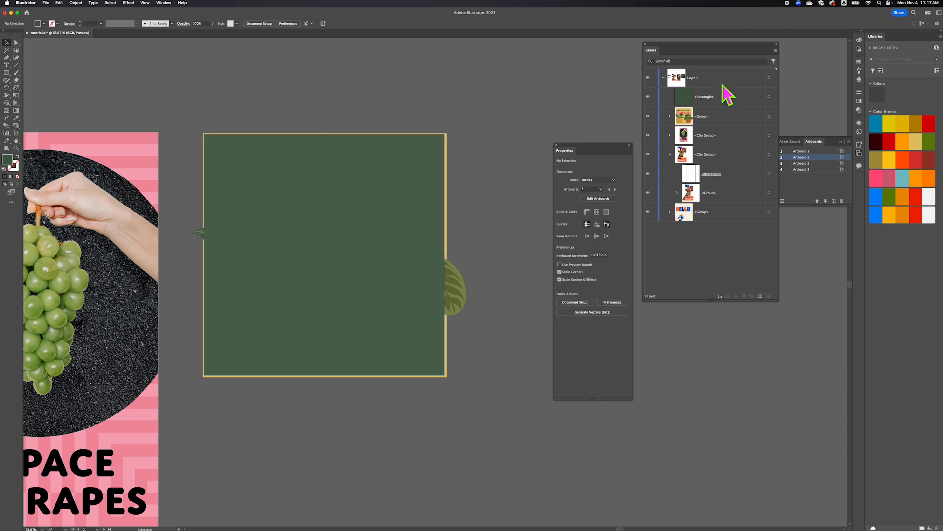
left_click(769, 116)
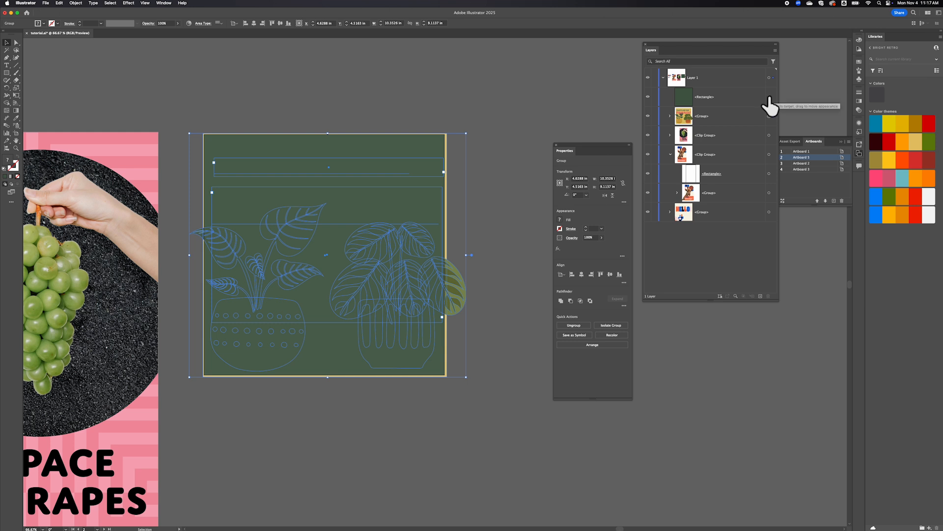
left_click(769, 97, "shift")
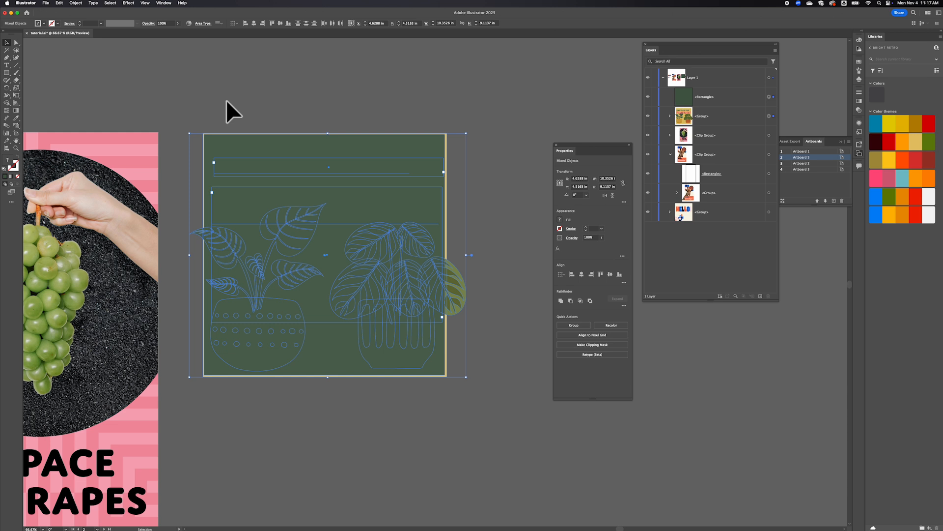
key("super+7")
left_click(462, 107)
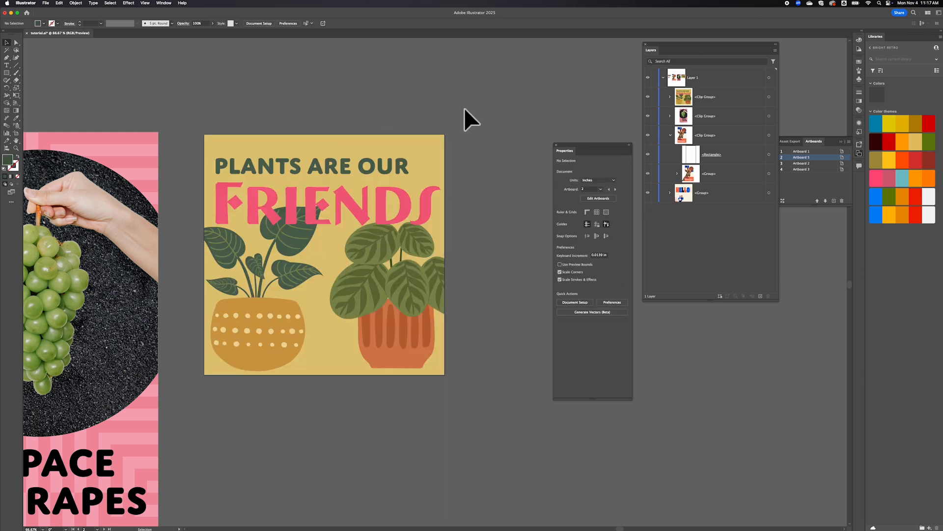
Expand the plants clip group in the layer structure and select its clipping rectangle to inspect the mask
scroll(468, 216, "down", 2)
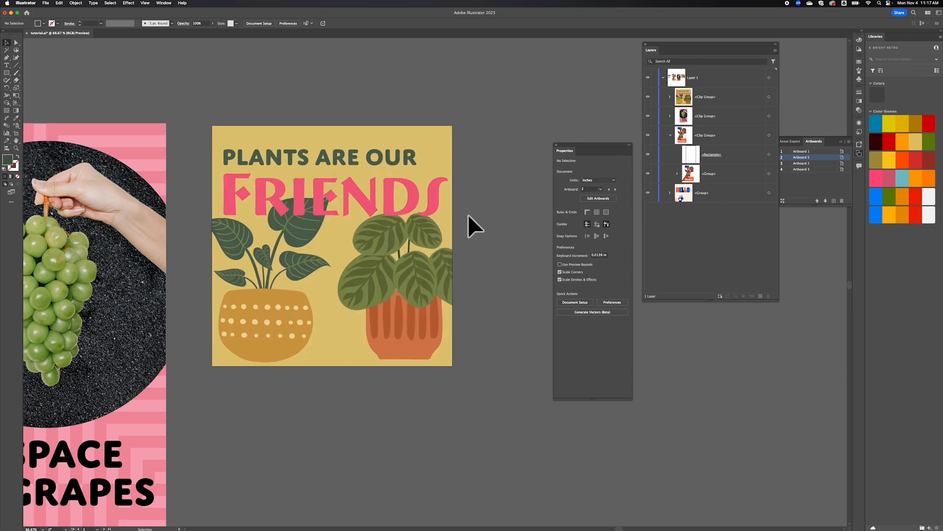
key("super+1")
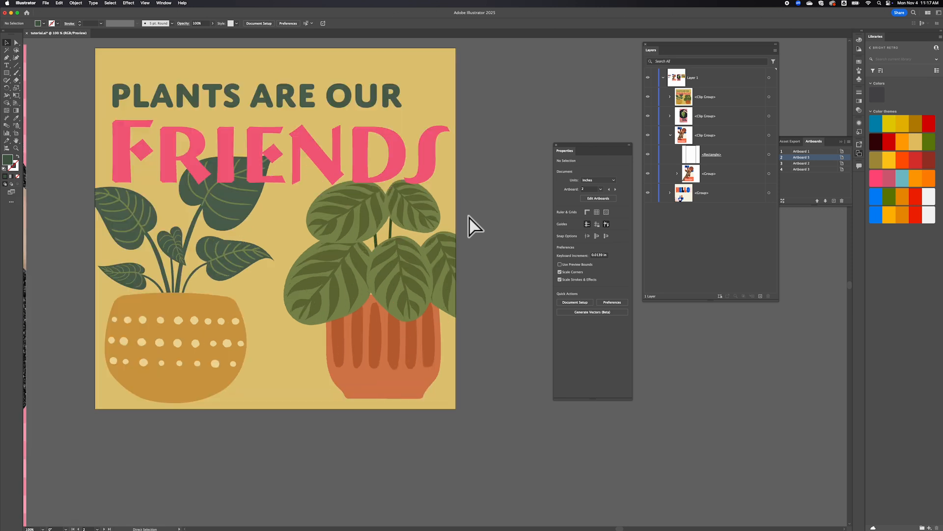
scroll(468, 215, "up", 3)
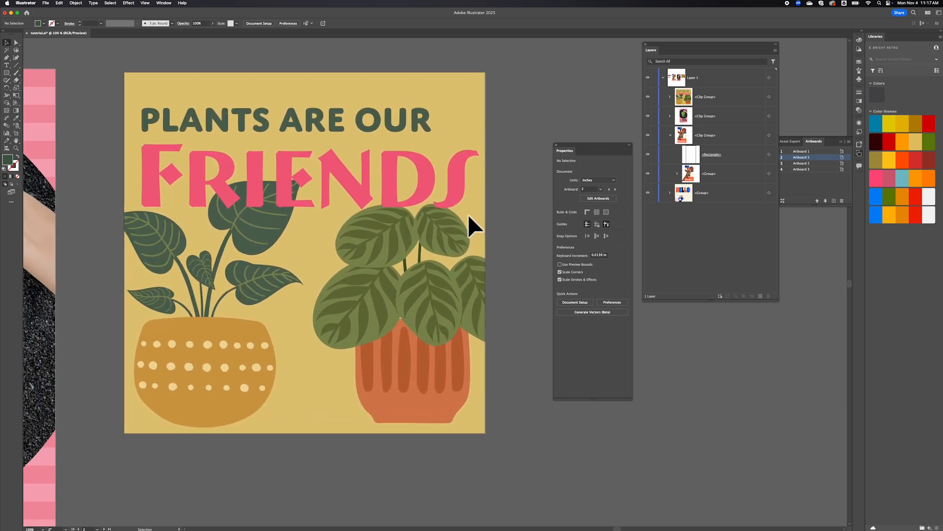
left_click(737, 101)
left_click(769, 97)
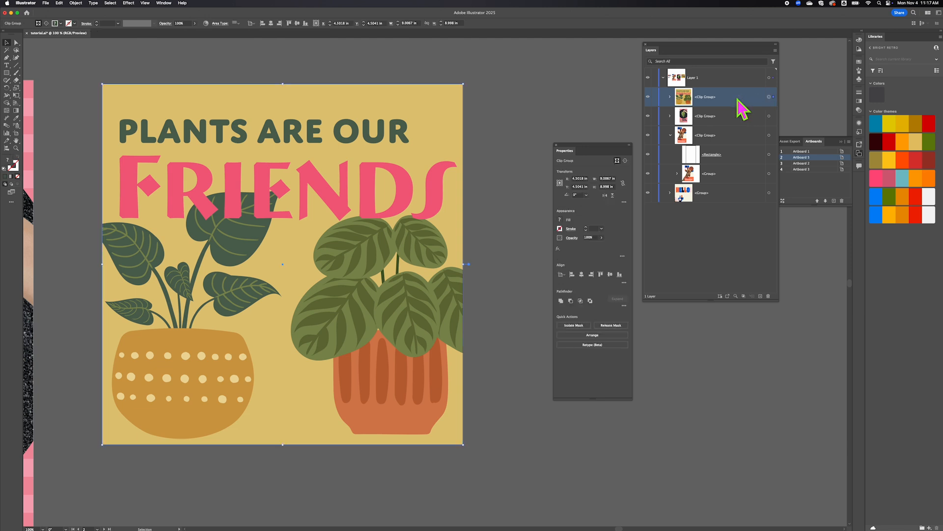
left_click(669, 96)
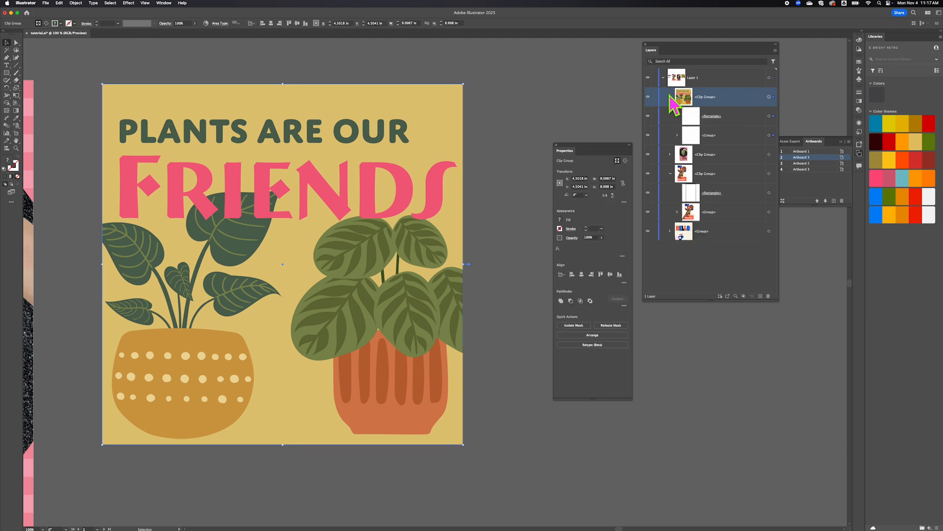
left_click(744, 121)
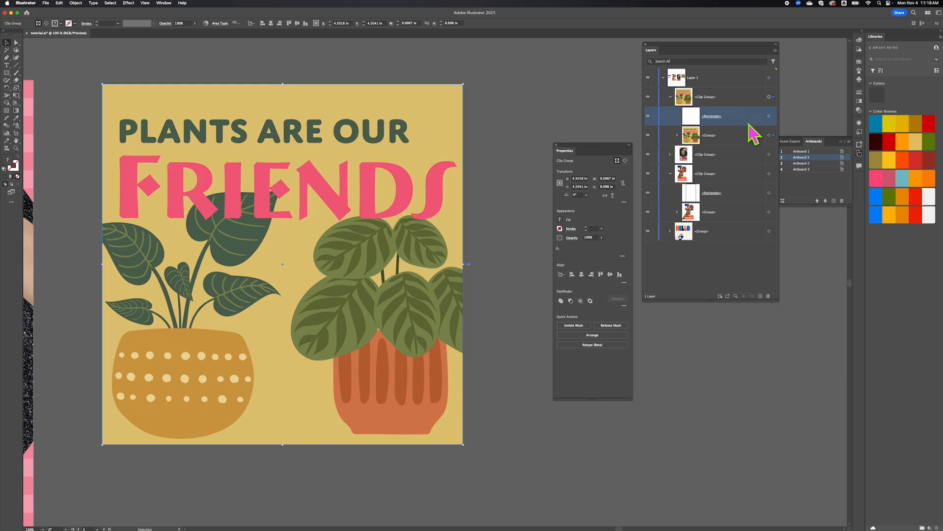
left_click(769, 115)
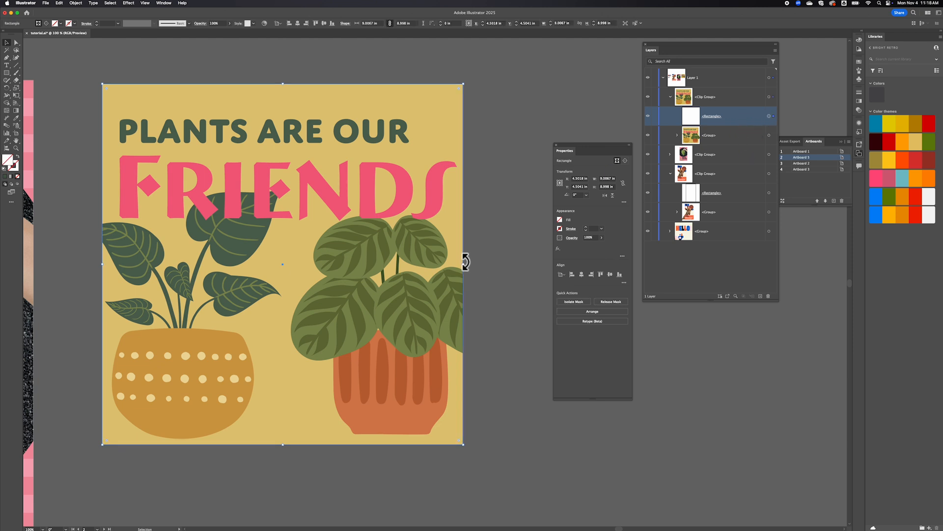
mouse_move(465, 268)
left_mouse_down()
mouse_move(491, 270)
mouse_move(465, 268)
left_mouse_up()
left_click(476, 262)
Inspect the clipped plants design up close and review all four artboards side by side
scroll(458, 385, "left", 2)
scroll(458, 384, "down", 2)
scroll(457, 375, "left", 3)
scroll(457, 374, "down", 1)
scroll(457, 375, "right", 3)
scroll(457, 374, "up", 1)
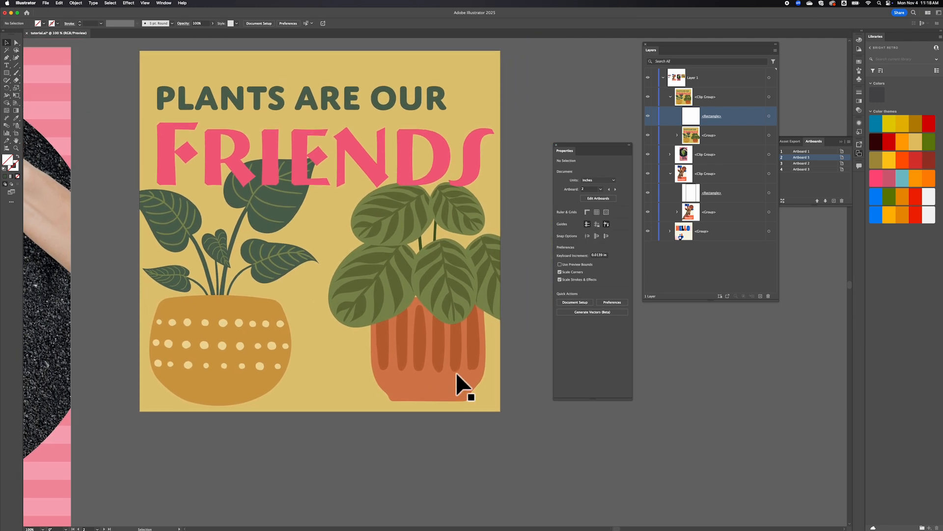
key("super+minus")
key("super+minus")
key("super+minus")
key("super+minus")
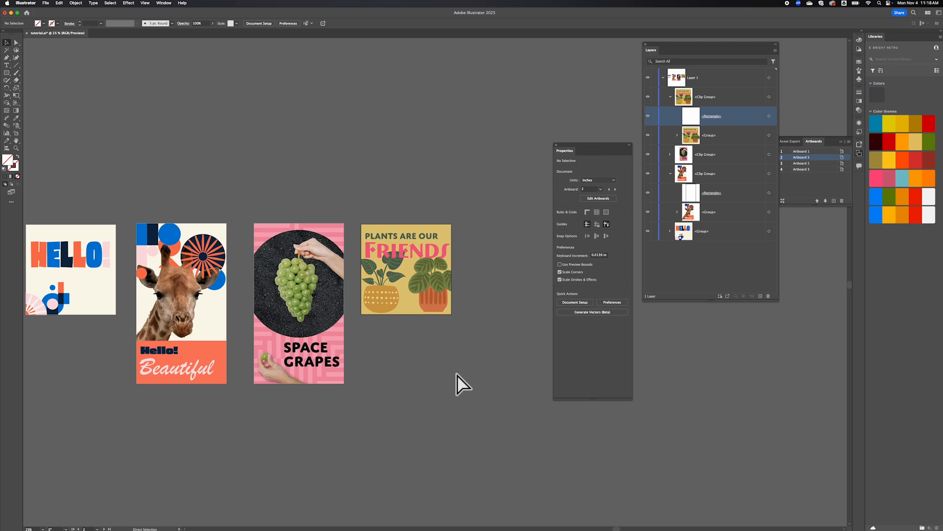
scroll(456, 374, "left", 3)
scroll(456, 374, "down", 2)
scroll(457, 374, "right", 2)
scroll(456, 373, "left", 1)
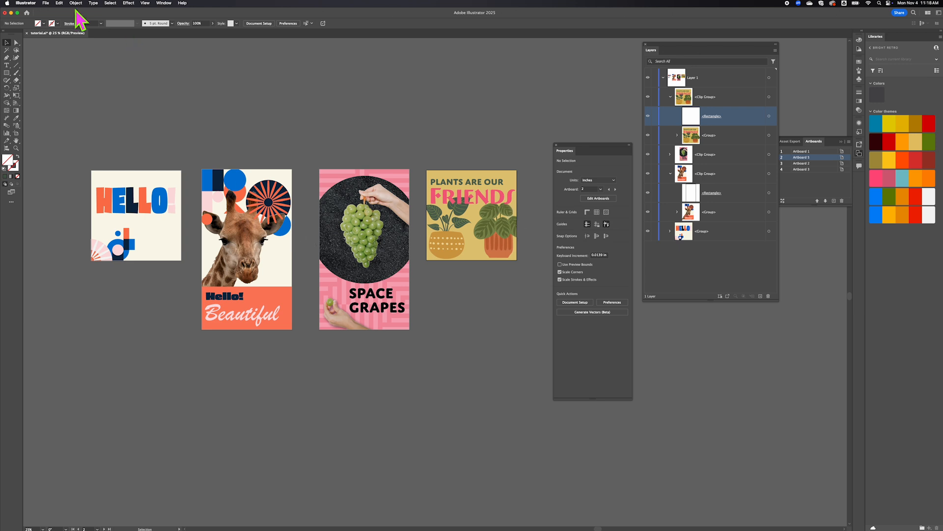
Set up an export of the document in JPEG (jpg) format using all artboards
left_click(47, 3)
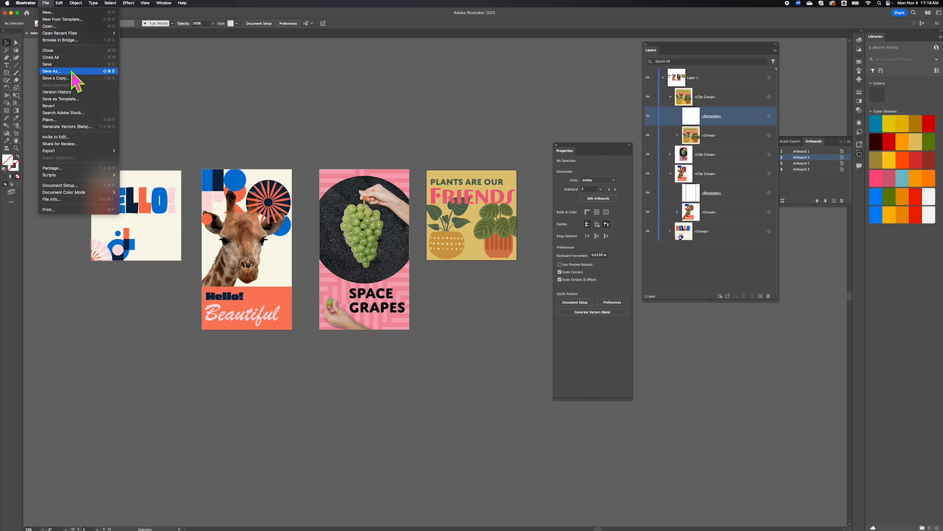
mouse_move(73, 151)
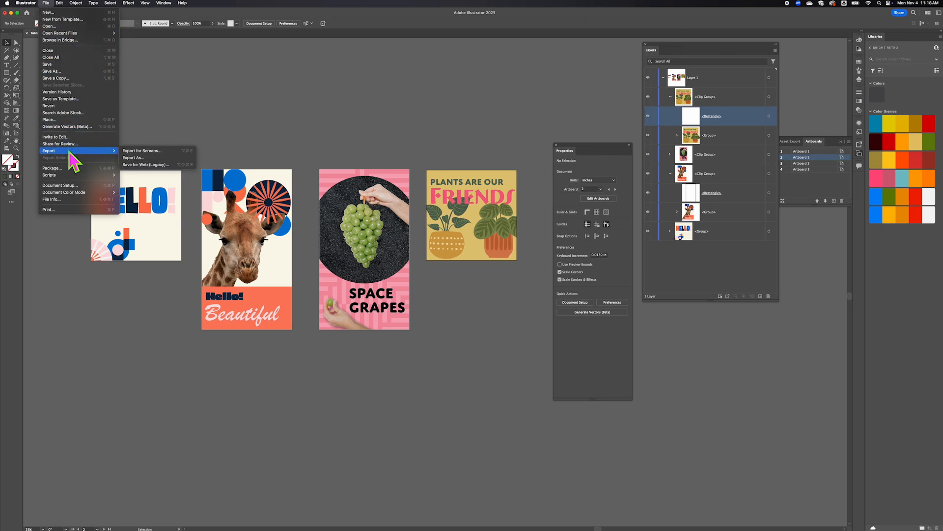
left_click(134, 158)
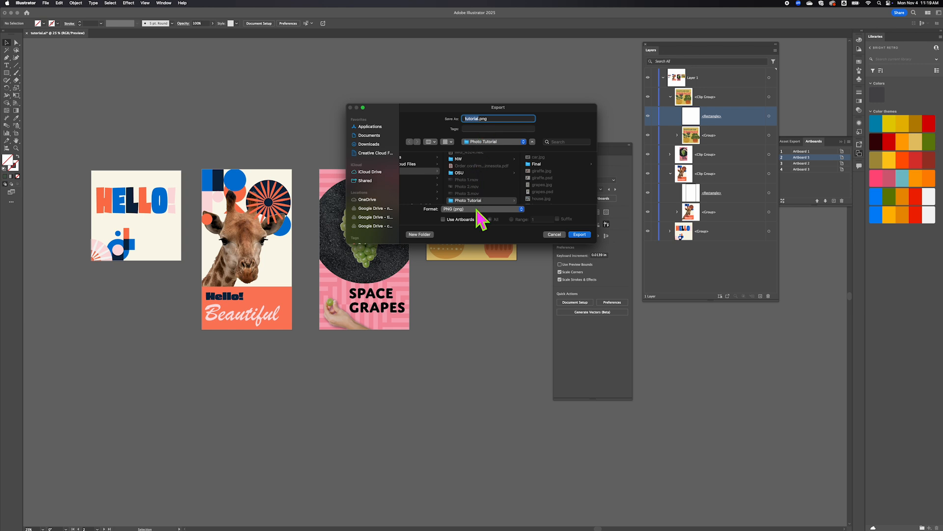
left_click(481, 216)
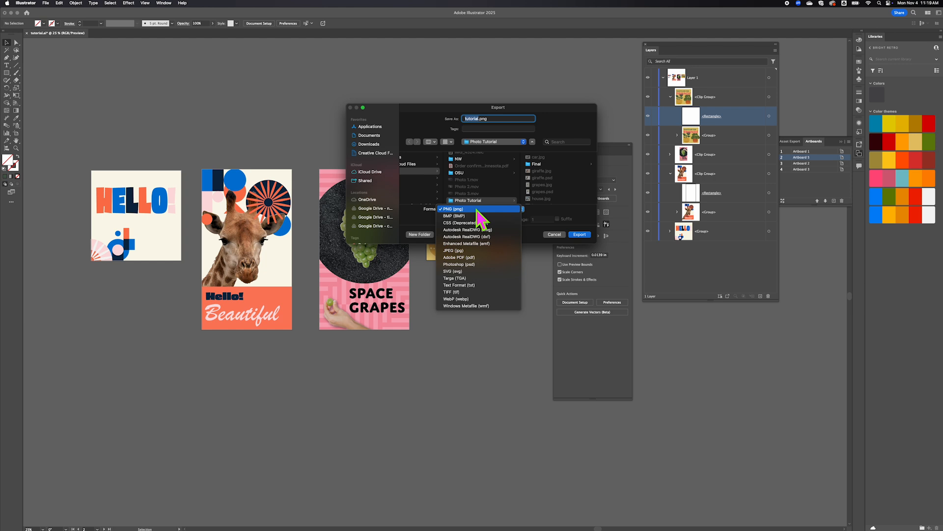
left_click(472, 250)
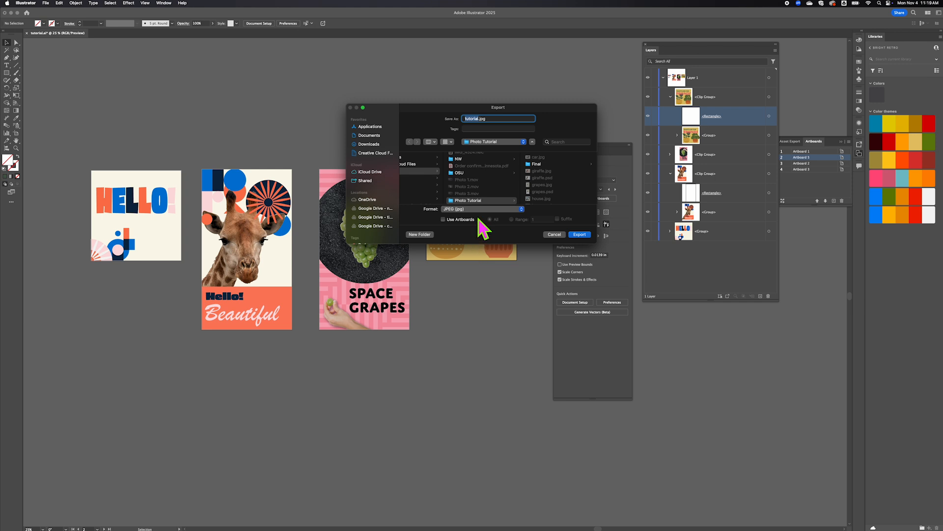
left_click(444, 220)
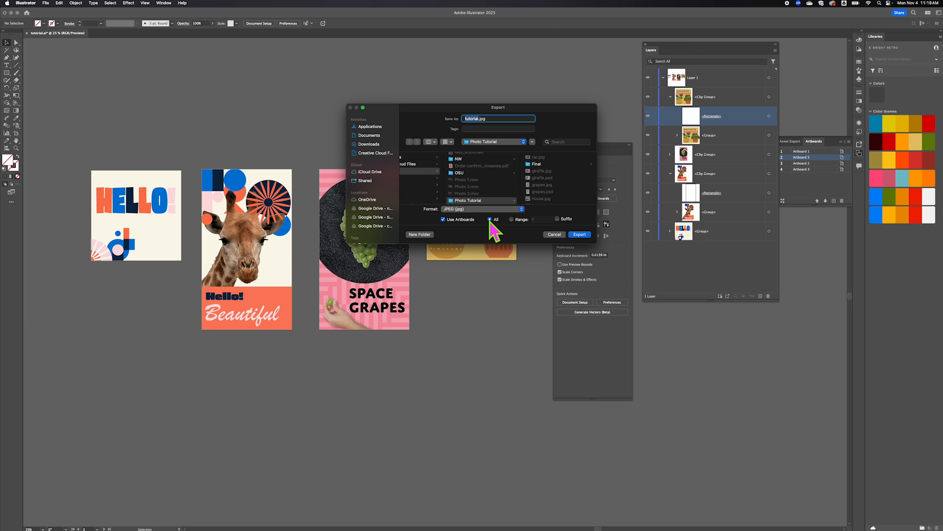
Export the JPEGs into the Final folder, accepting the RGB color model and High (300 ppi) resolution
left_click(536, 165)
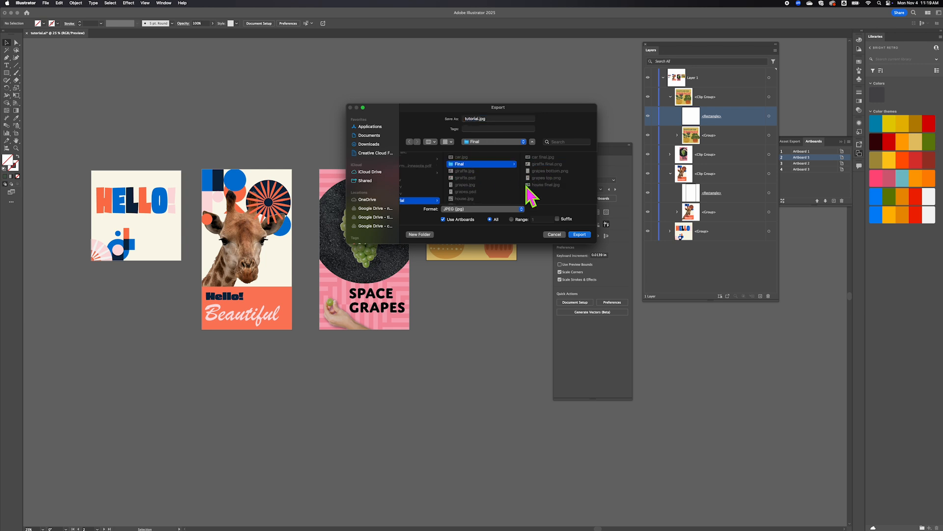
left_click(581, 234)
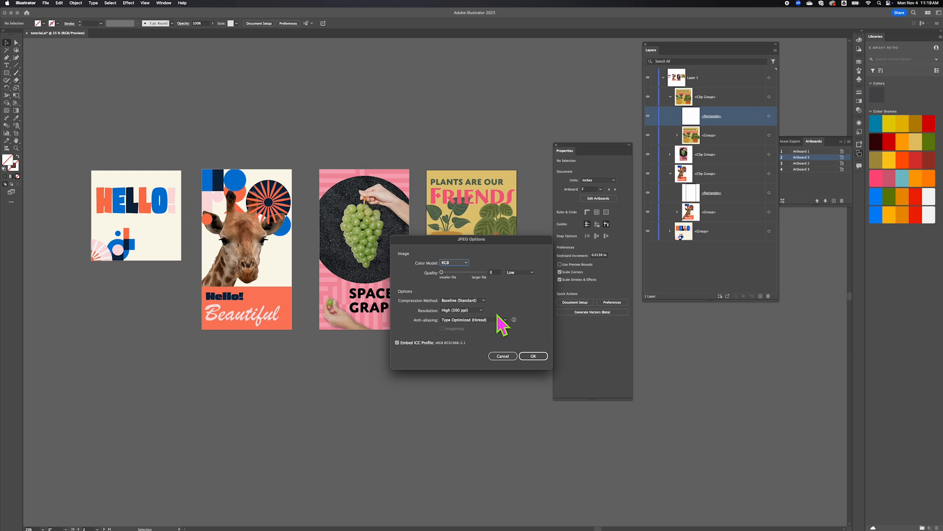
left_click(533, 357)
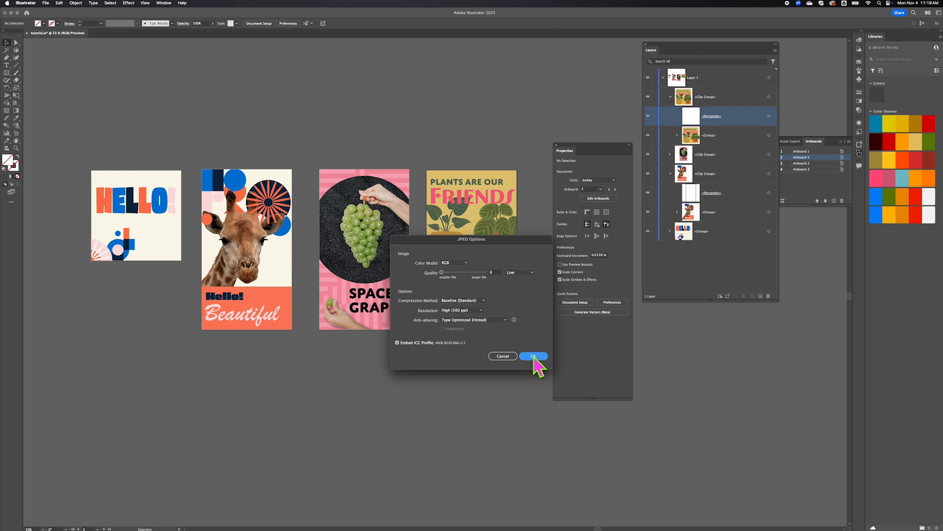
left_click(533, 356)
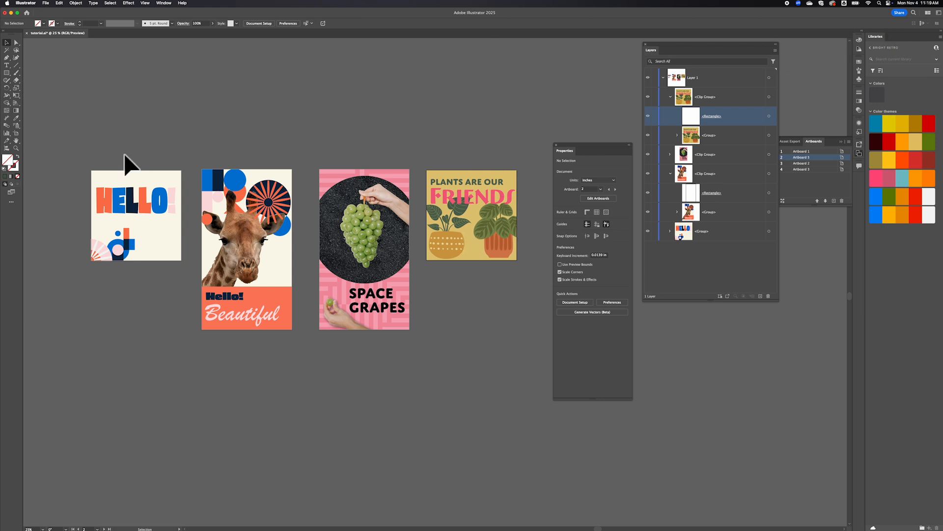
Switch to Finder, close the Vecteezy plant folder window, and open the Final folder inside Photo Tutorial
left_click(11, 13)
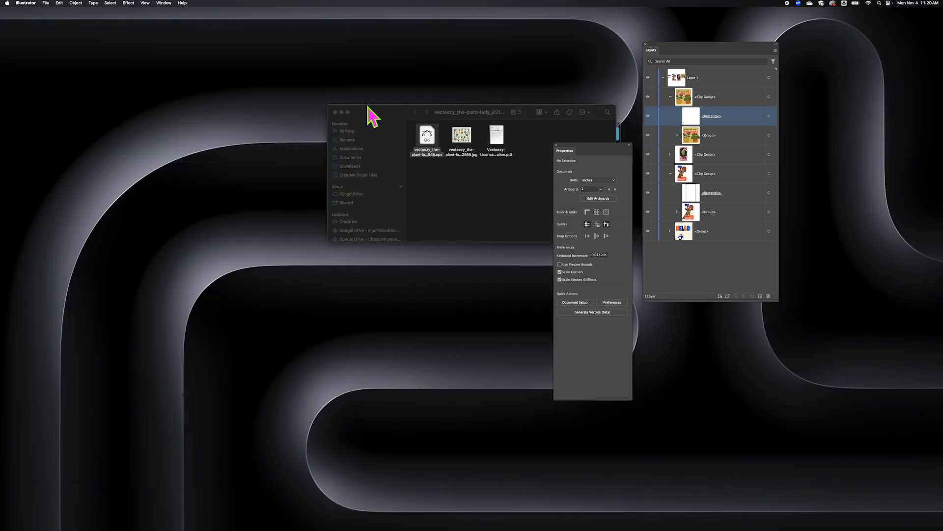
left_click_drag(368, 108, 317, 108)
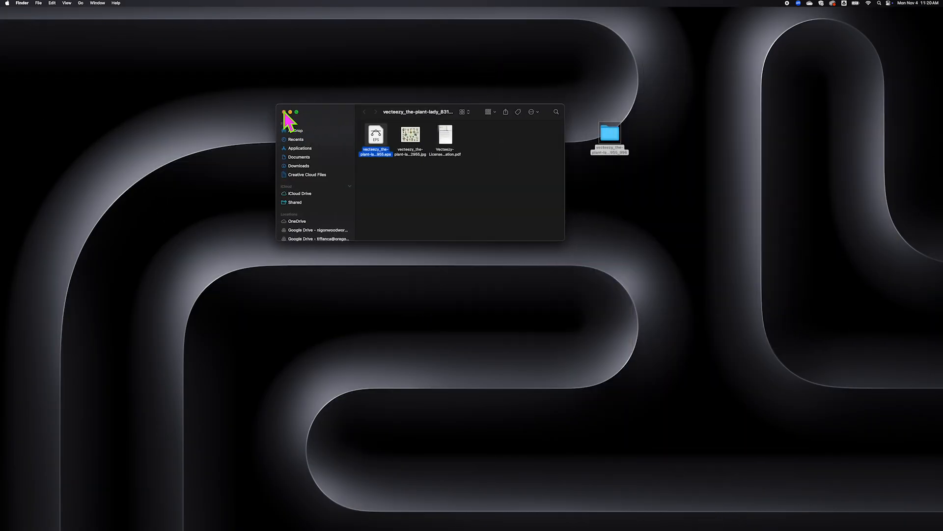
left_click(284, 112)
double_click(408, 205)
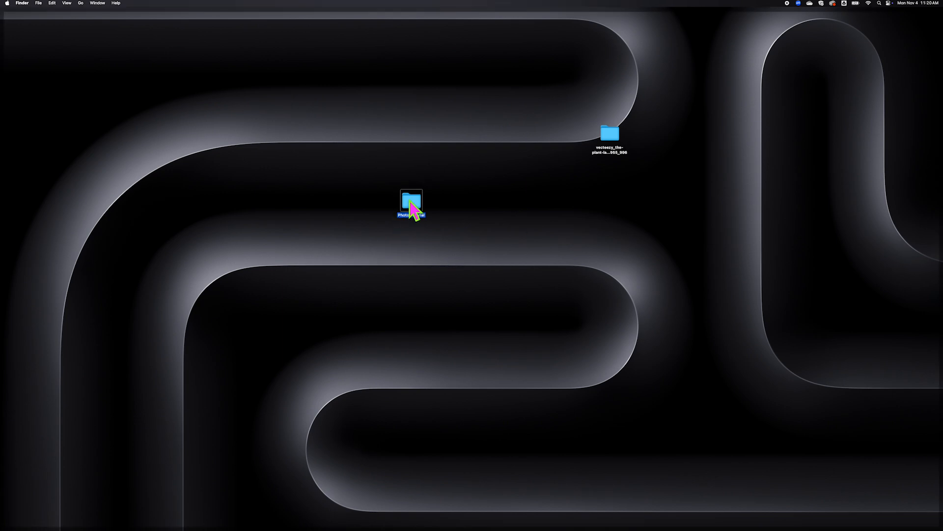
double_click(347, 197)
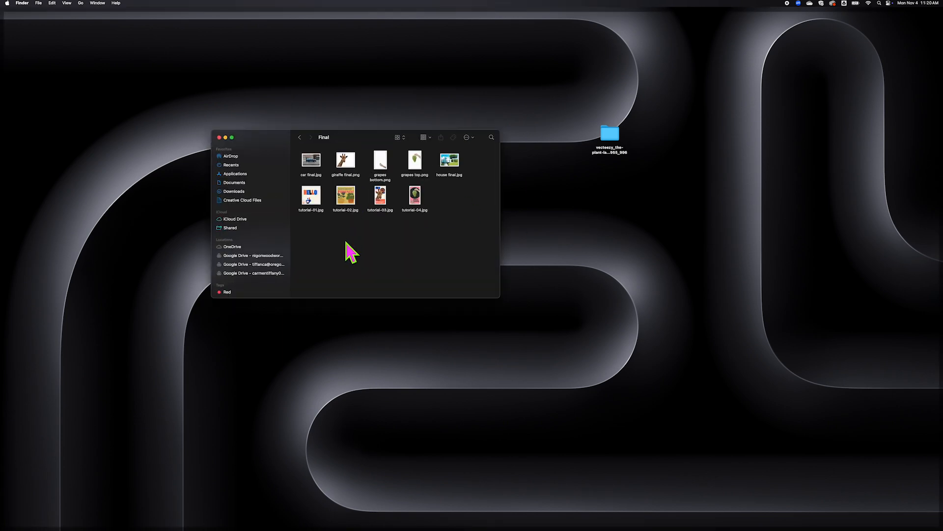
Preview car final.jpg and house final.jpg in the Final folder
left_click(316, 158)
key("space")
key("space")
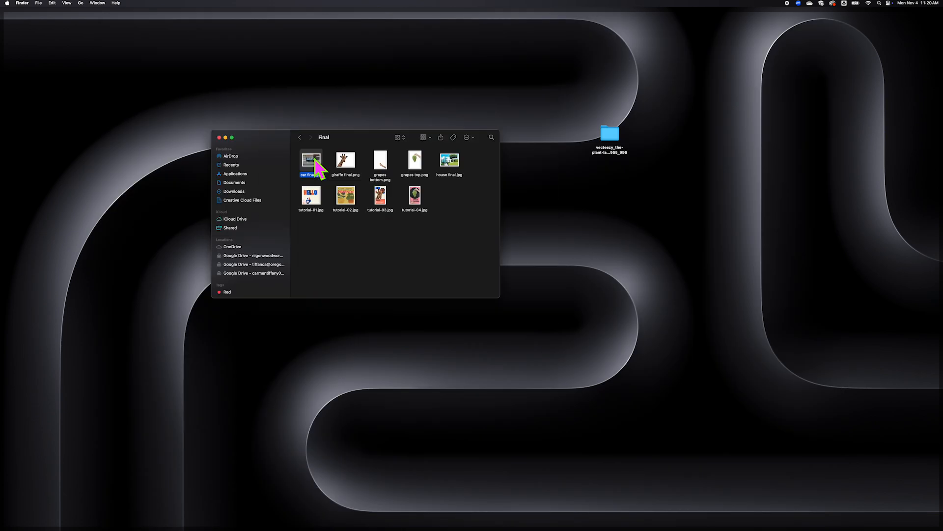
left_click(451, 161)
key("space")
key("space")
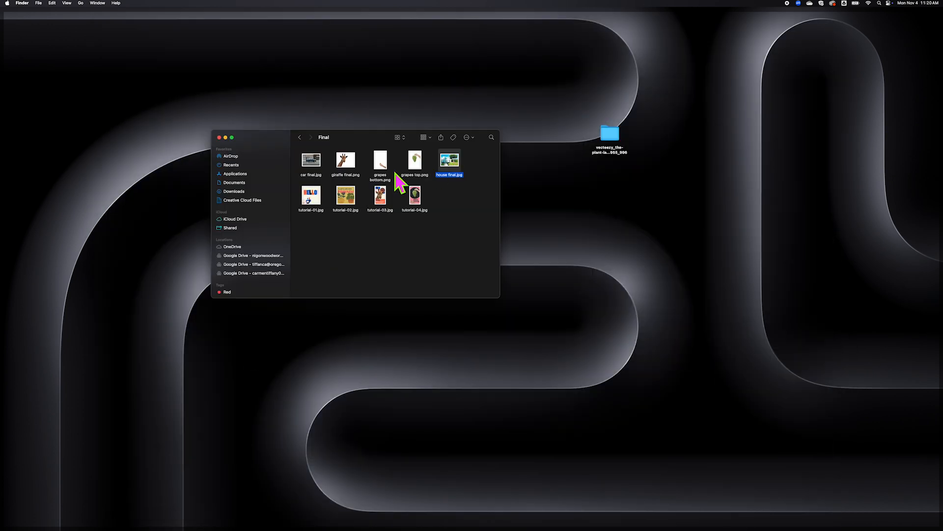
Preview the exported images from tutorial-01.jpg to tutorial-04.jpg, close the preview, and move the folder window aside
left_click(311, 199)
key("space")
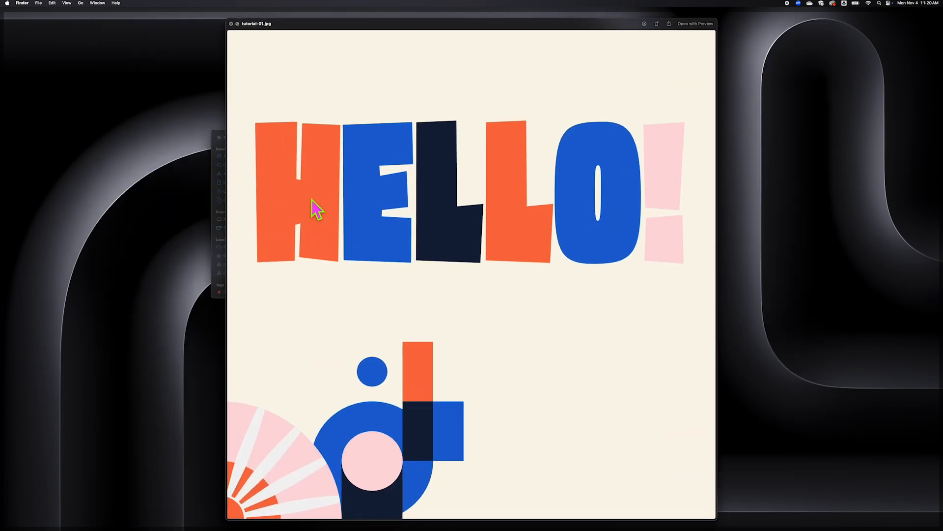
key("Right")
key("Right")
key("Right")
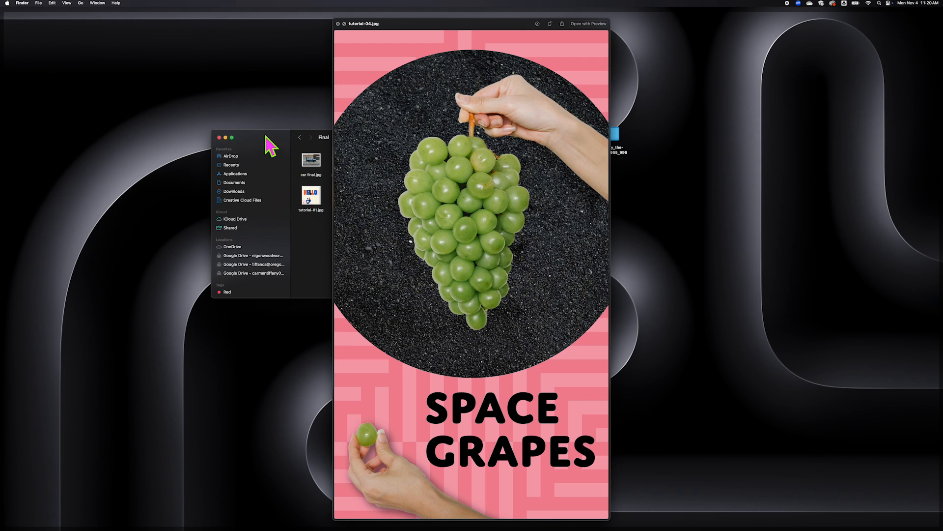
left_click(338, 23)
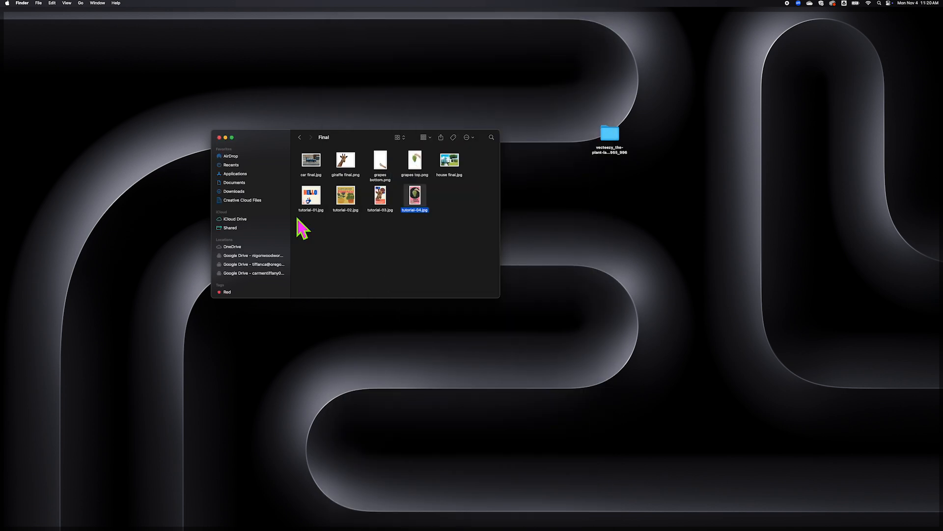
left_click_drag(257, 147, 120, 48)
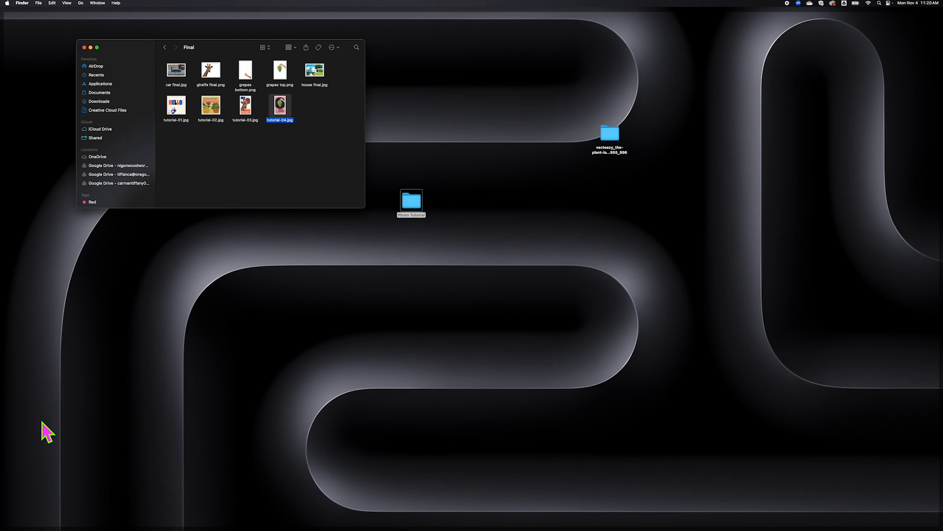
left_click(303, 168)
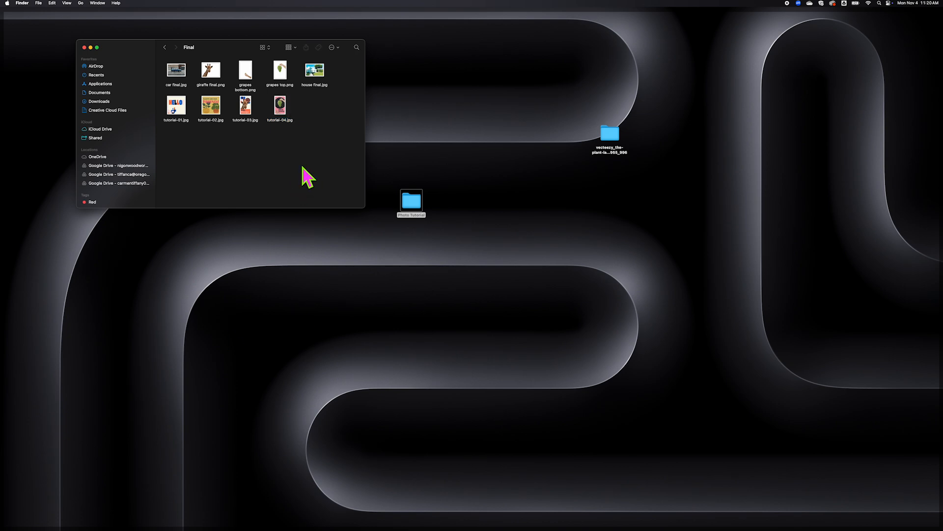
Switch back to Illustrator and open the settings for a new document
left_click(288, 220)
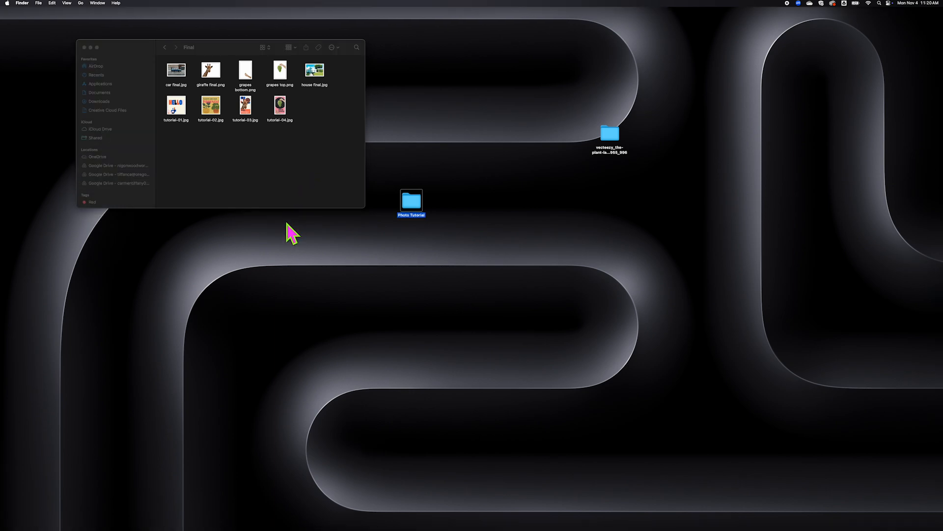
left_click(288, 225)
mouse_move(233, 520)
left_click(326, 520)
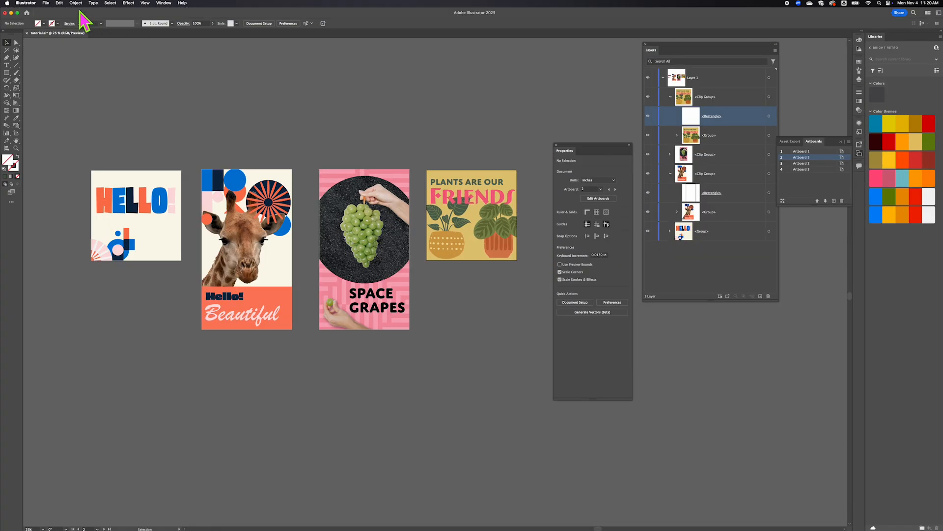
left_click(46, 3)
left_click(55, 14)
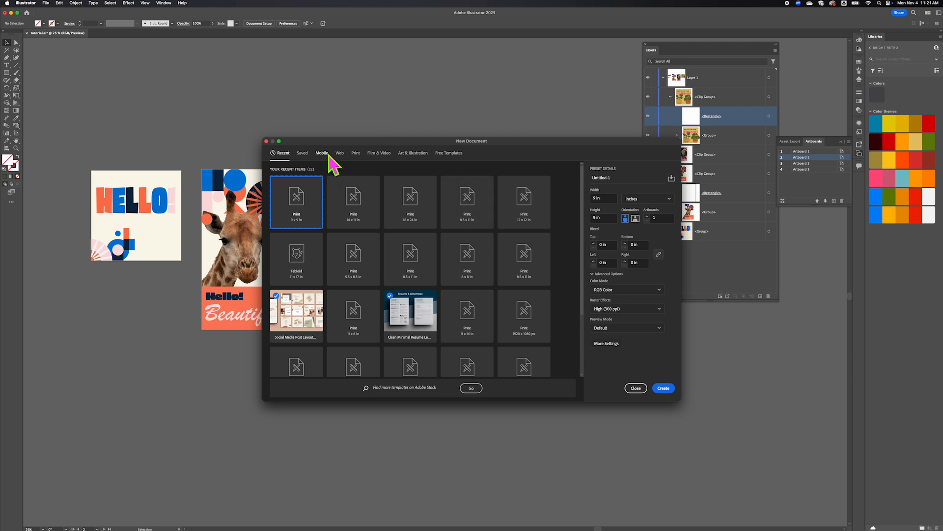
Look through the Art & Illustration, Web, Mobile, Print, Film & Video and Free Templates presets, and return to the recent presets
left_click(411, 155)
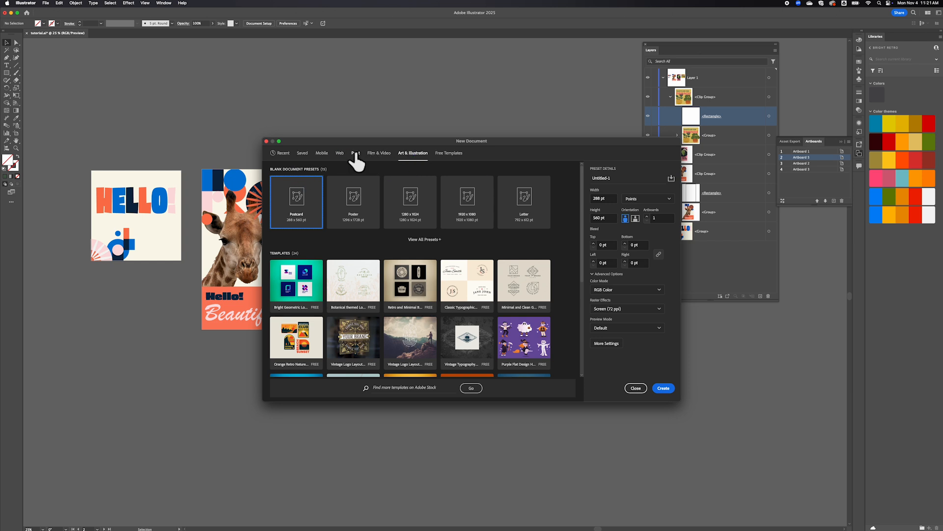
left_click(340, 154)
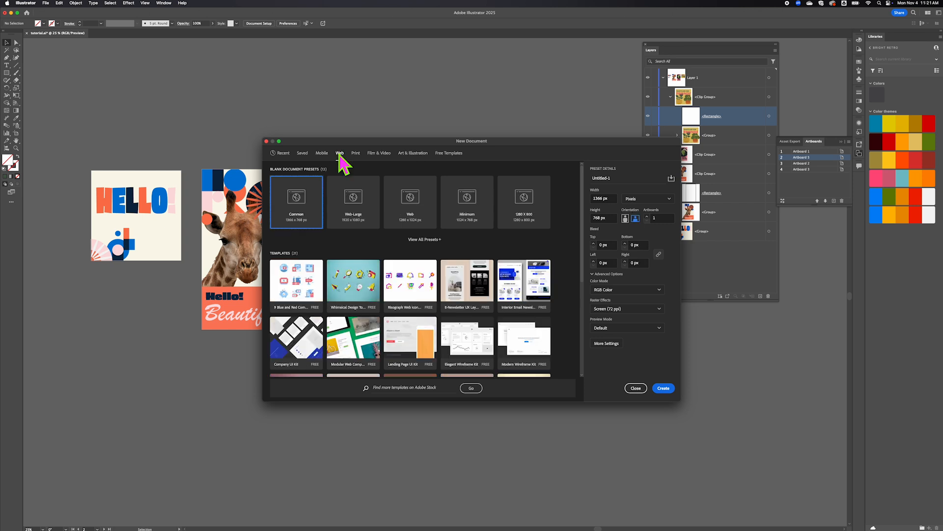
left_click(321, 154)
left_click(355, 155)
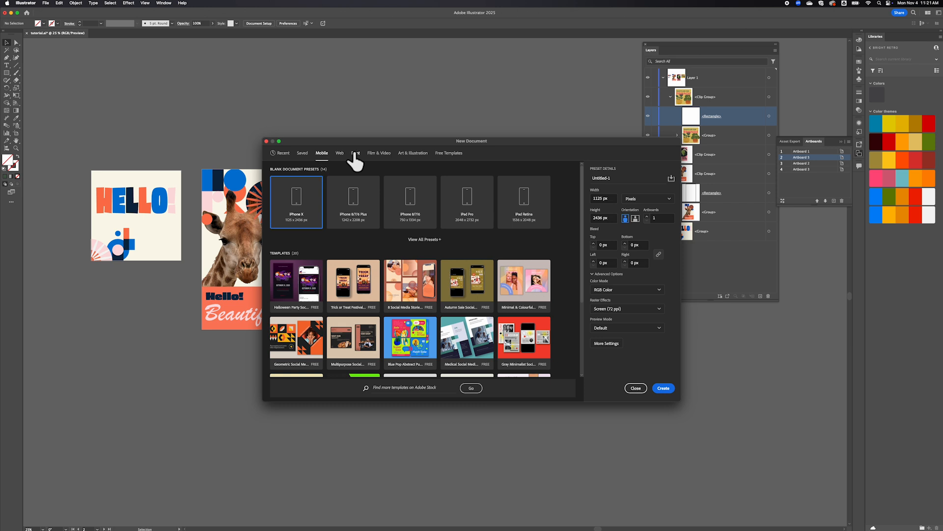
left_click(381, 157)
left_click(418, 154)
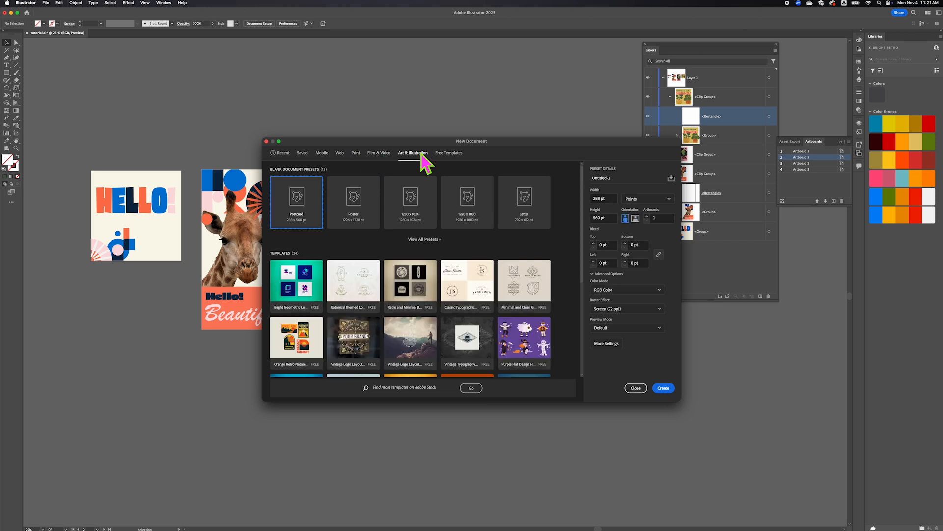
left_click(449, 153)
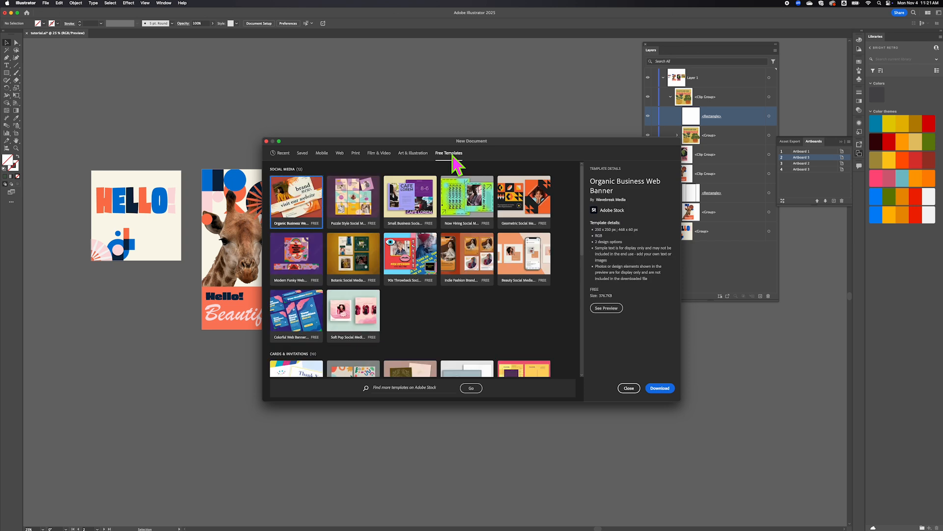
left_click(281, 153)
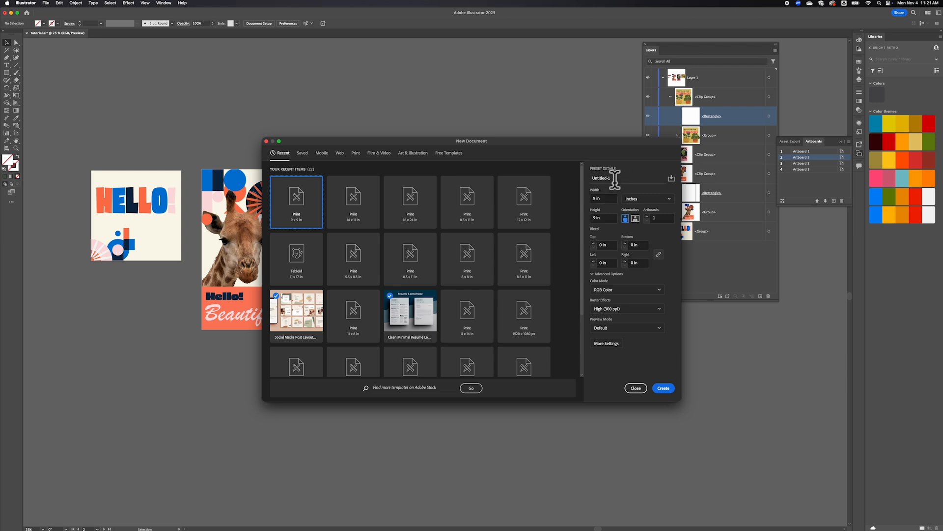
Create a new document named Final Photo Tut, 8.5 in wide and 11 in high
left_click_drag(614, 177, 586, 179)
left_click(608, 198)
type("8.5")
left_click(649, 181)
left_click(614, 215)
type("11")
key("Tab")
left_click(662, 389)
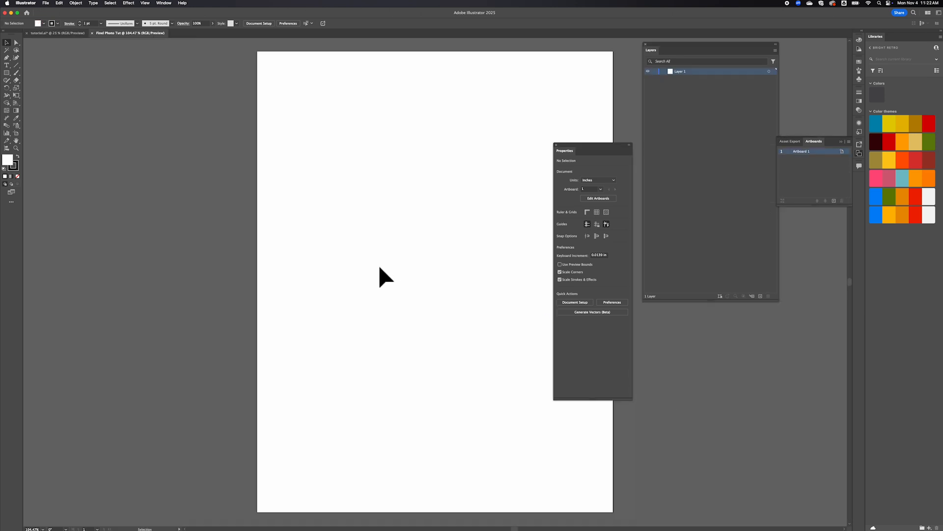
Start placing files into the blank document and show the contents of the Final folder as icons
scroll(379, 266, "right", 5)
scroll(379, 267, "up", 2)
scroll(380, 267, "down", 1)
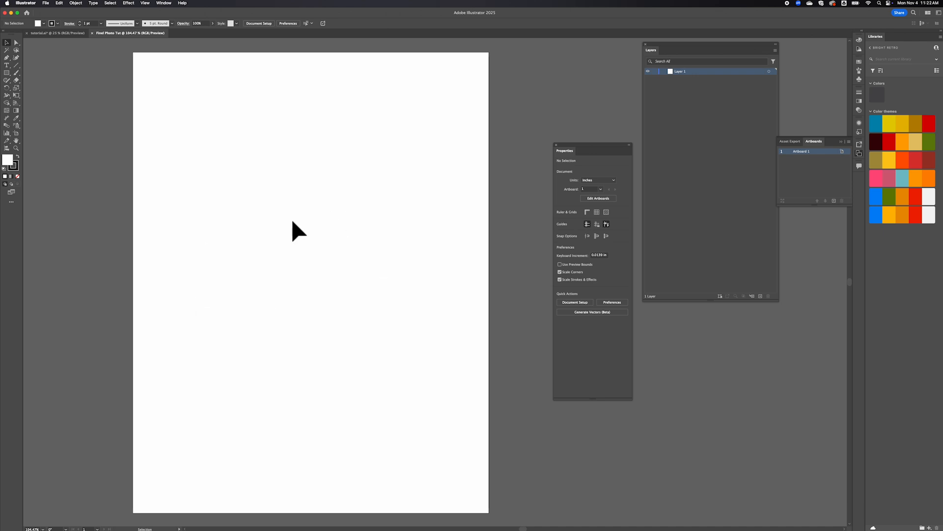
left_click(46, 3)
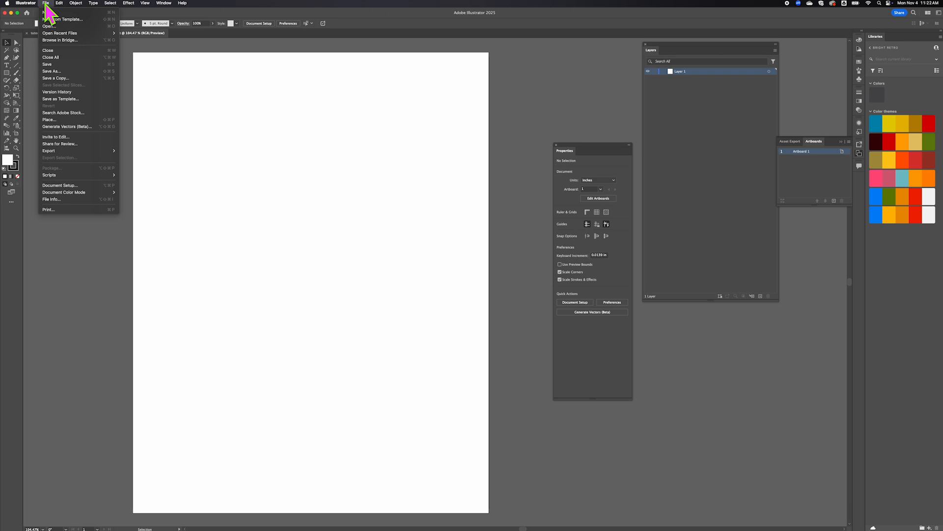
mouse_move(73, 151)
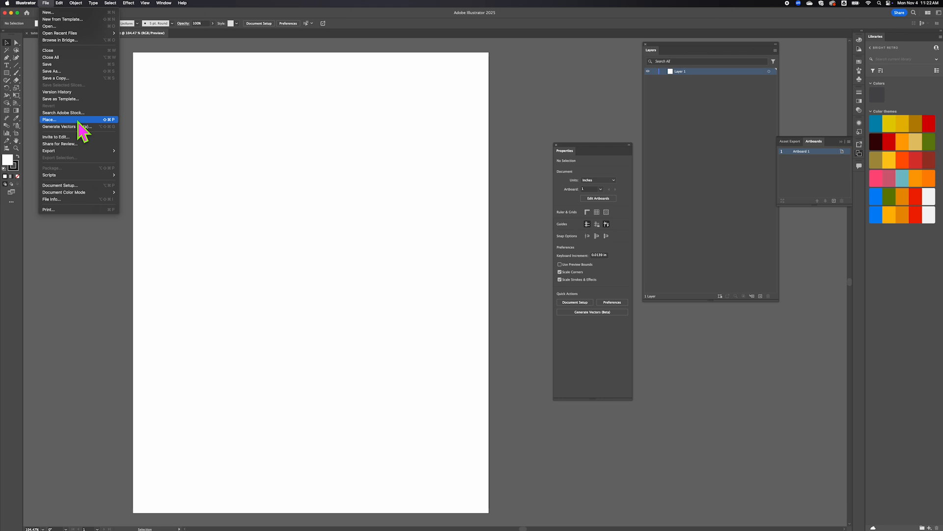
left_click(78, 121)
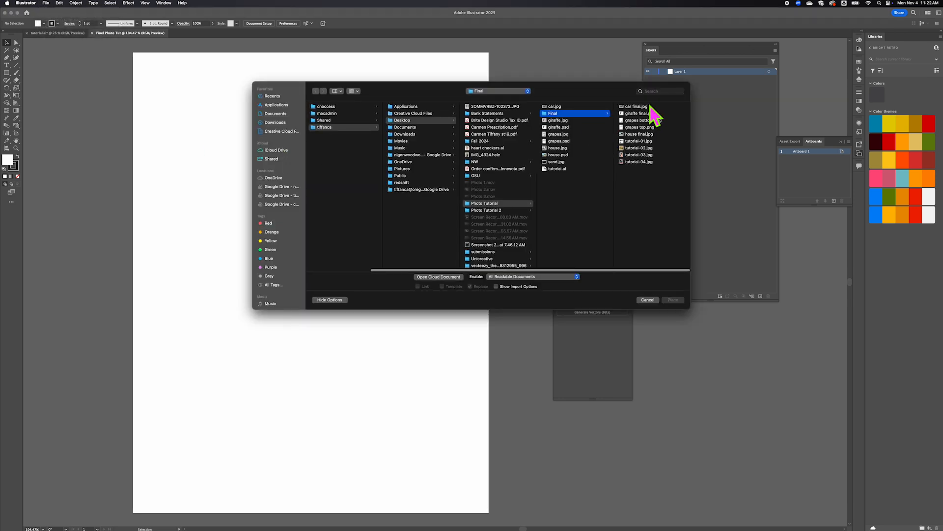
left_click(636, 106)
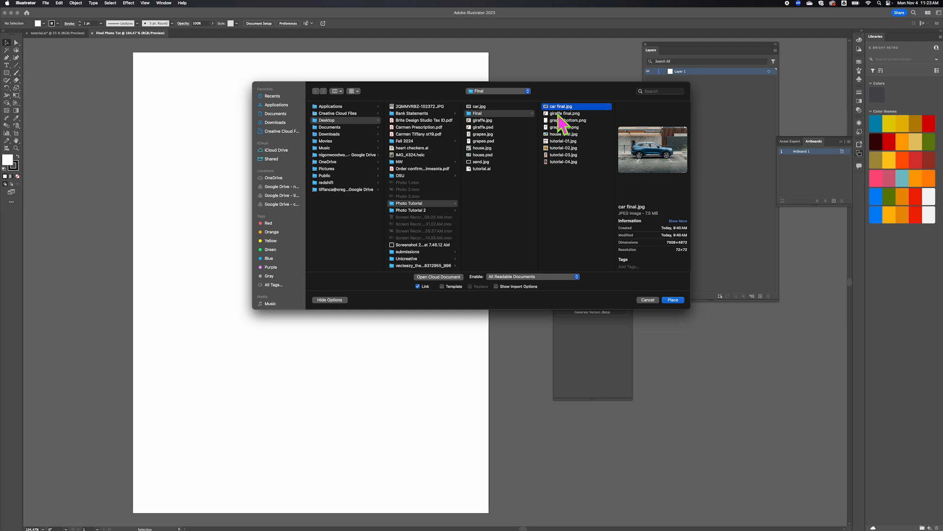
left_click(339, 91)
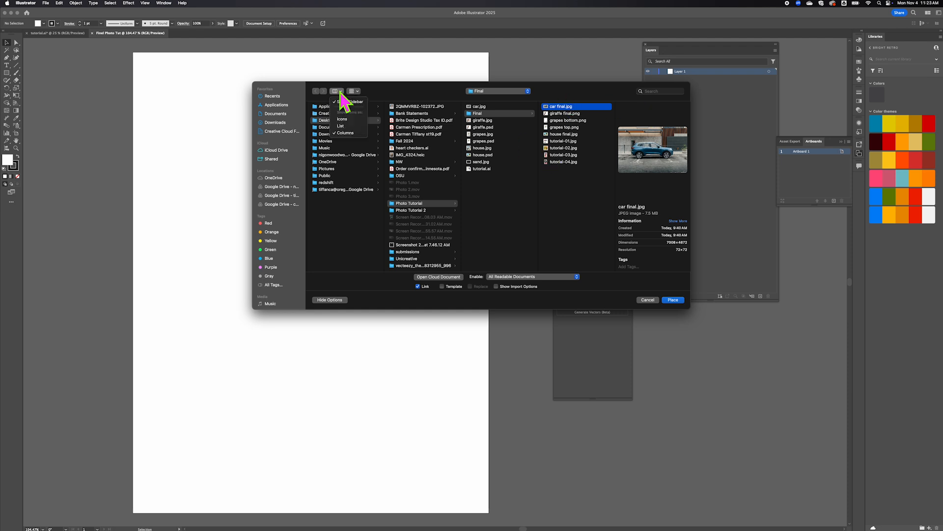
left_click(342, 120)
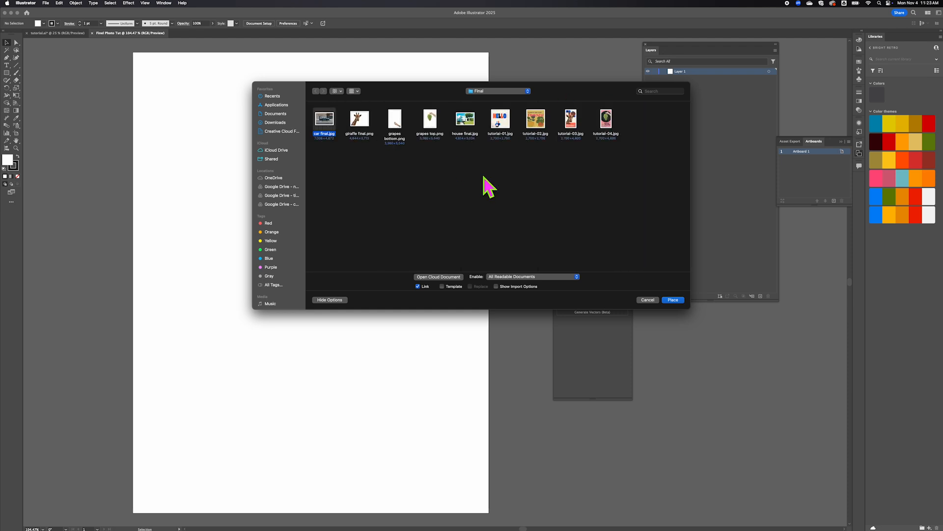
Load car final.jpg, house final.jpg and tutorial-01.jpg through tutorial-04.jpg together for linked placement
left_click(350, 202)
left_click(330, 131)
left_click(471, 126, "super")
left_click(499, 124, "super")
left_click(535, 123, "super")
left_click(566, 124, "super")
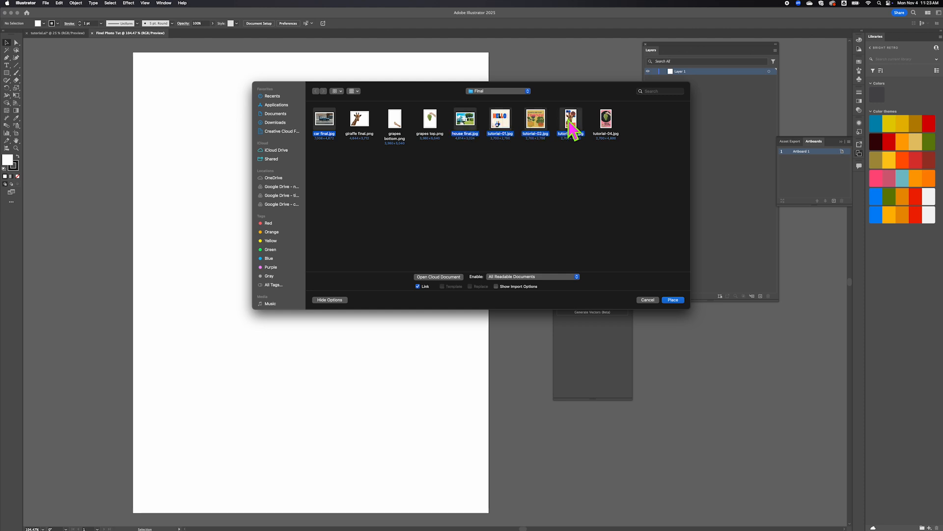
left_click(606, 124, "super")
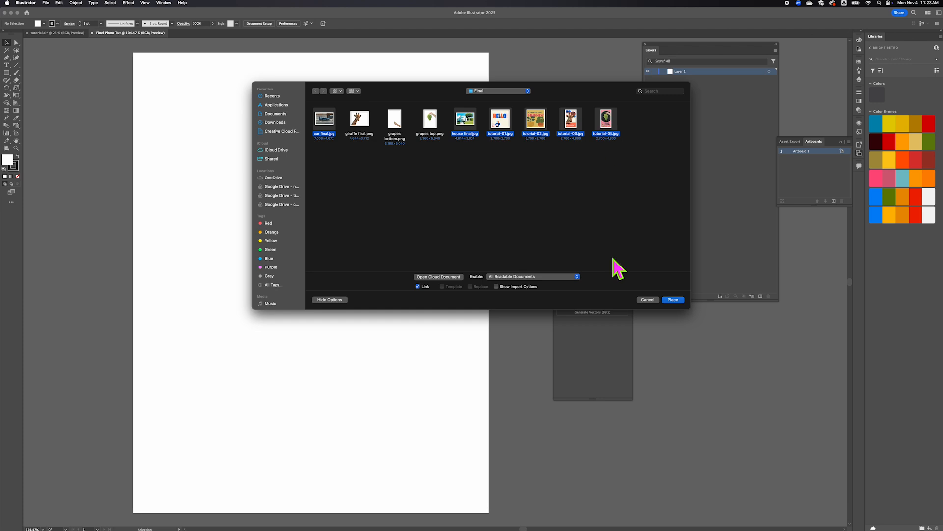
left_click(675, 300)
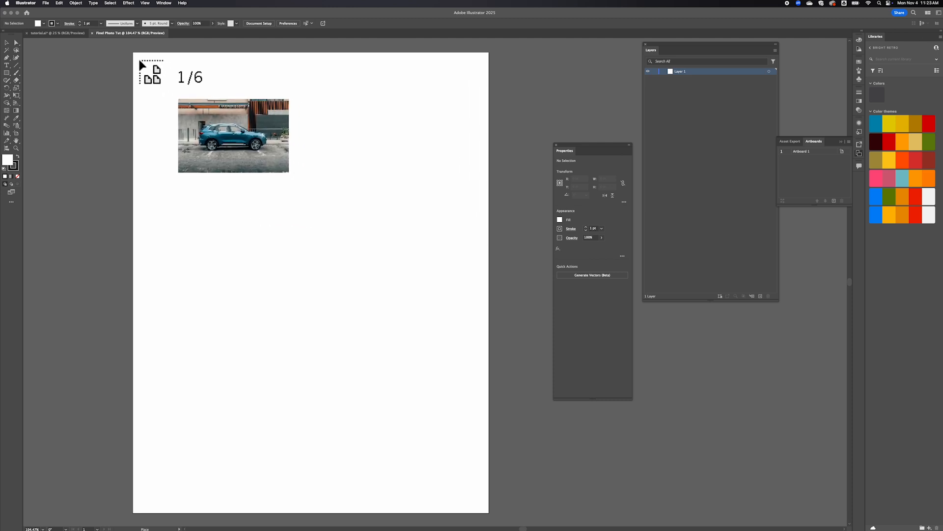
Place the car (about 3.67 in wide) and house (about 3.83 in) side by side, with HELLO and plants (about 3.33 in) below
mouse_move(140, 59)
left_mouse_down()
mouse_move(179, 134)
mouse_move(312, 206)
mouse_move(293, 193)
left_mouse_up()
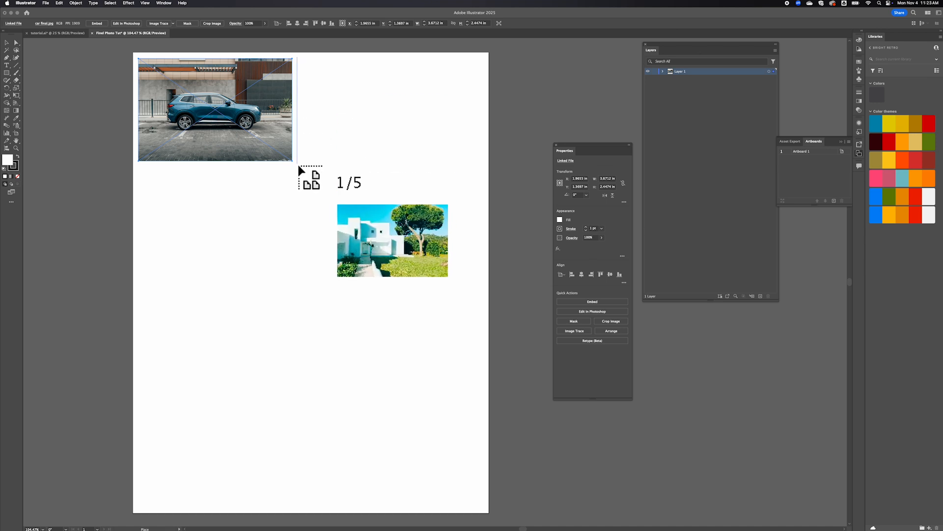
left_click_drag(297, 57, 459, 213)
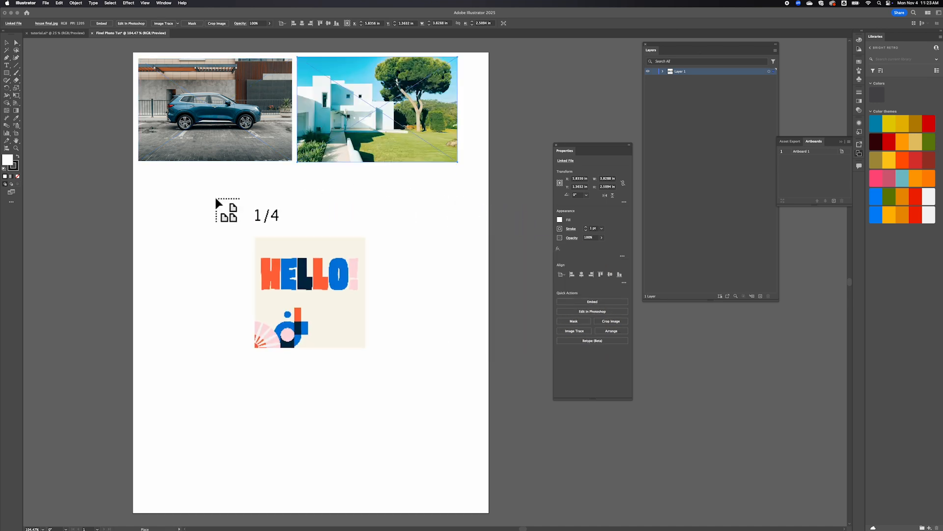
left_click_drag(140, 169, 465, 308)
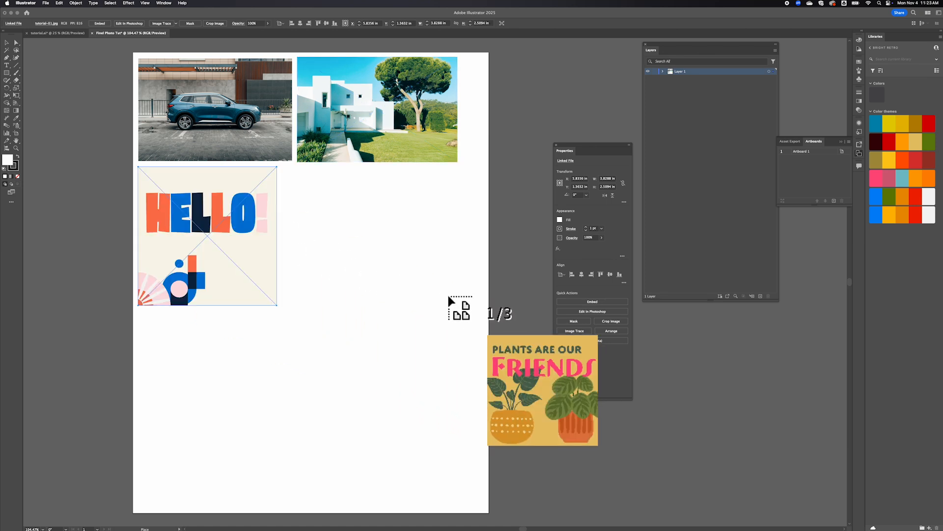
left_click_drag(283, 168, 476, 308)
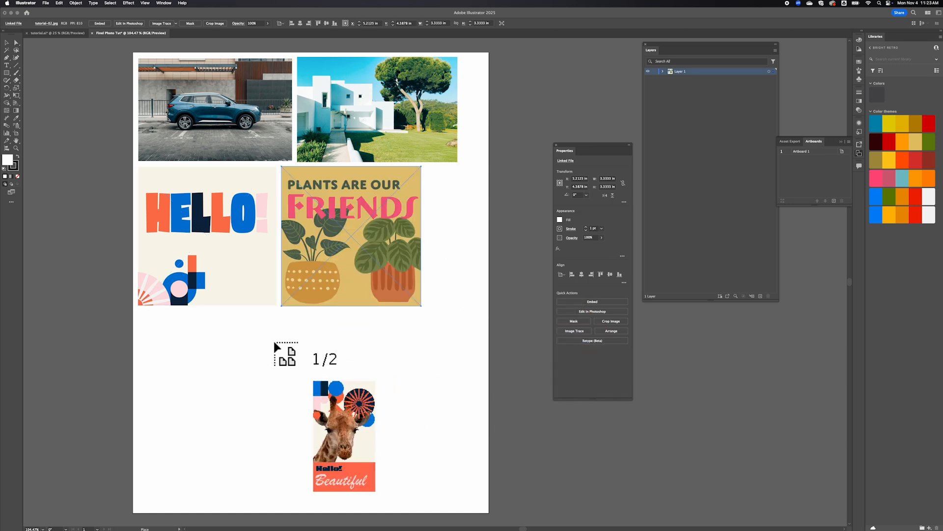
Place the giraffe and Space Grapes posters side by side at the page bottom, each about 2.69 in wide and 4.8 in high
scroll(273, 341, "down", 2)
scroll(273, 341, "left", 1)
left_click_drag(175, 260, 311, 459)
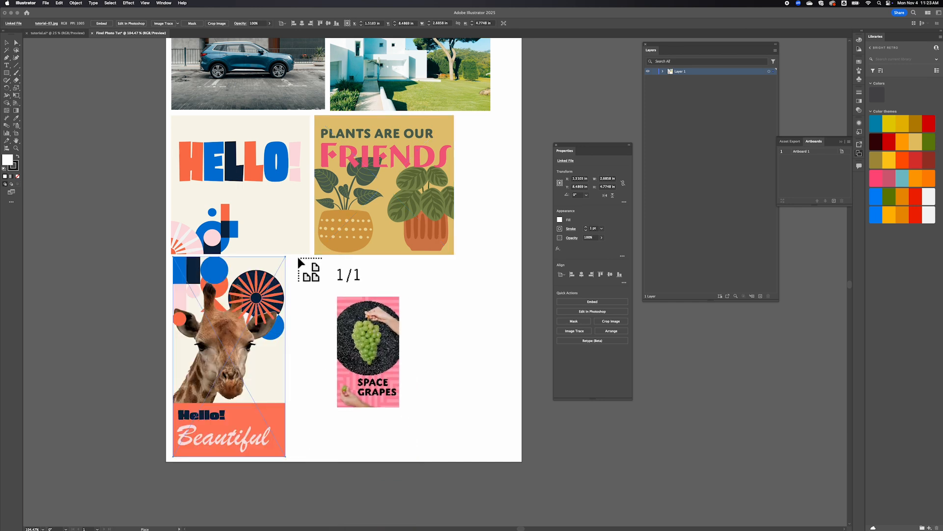
left_click_drag(293, 258, 450, 462)
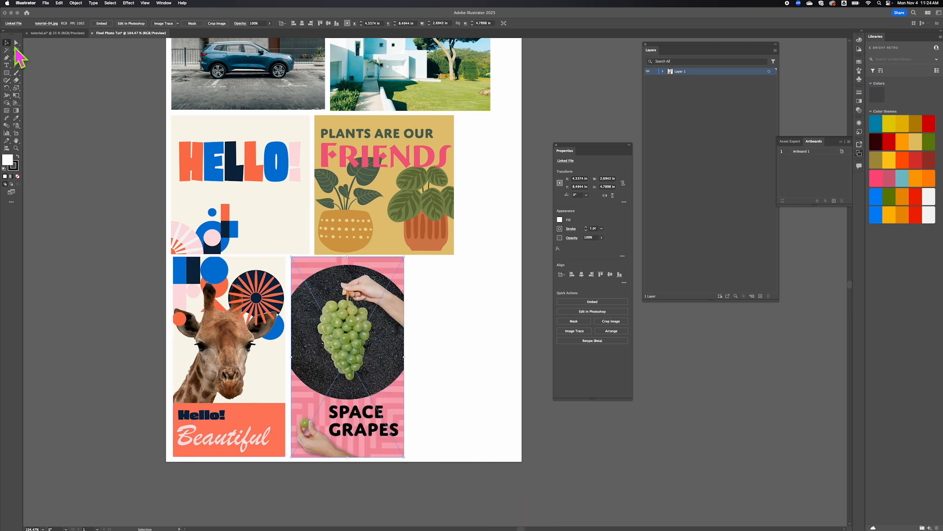
Move the Space Grapes and plants images toward the page's right edge, and nudge the giraffe poster slightly left
left_click(470, 351)
left_click_drag(356, 322, 467, 323)
left_click(480, 346)
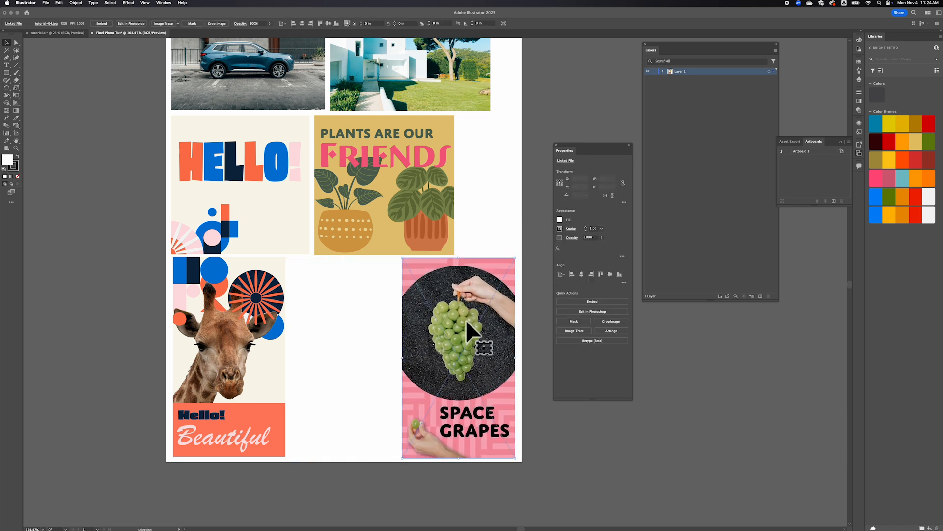
left_click_drag(394, 199, 427, 199)
mouse_move(199, 328)
left_mouse_down()
mouse_move(309, 331)
mouse_move(196, 329)
left_mouse_up()
left_click(88, 319)
Start saving a copy of the layout in the Final folder and set its format to Adobe PDF (pdf)
scroll(177, 269, "right", 3)
scroll(177, 269, "up", 2)
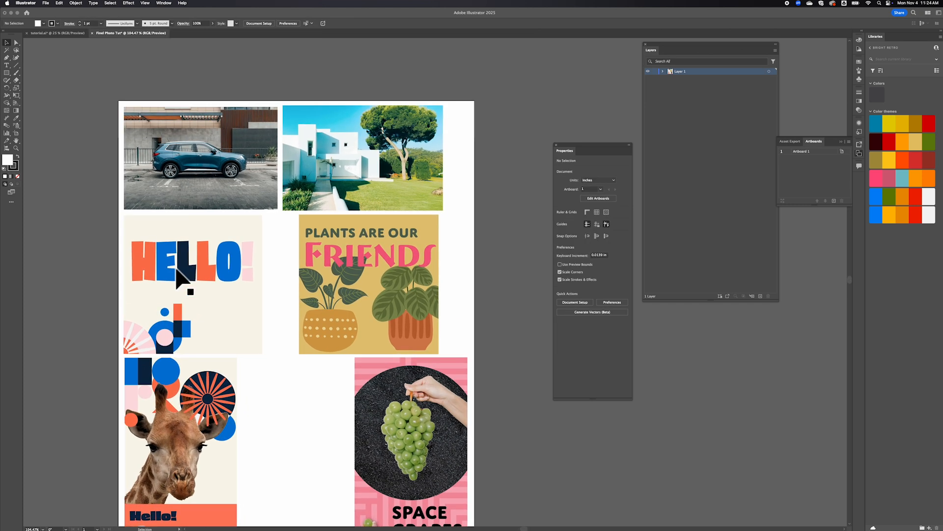
scroll(176, 269, "up", 1)
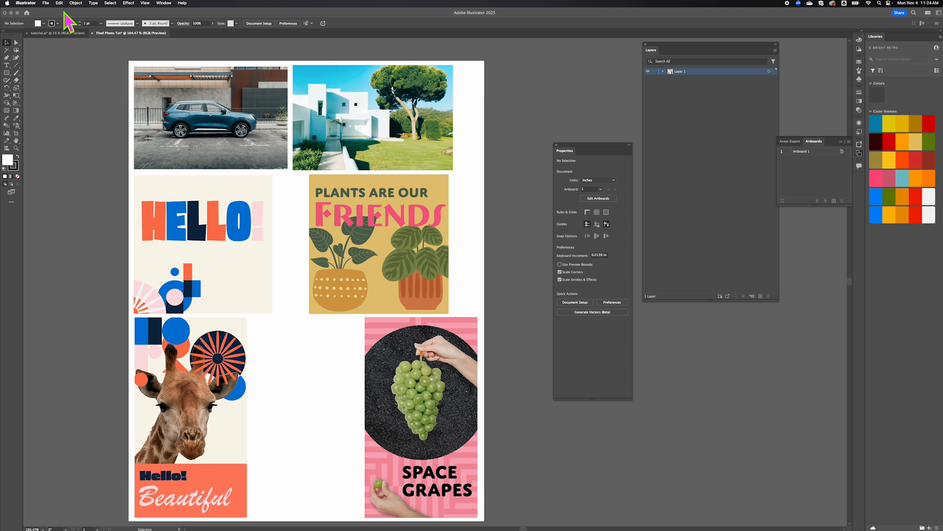
left_click(47, 4)
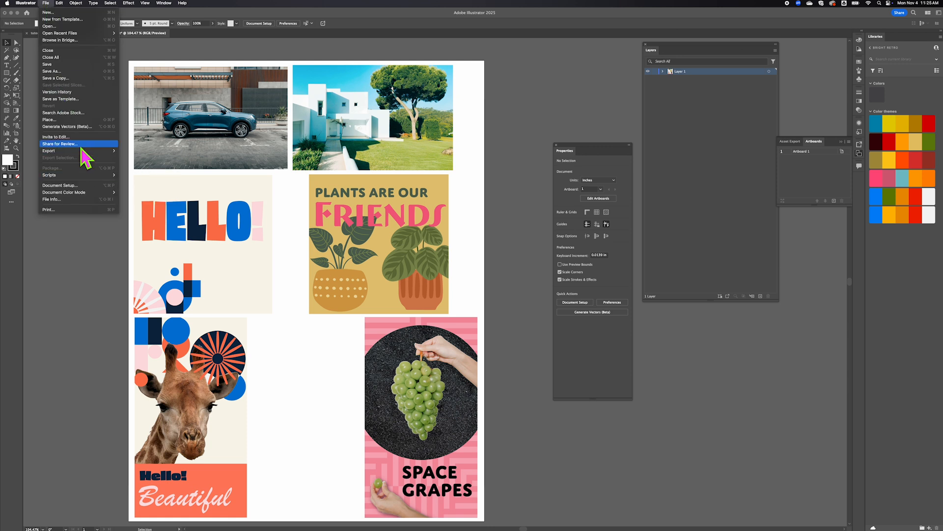
mouse_move(81, 151)
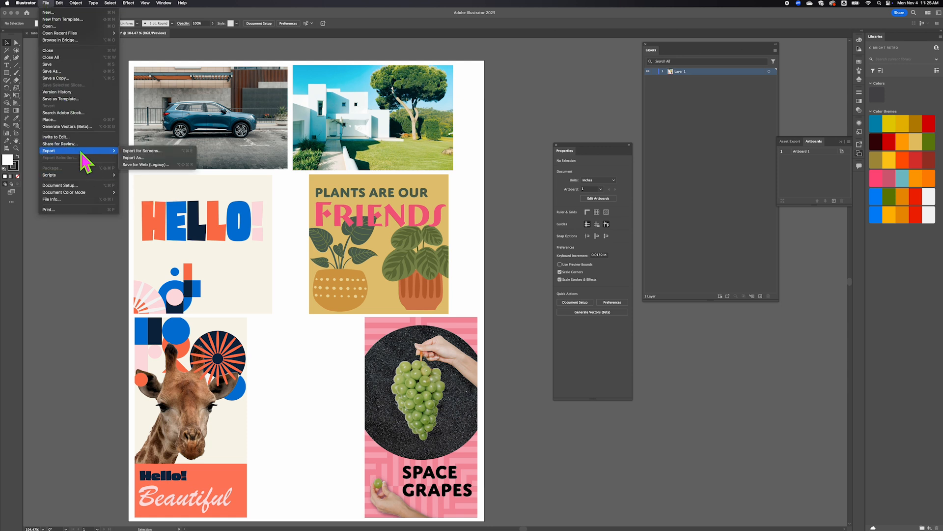
mouse_move(69, 36)
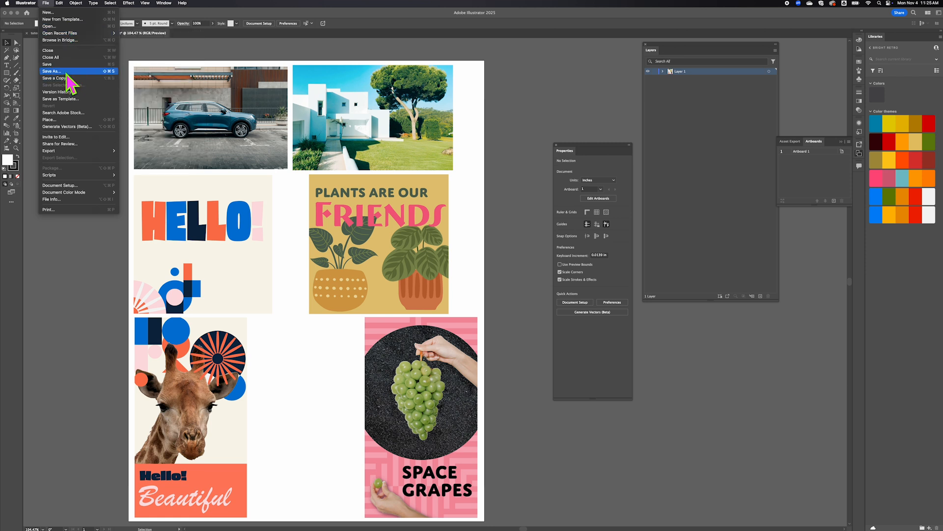
left_click(68, 78)
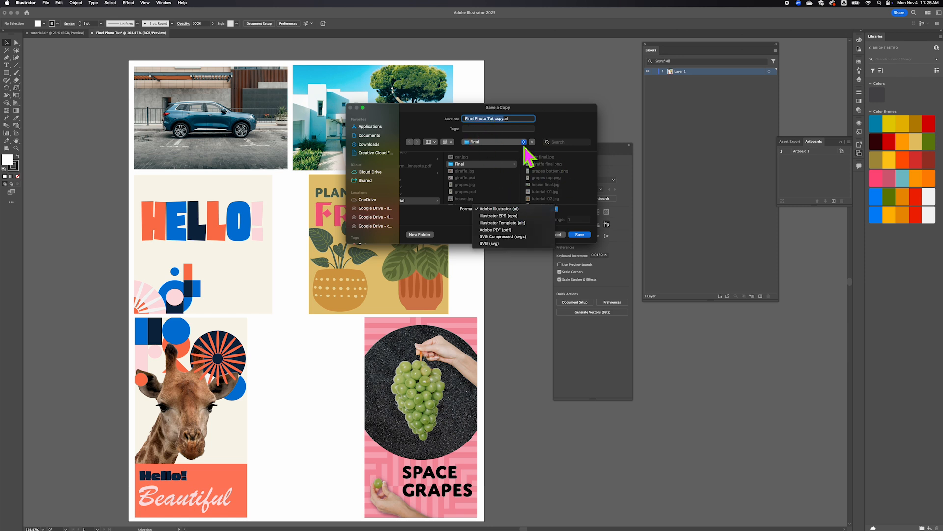
left_click(511, 229)
Edit the PDF's file name, removing "copy", and continue to the Adobe PDF save options
left_click(501, 120)
key("BackSpace")
key("BackSpace")
key("BackSpace")
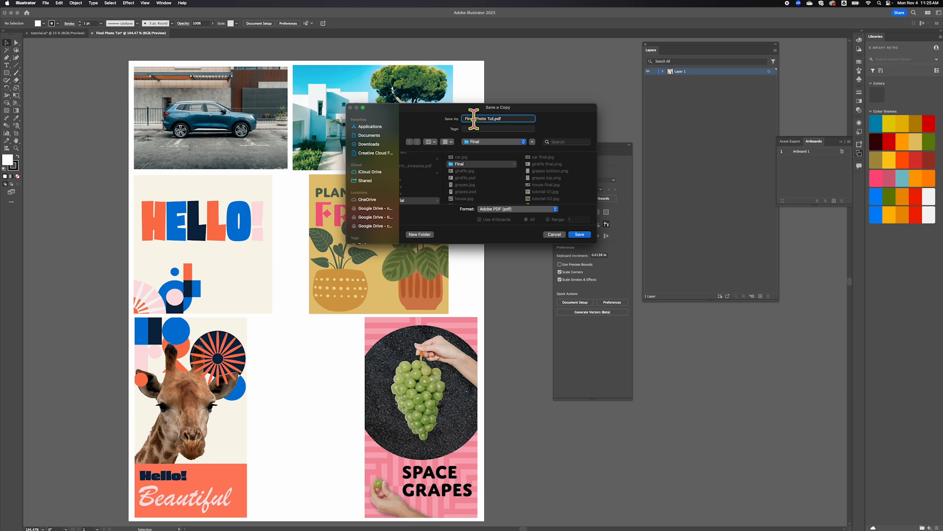
key("BackSpace")
key("BackSpace")
key("BackSpace")
type("al")
left_click(580, 234)
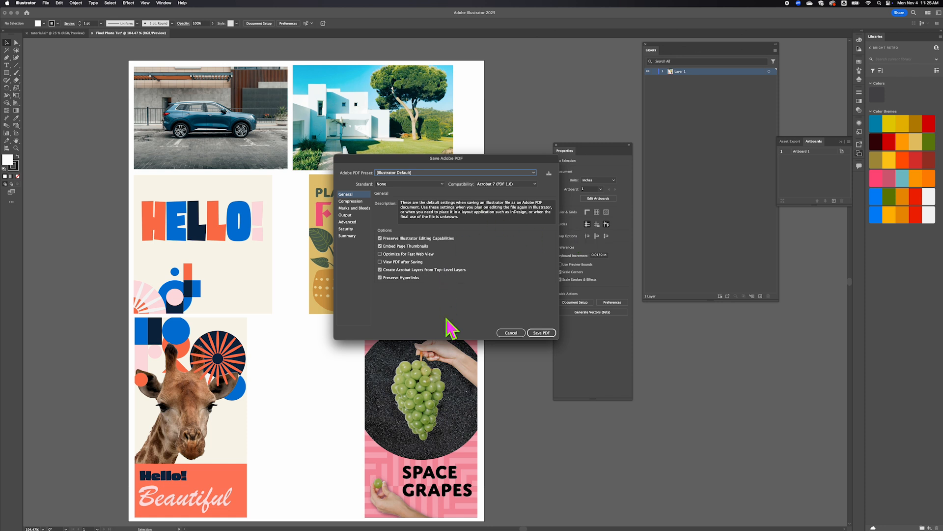
Save the PDF with the [Illustrator Default] preset and minimize the Illustrator window to reveal the Final folder
left_click(547, 335)
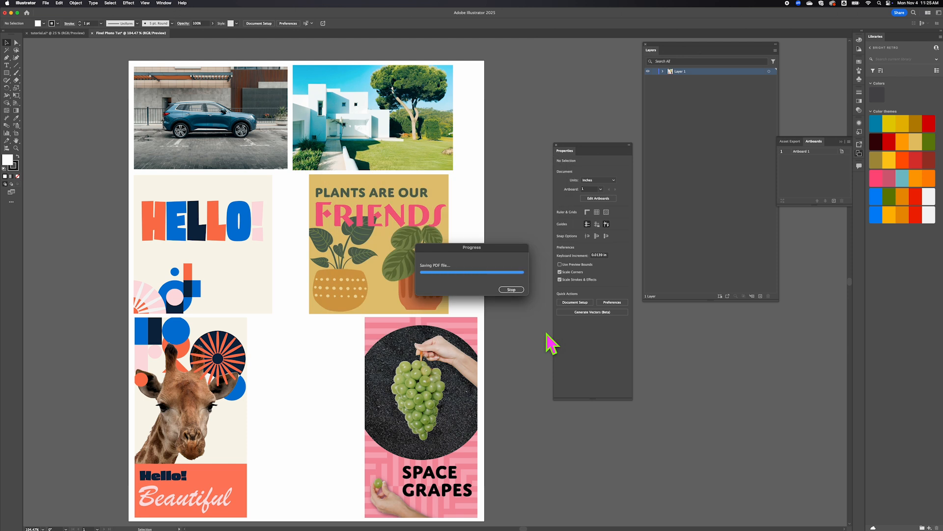
left_click(11, 12)
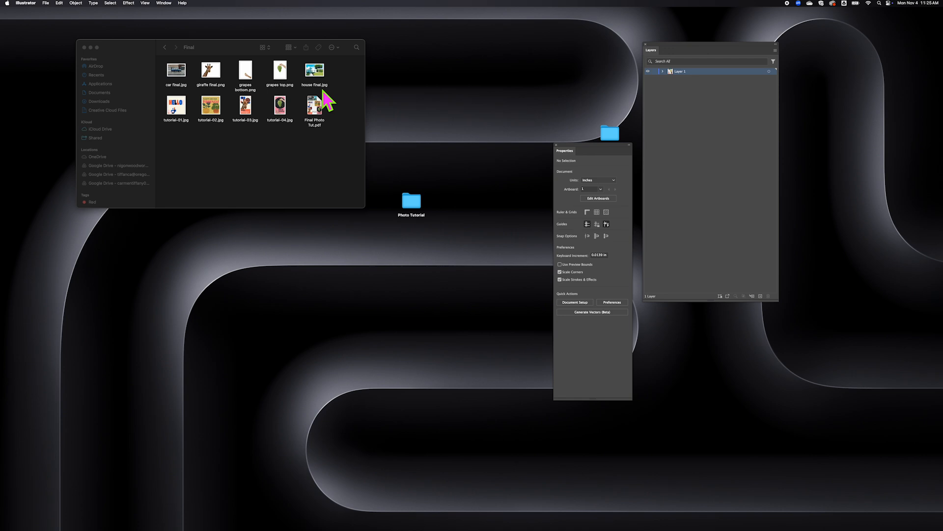
Preview Final Photo Tut.pdf from the Final folder in Finder to check the page layout, and close the preview and folder window
left_click(314, 104)
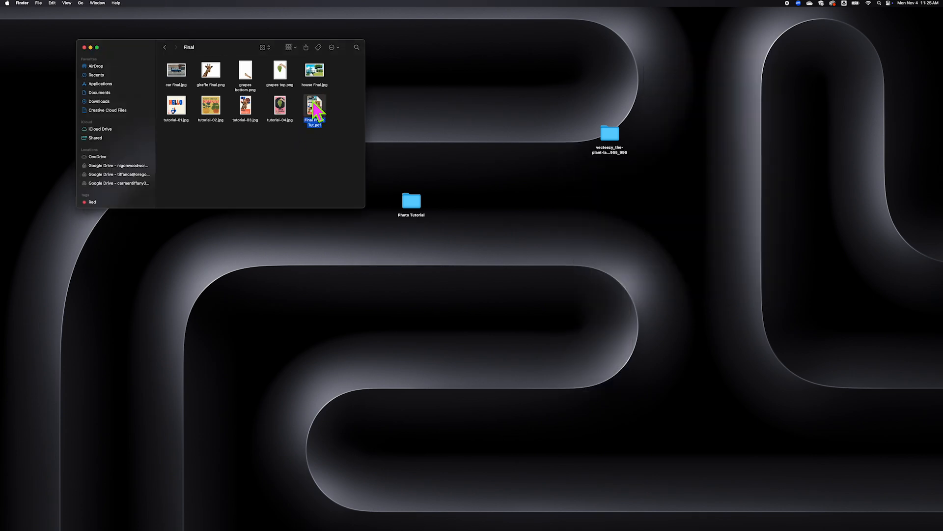
key("space")
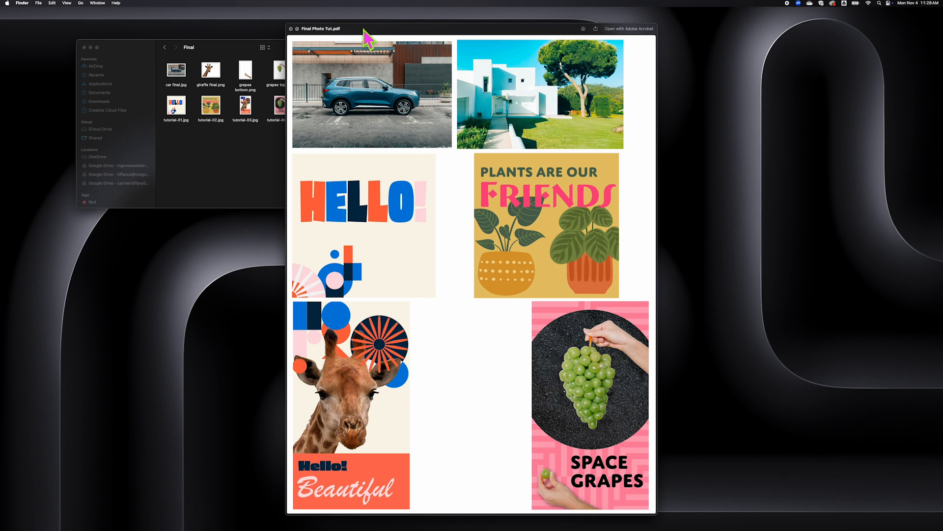
left_click(291, 28)
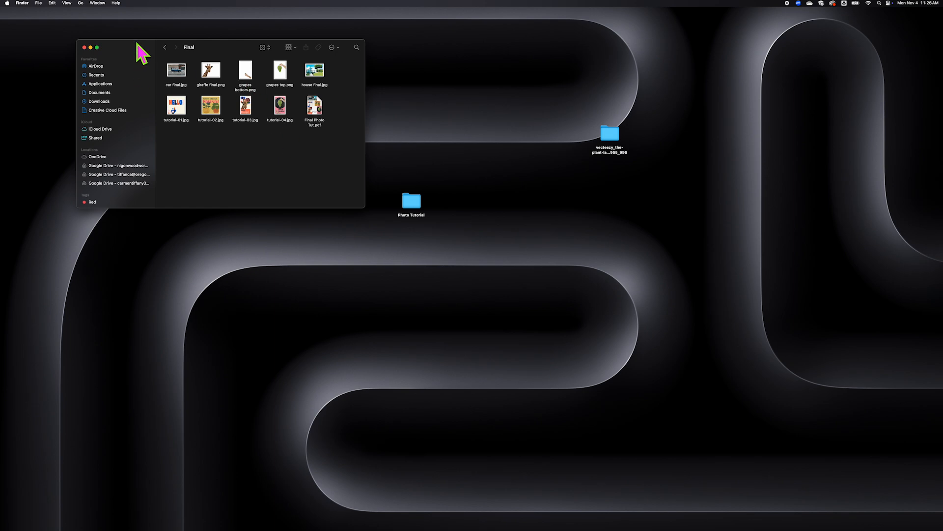
left_click_drag(133, 45, 97, 42)
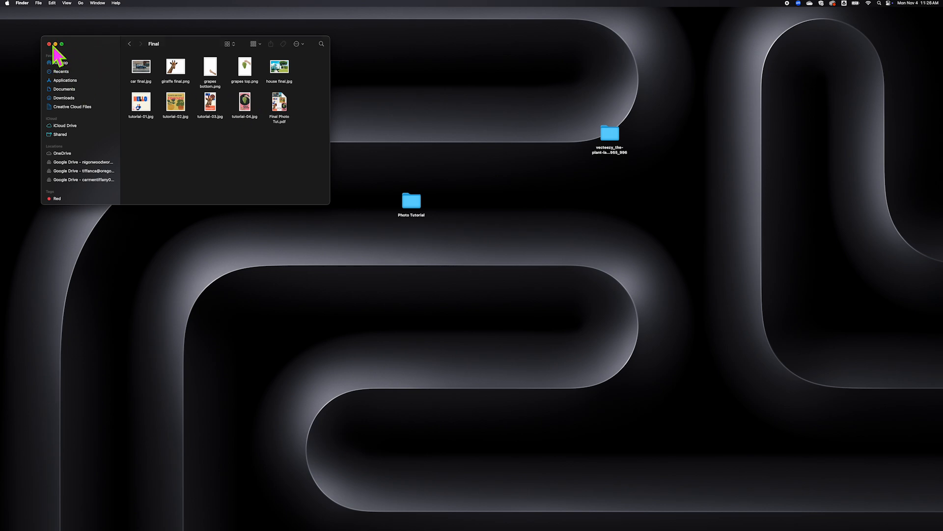
left_click(50, 44)
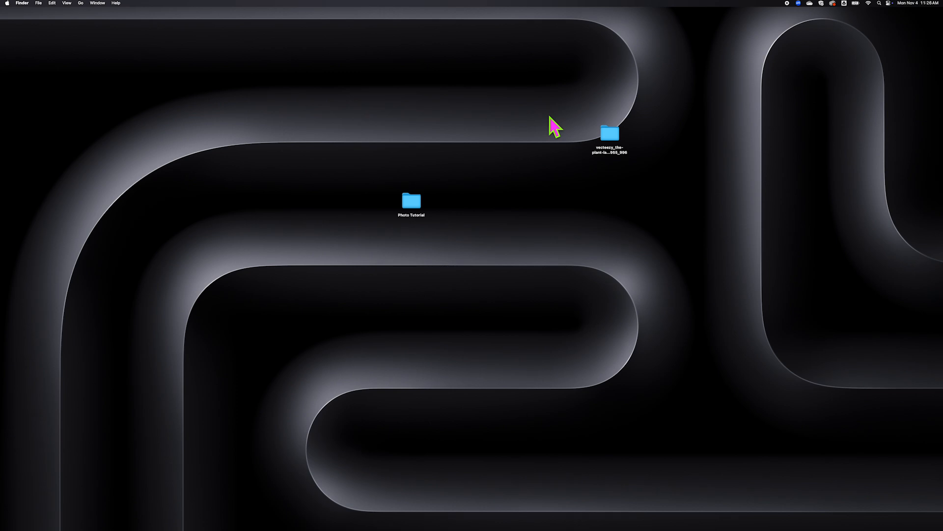